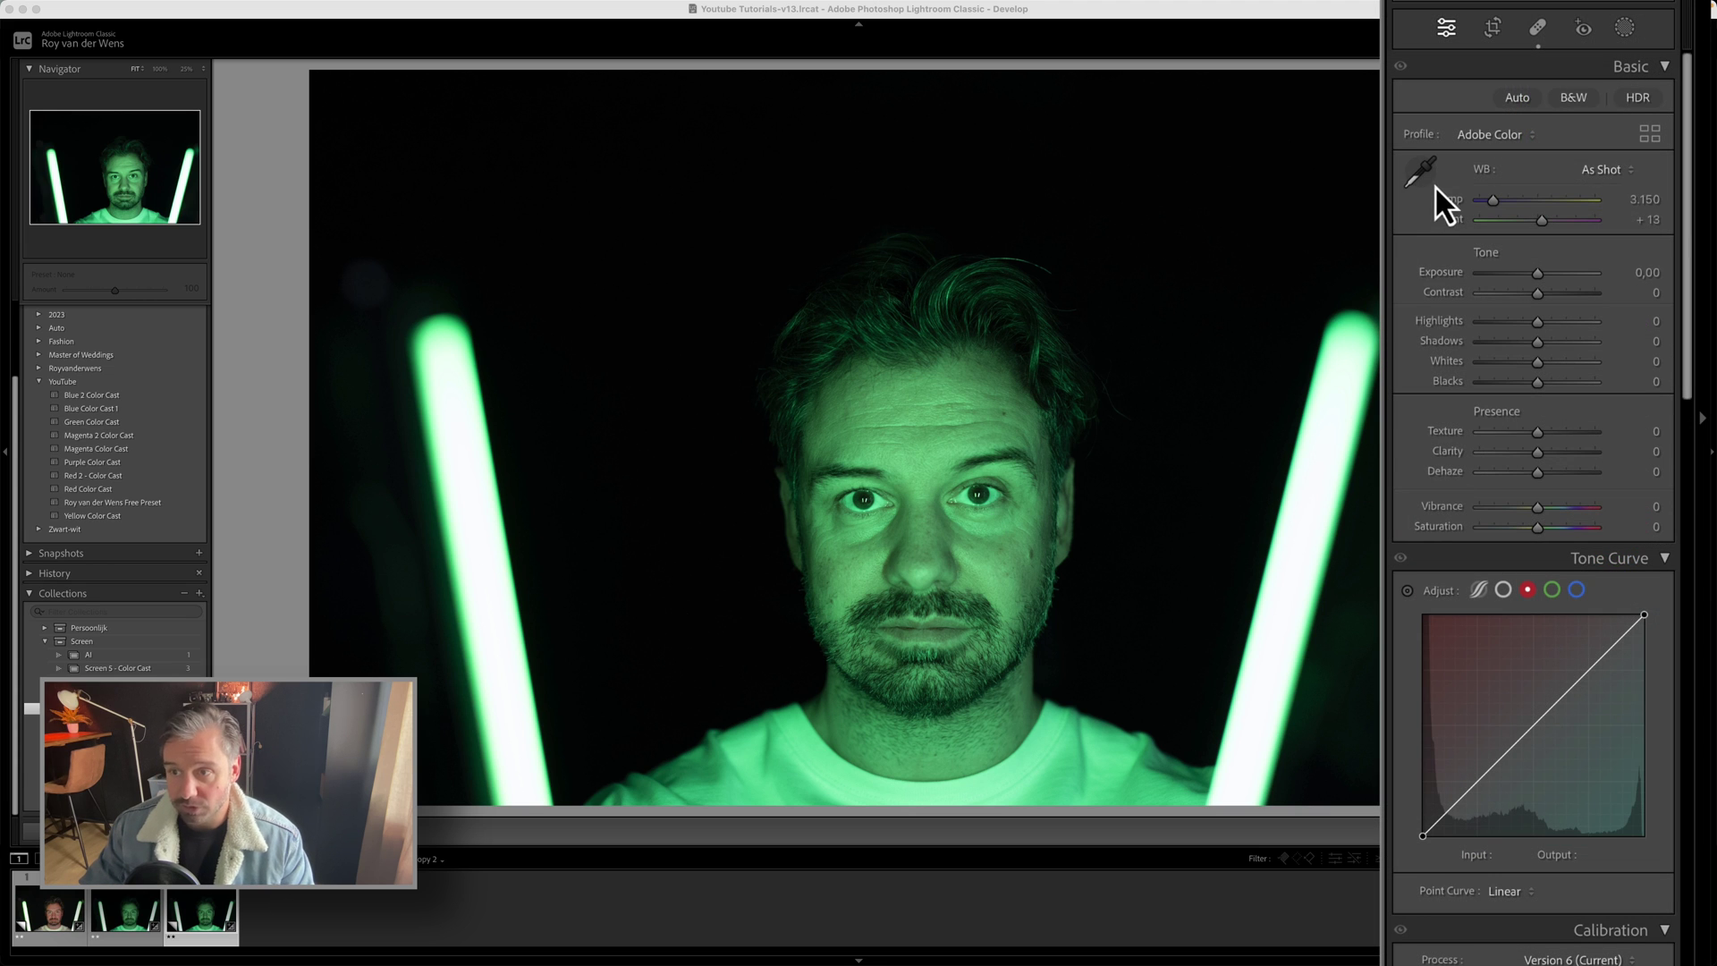
# Step: Sample the white T-shirt with the WB eyedropper for a Custom white balance of 5600 / +150
pyautogui.click(1532, 295)
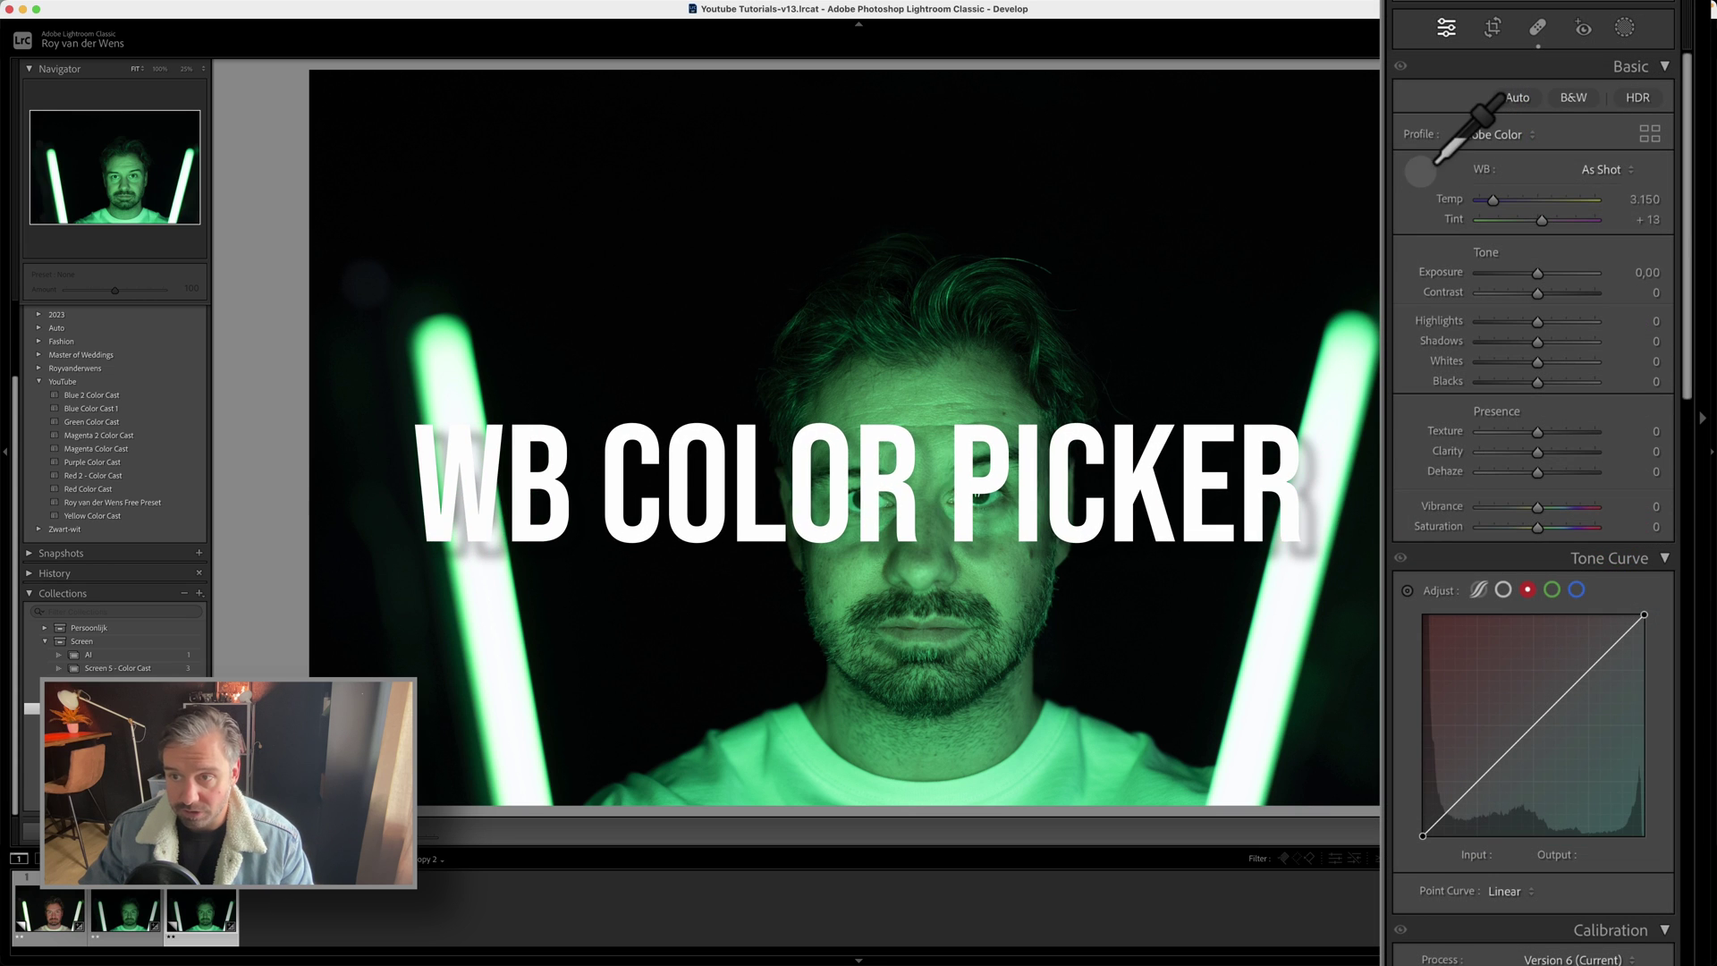
pyautogui.click(1093, 749)
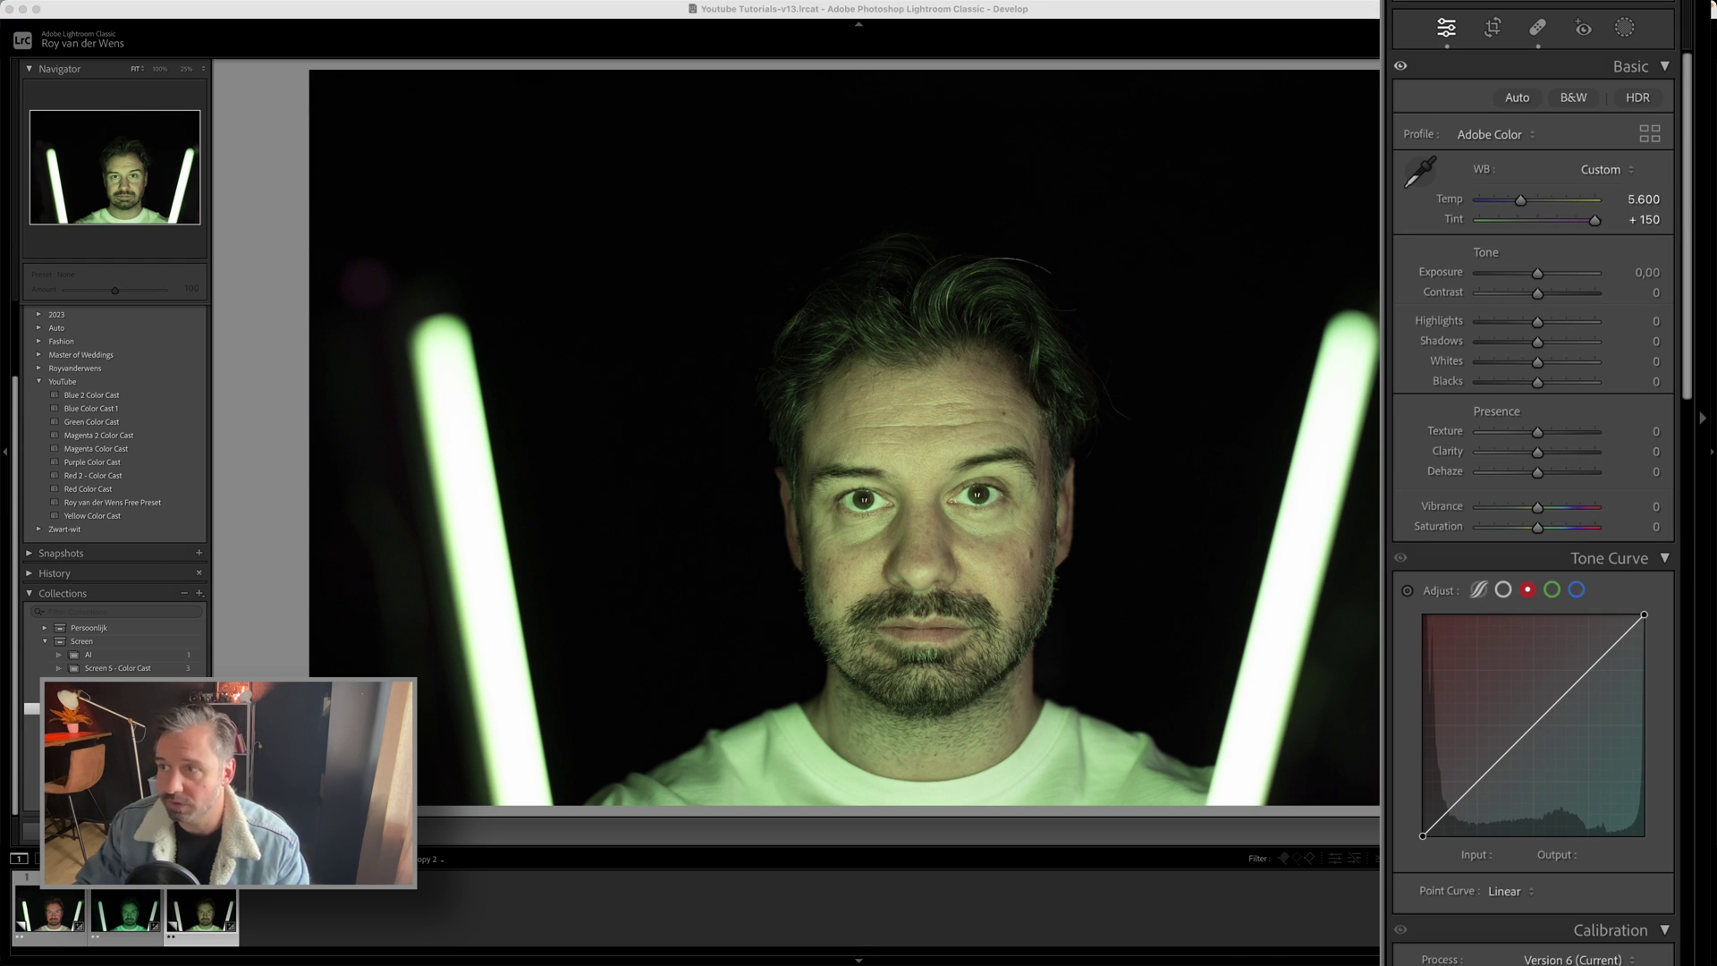
# Step: Enter new Temperature and Tint values, bringing them to about 5138 and +124
pyautogui.click(1638, 199)
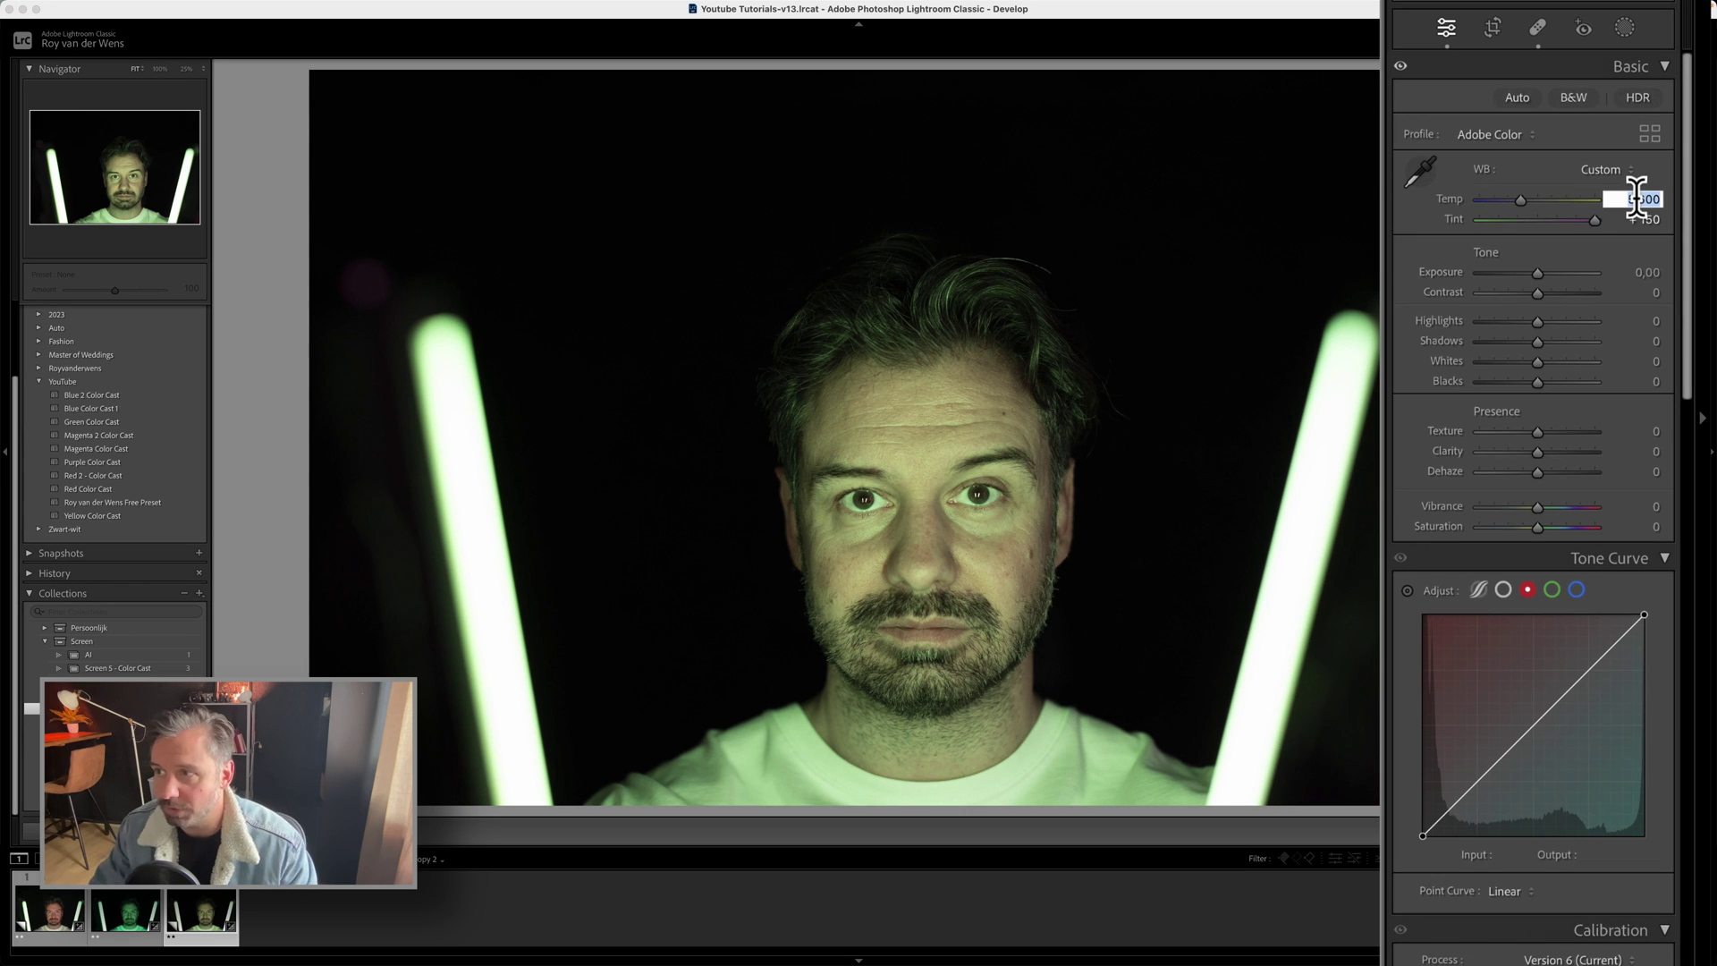
pyautogui.write('51')
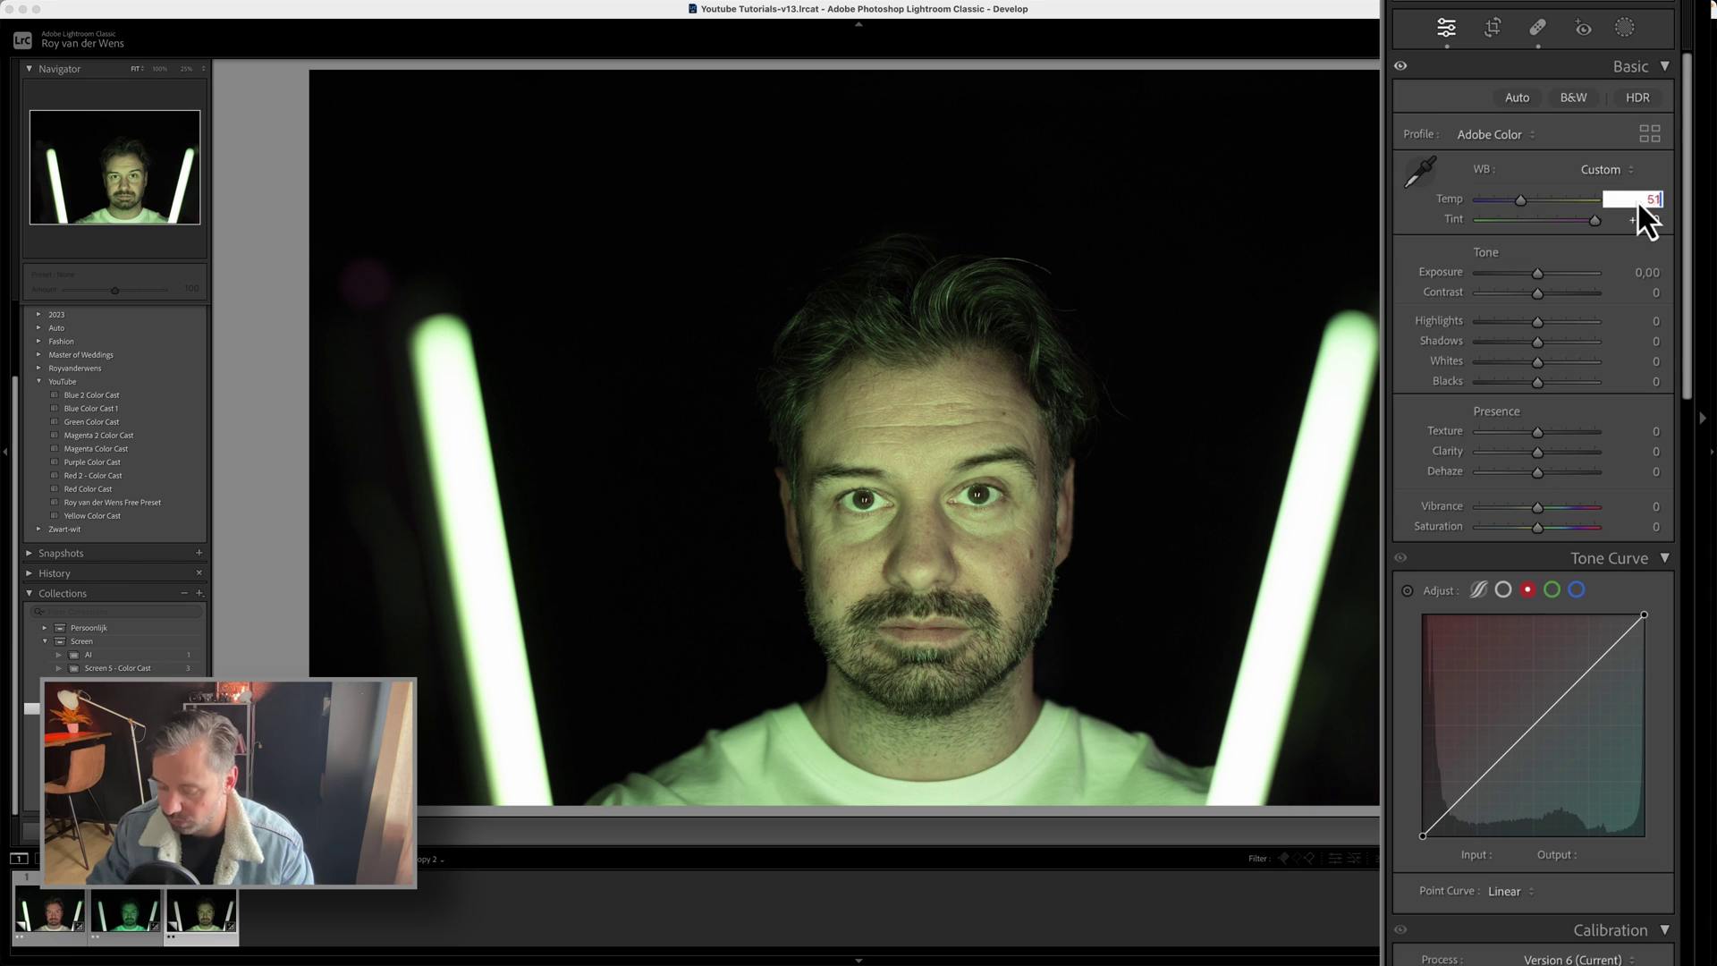
pyautogui.write('28')
pyautogui.press('Return')
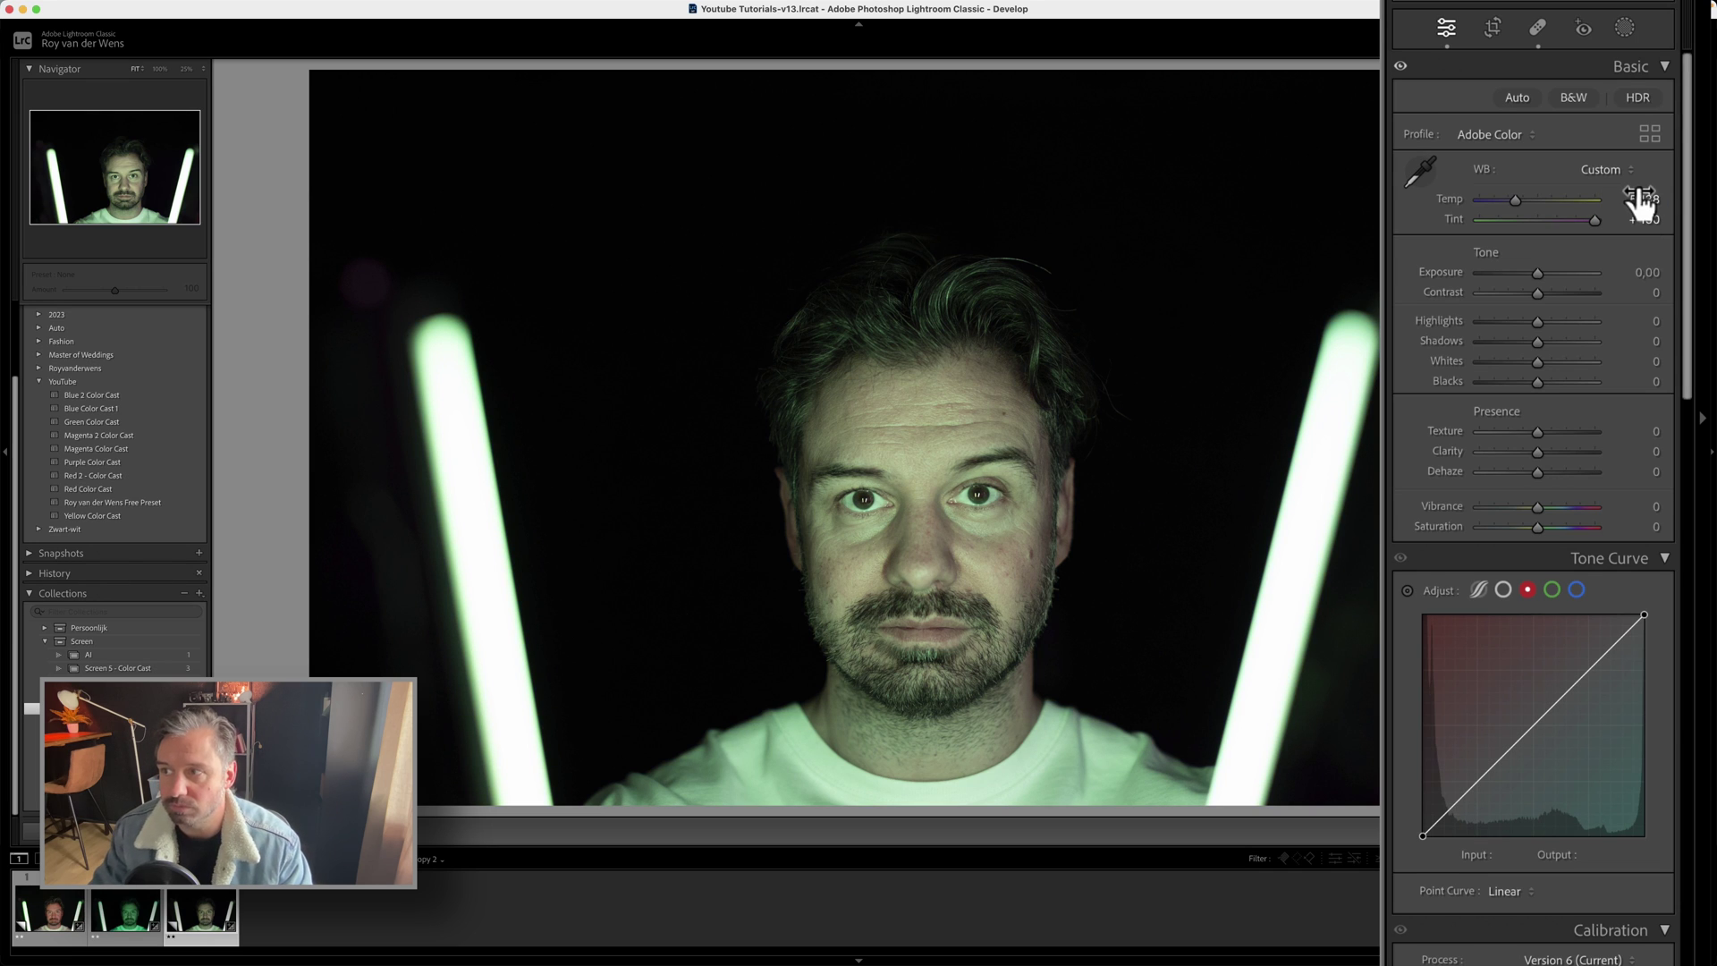
pyautogui.click(1642, 219)
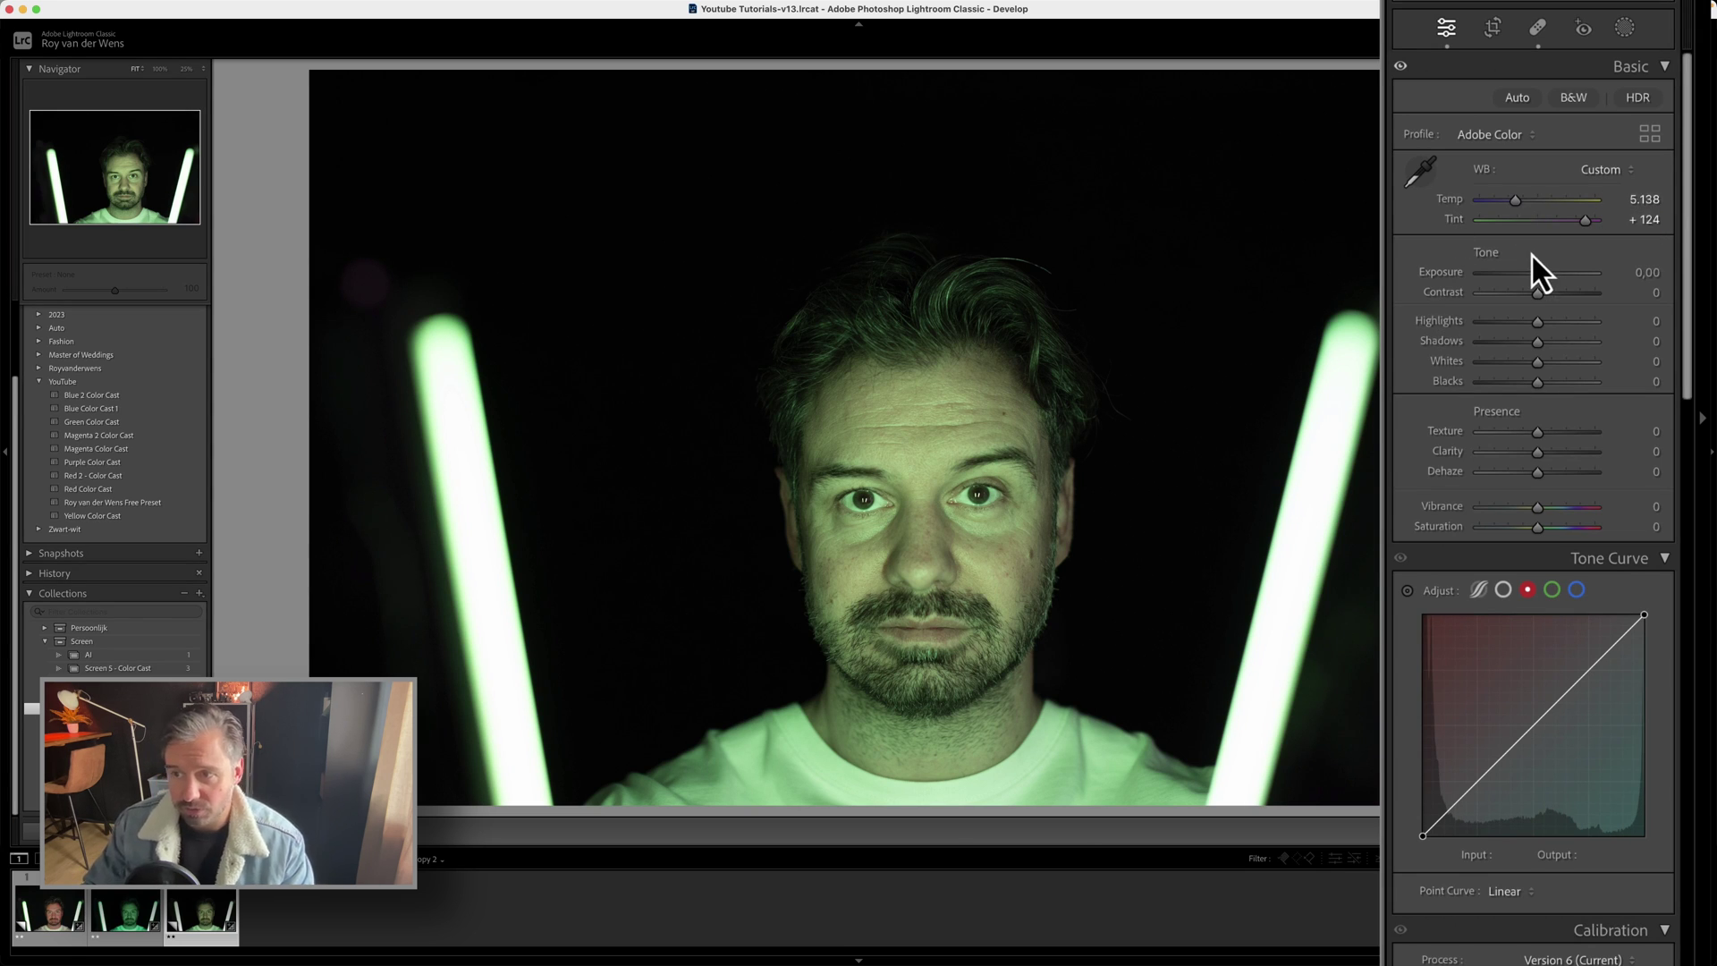
pyautogui.scroll(-2, 1531, 253)
pyautogui.scroll(2, 1531, 252)
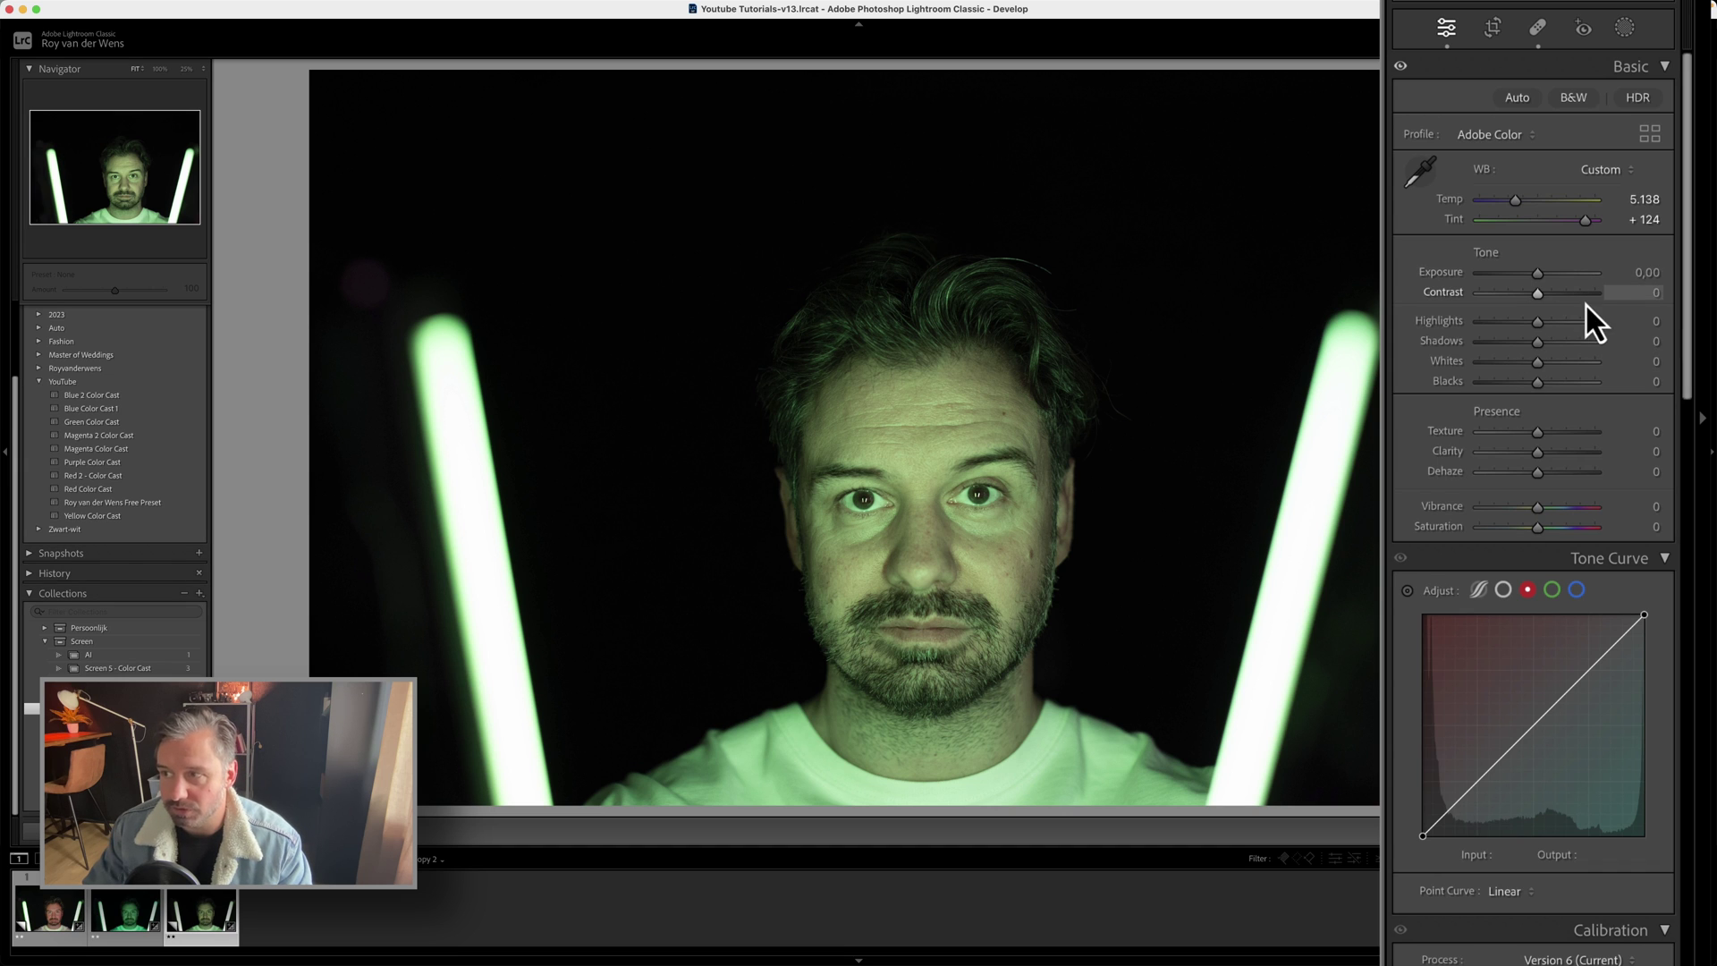
# Step: Set Contrast to +30, lift Shadows to +49 and add Texture +16
pyautogui.click(1648, 292)
pyautogui.write('5')
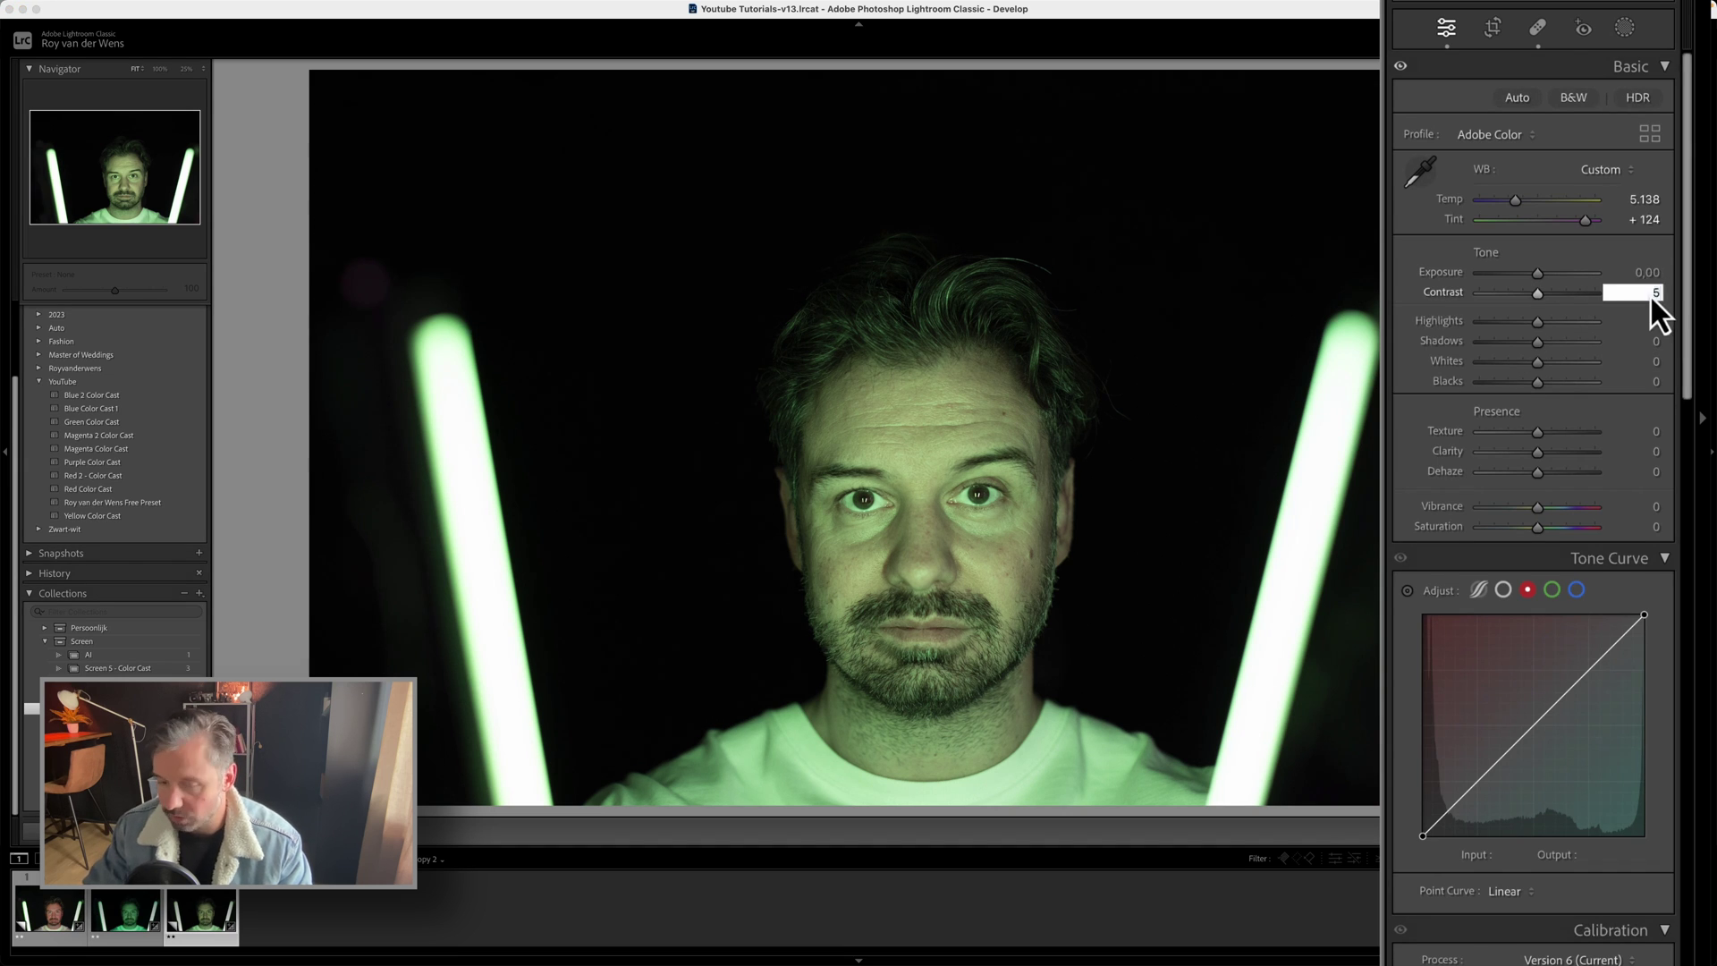
pyautogui.write('1')
pyautogui.press('Return')
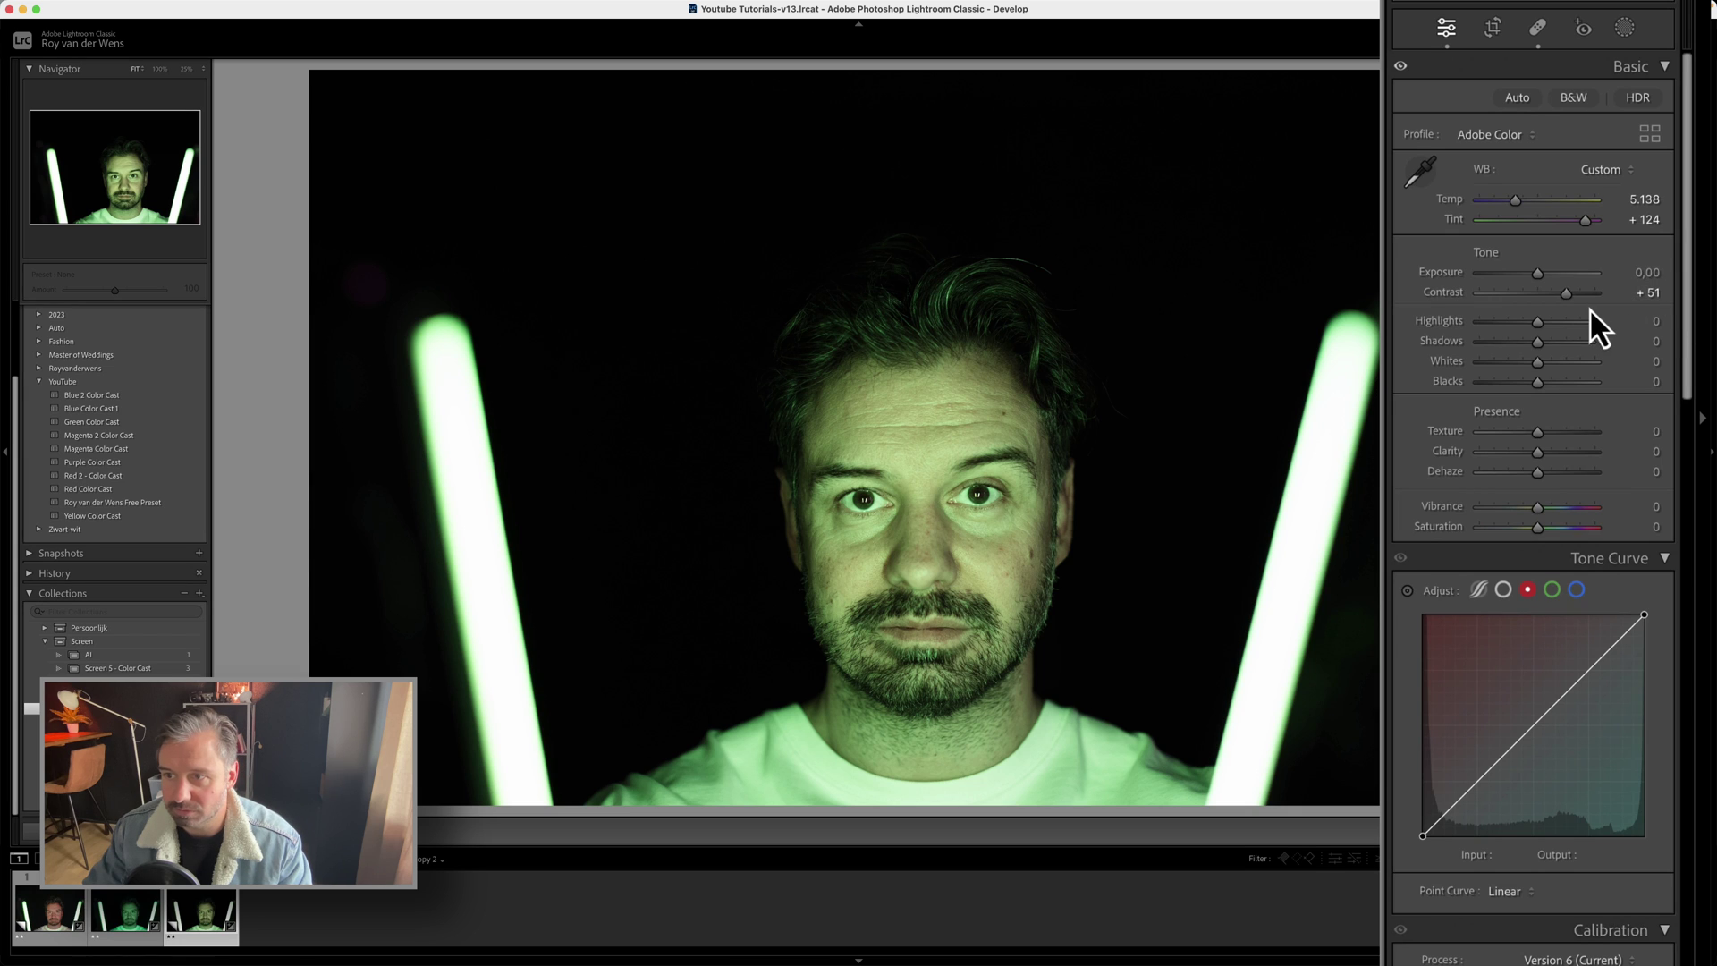
pyautogui.moveTo(1565, 297); pyautogui.dragTo(1554, 295)
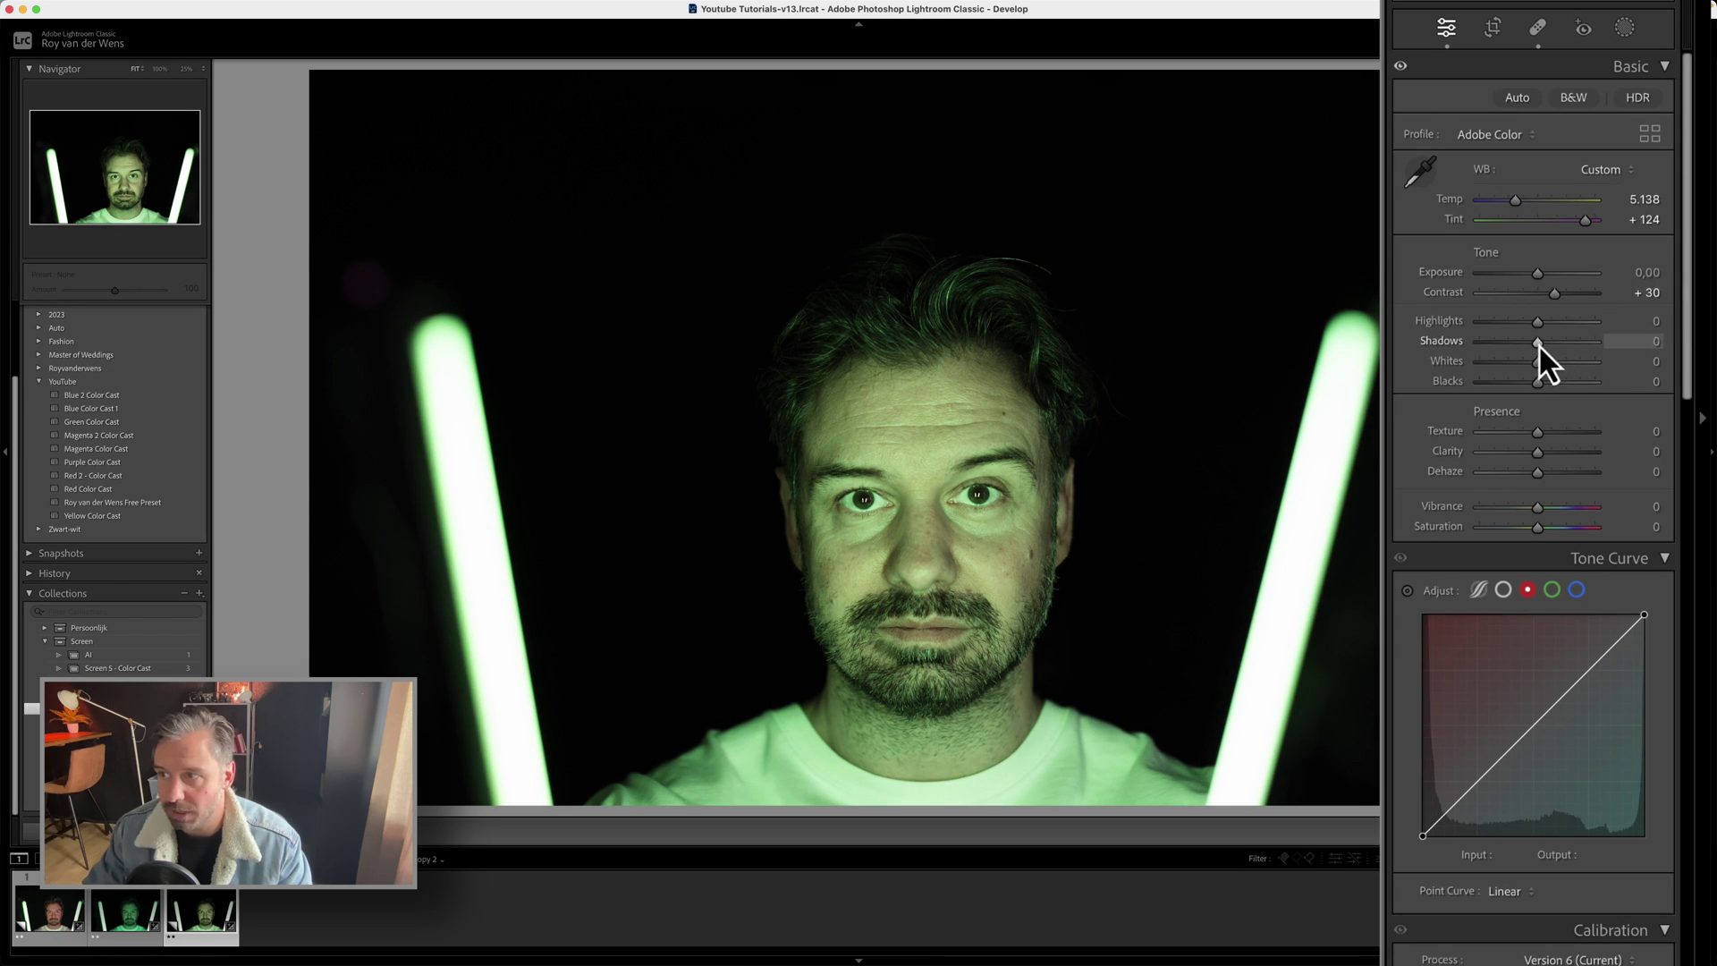
pyautogui.moveTo(1548, 345); pyautogui.dragTo(1565, 346)
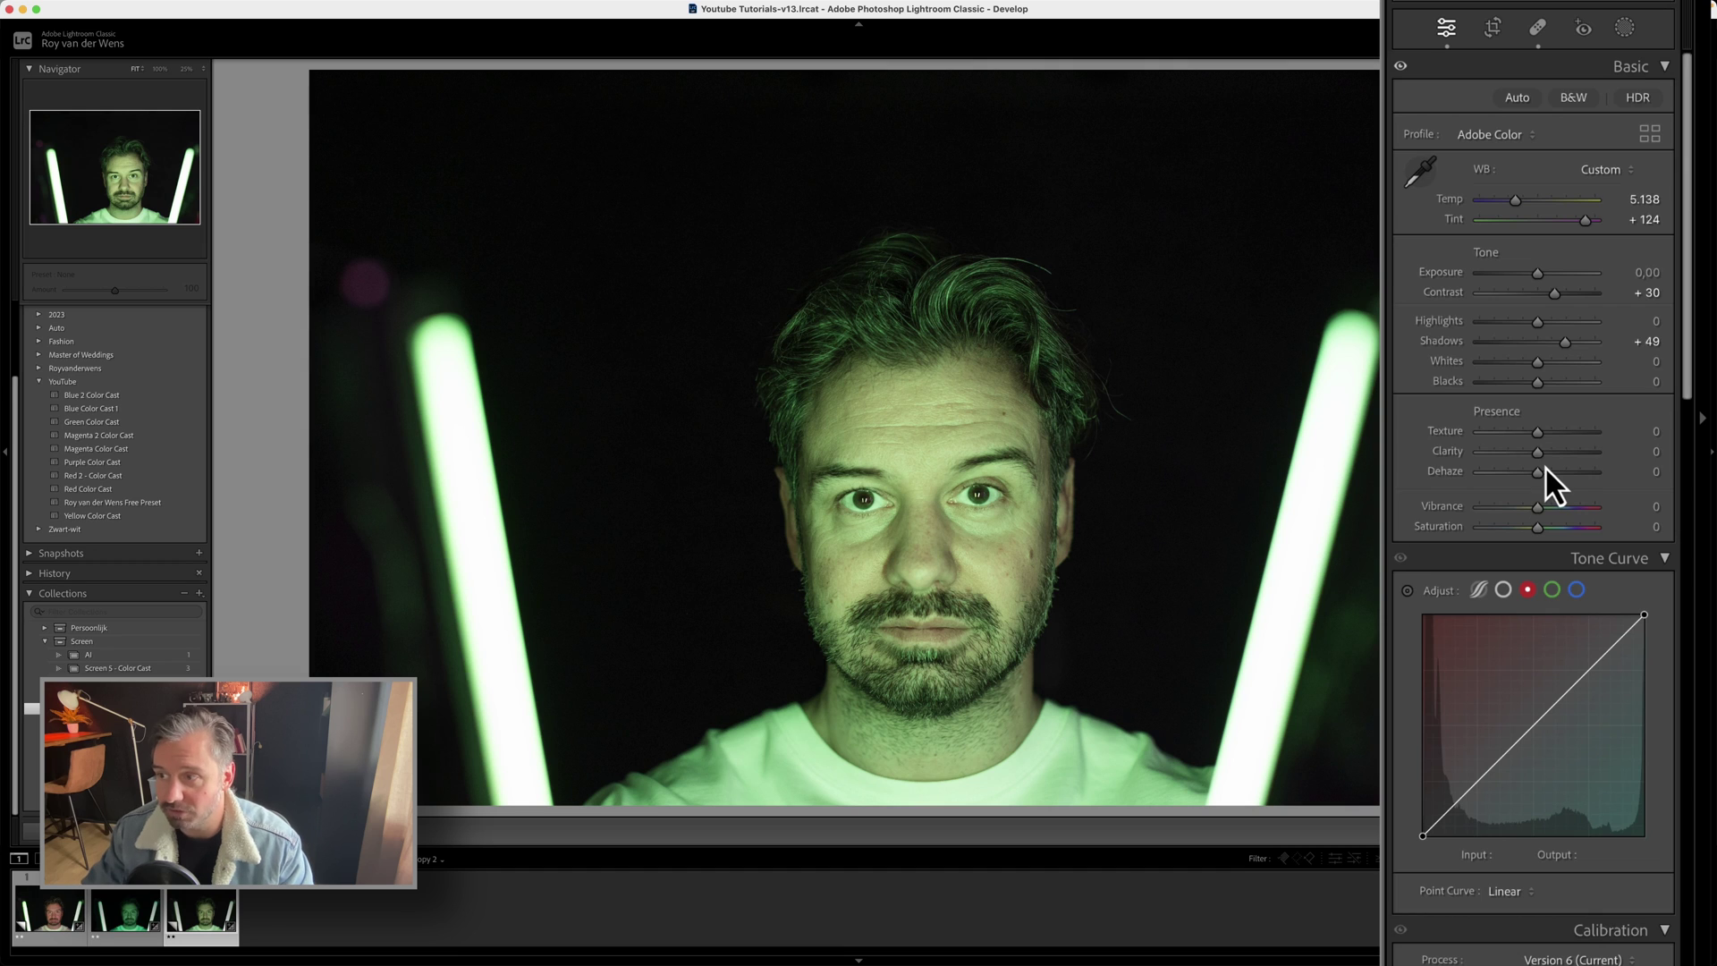
pyautogui.moveTo(1537, 435); pyautogui.dragTo(1546, 435)
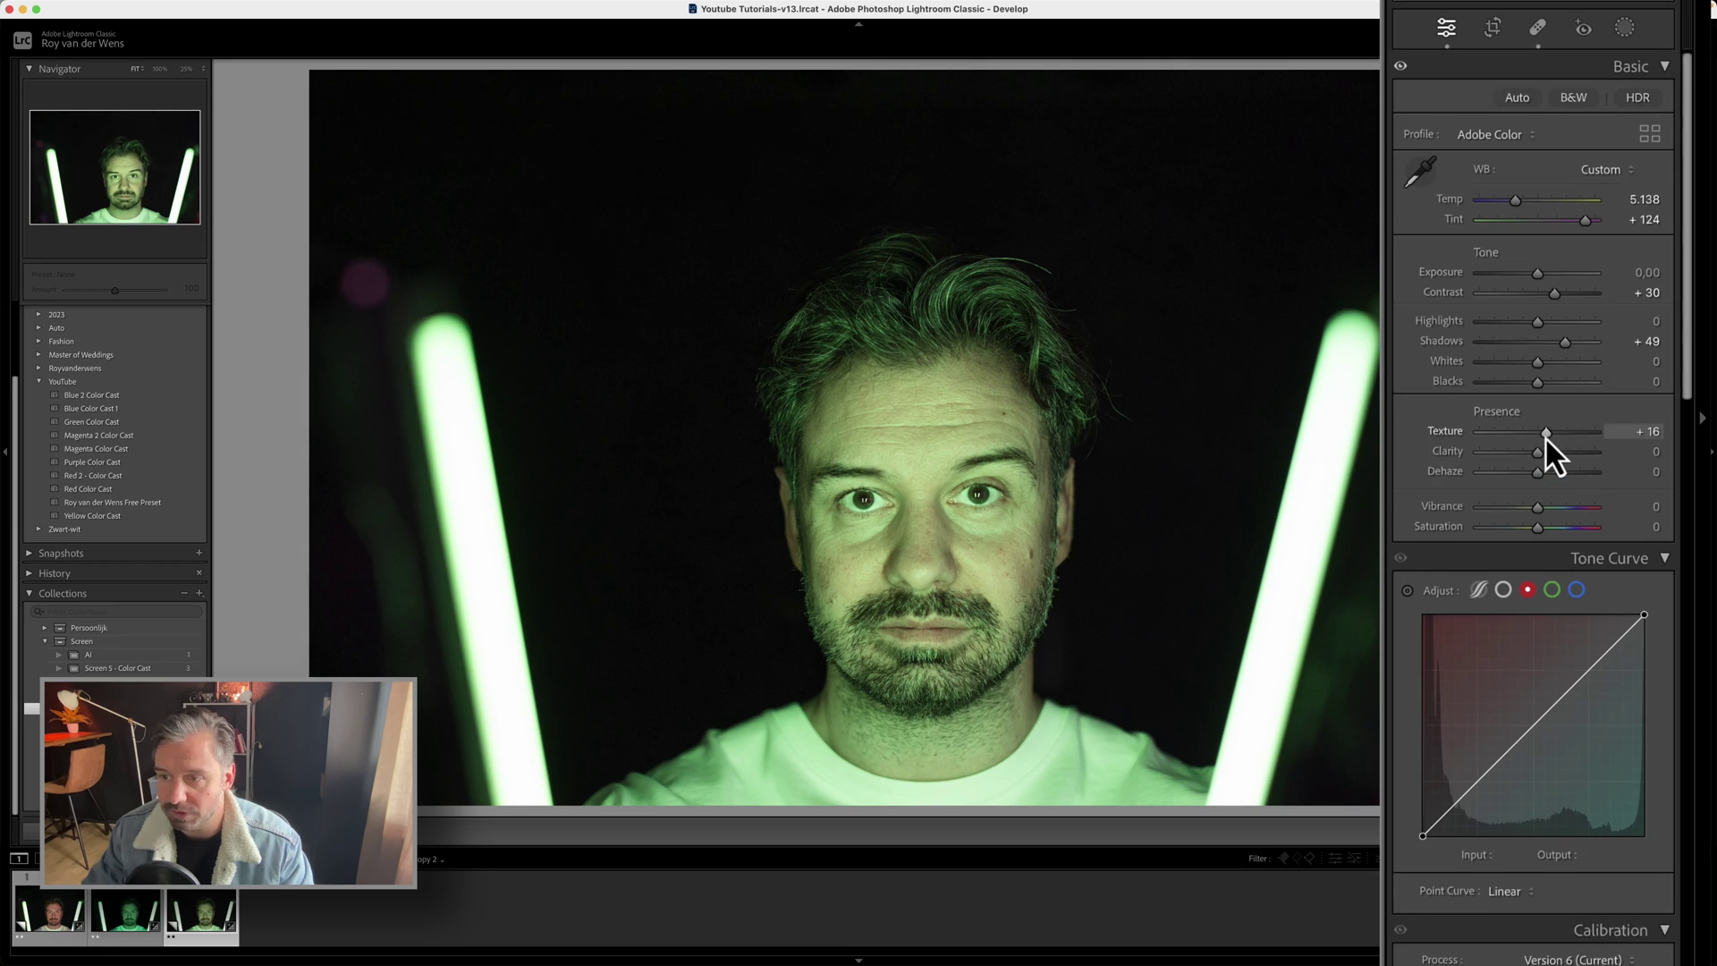
pyautogui.scroll(-3, 1479, 576)
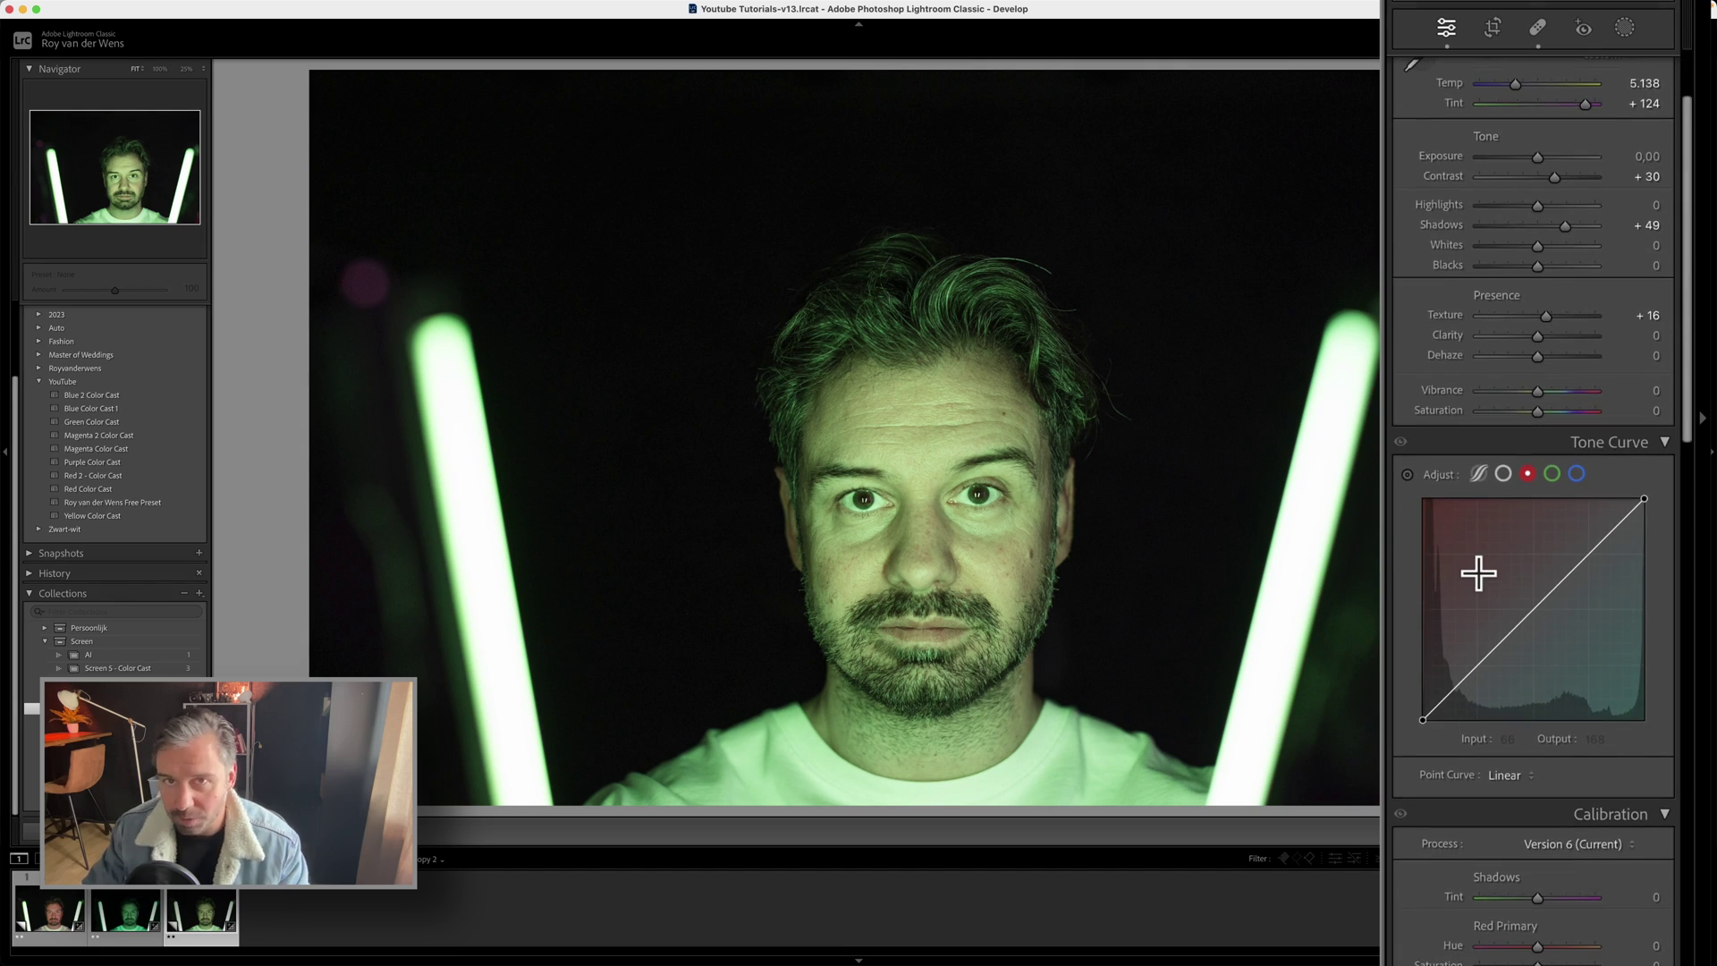
# Step: Try an S-curve with moved endpoints on the green channel tone curve
pyautogui.scroll(-3, 1479, 573)
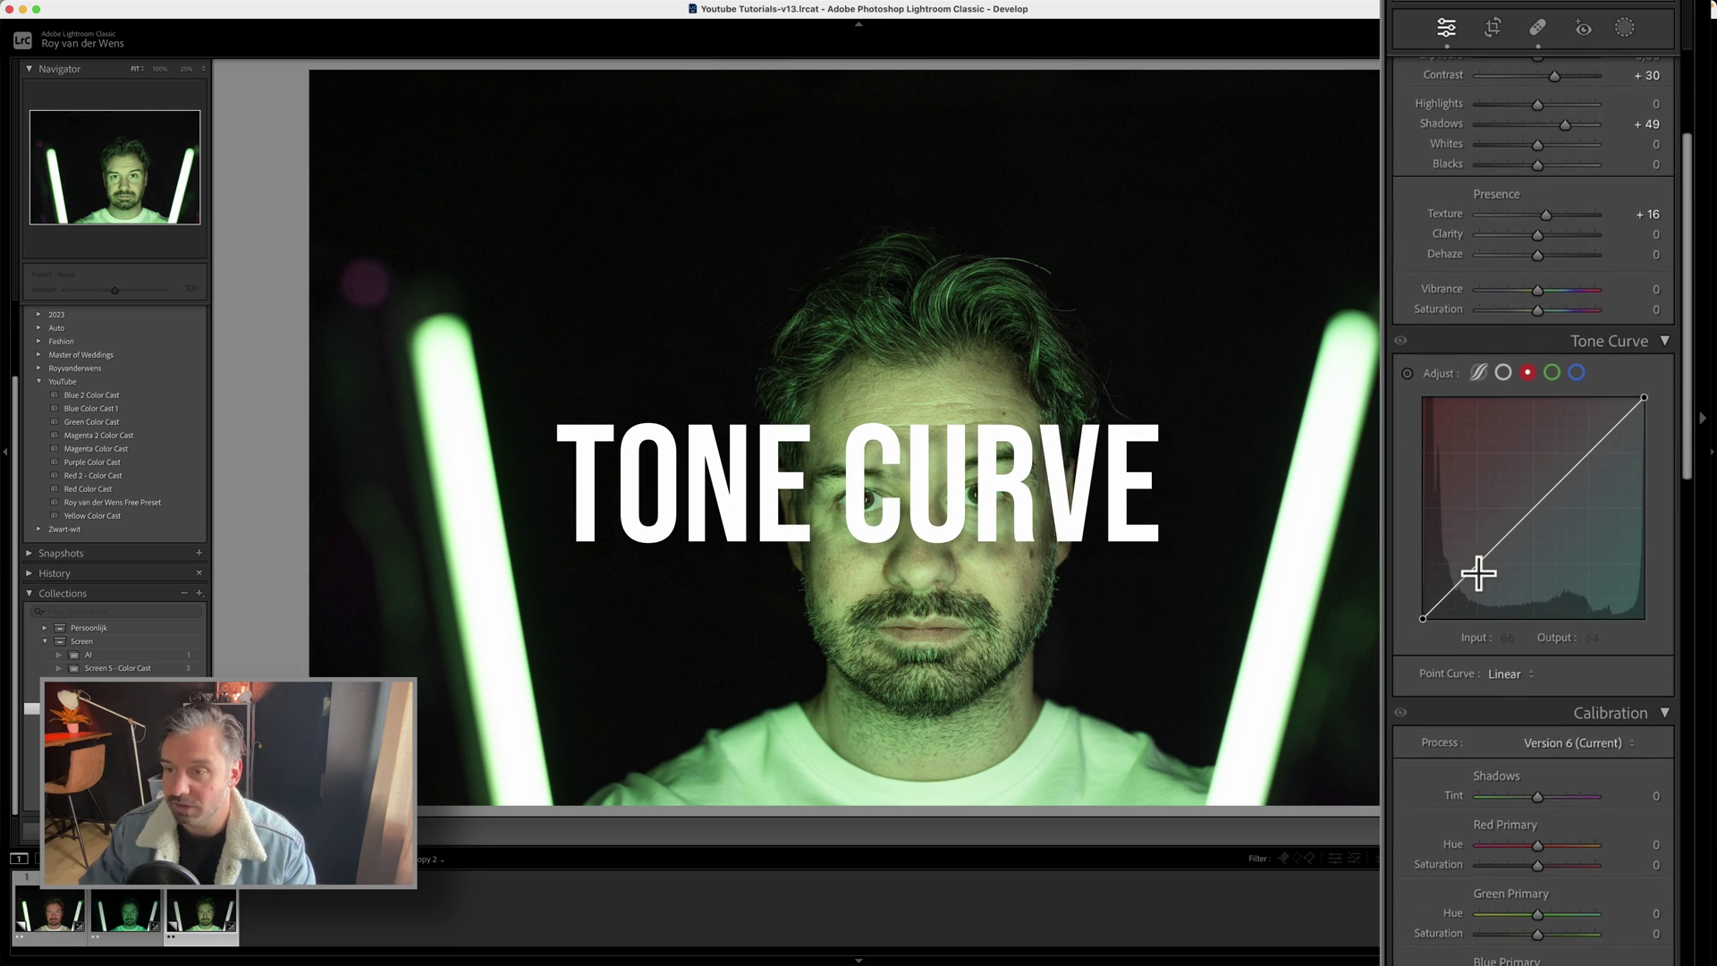
pyautogui.click(1551, 372)
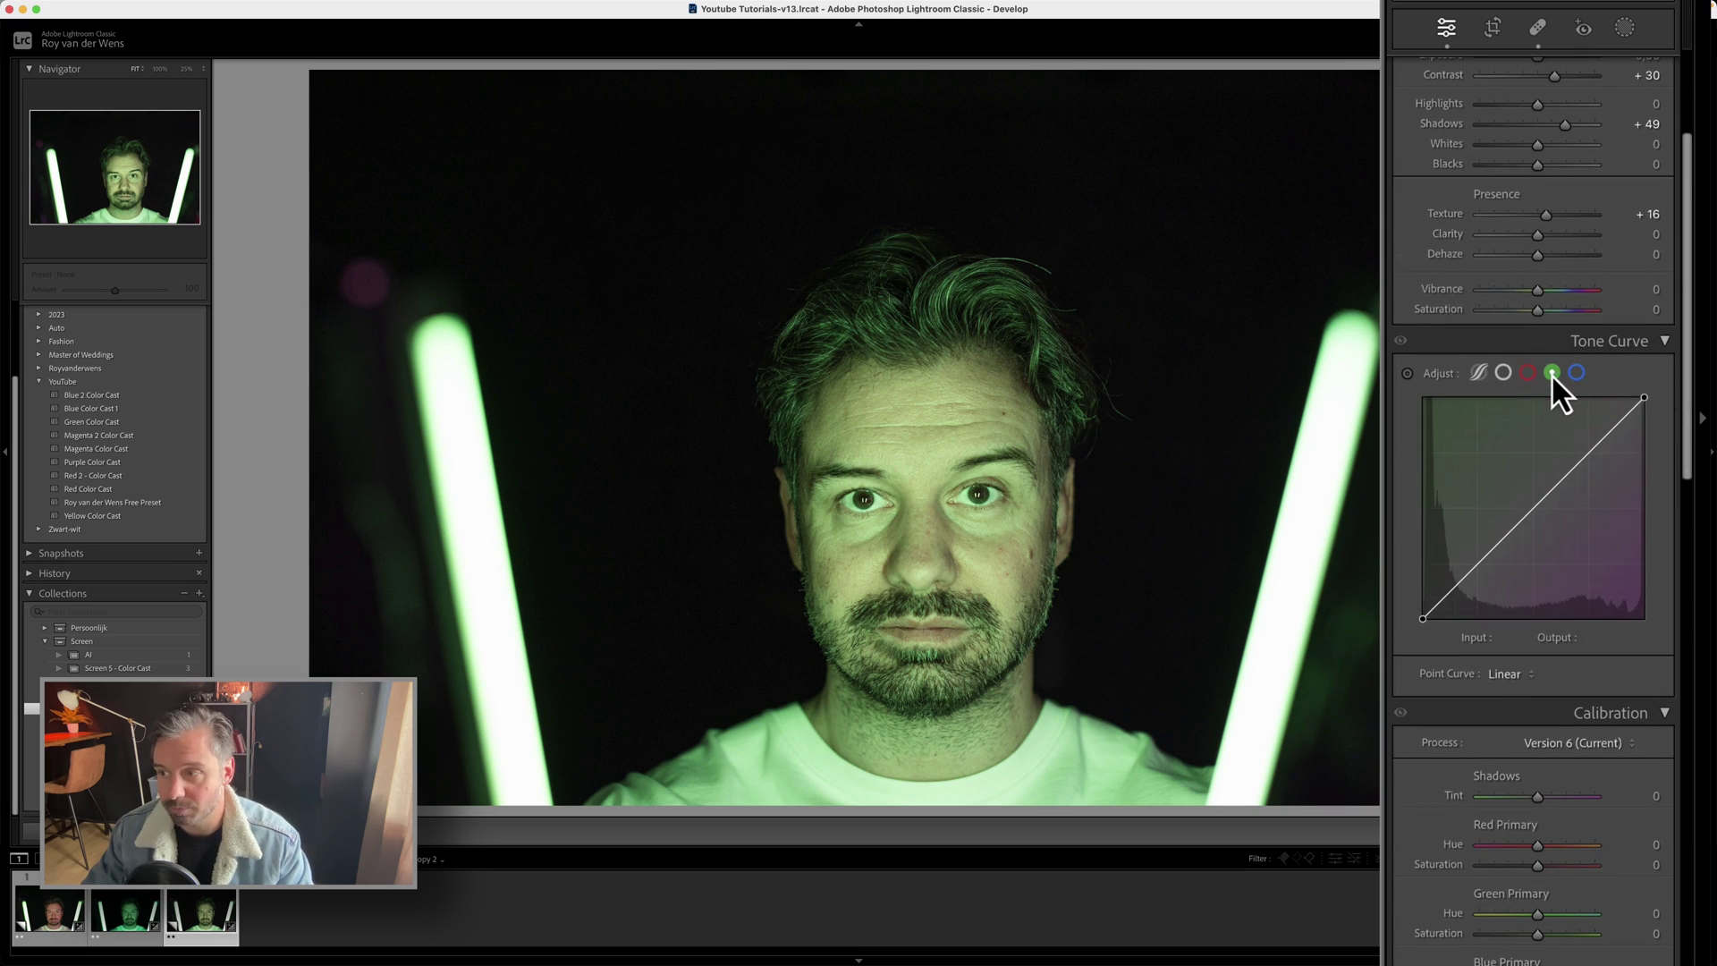
pyautogui.click(1529, 510)
pyautogui.click(1487, 575)
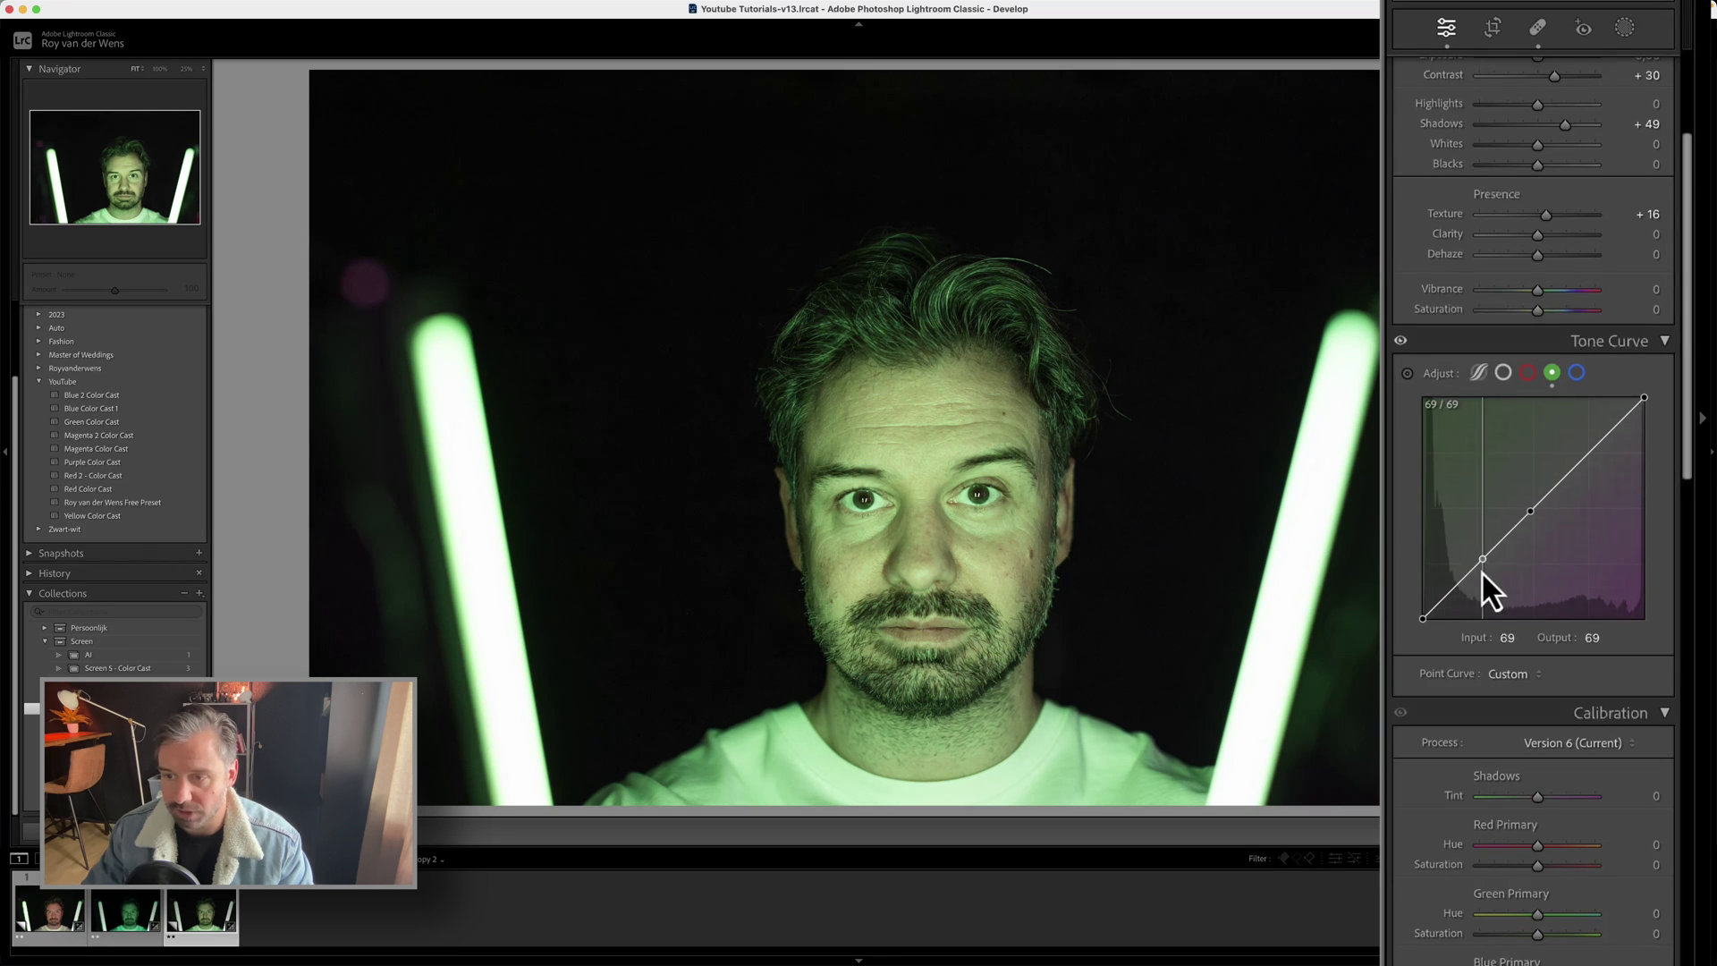
pyautogui.moveTo(1579, 455); pyautogui.dragTo(1575, 441)
pyautogui.moveTo(1645, 397); pyautogui.dragTo(1645, 422)
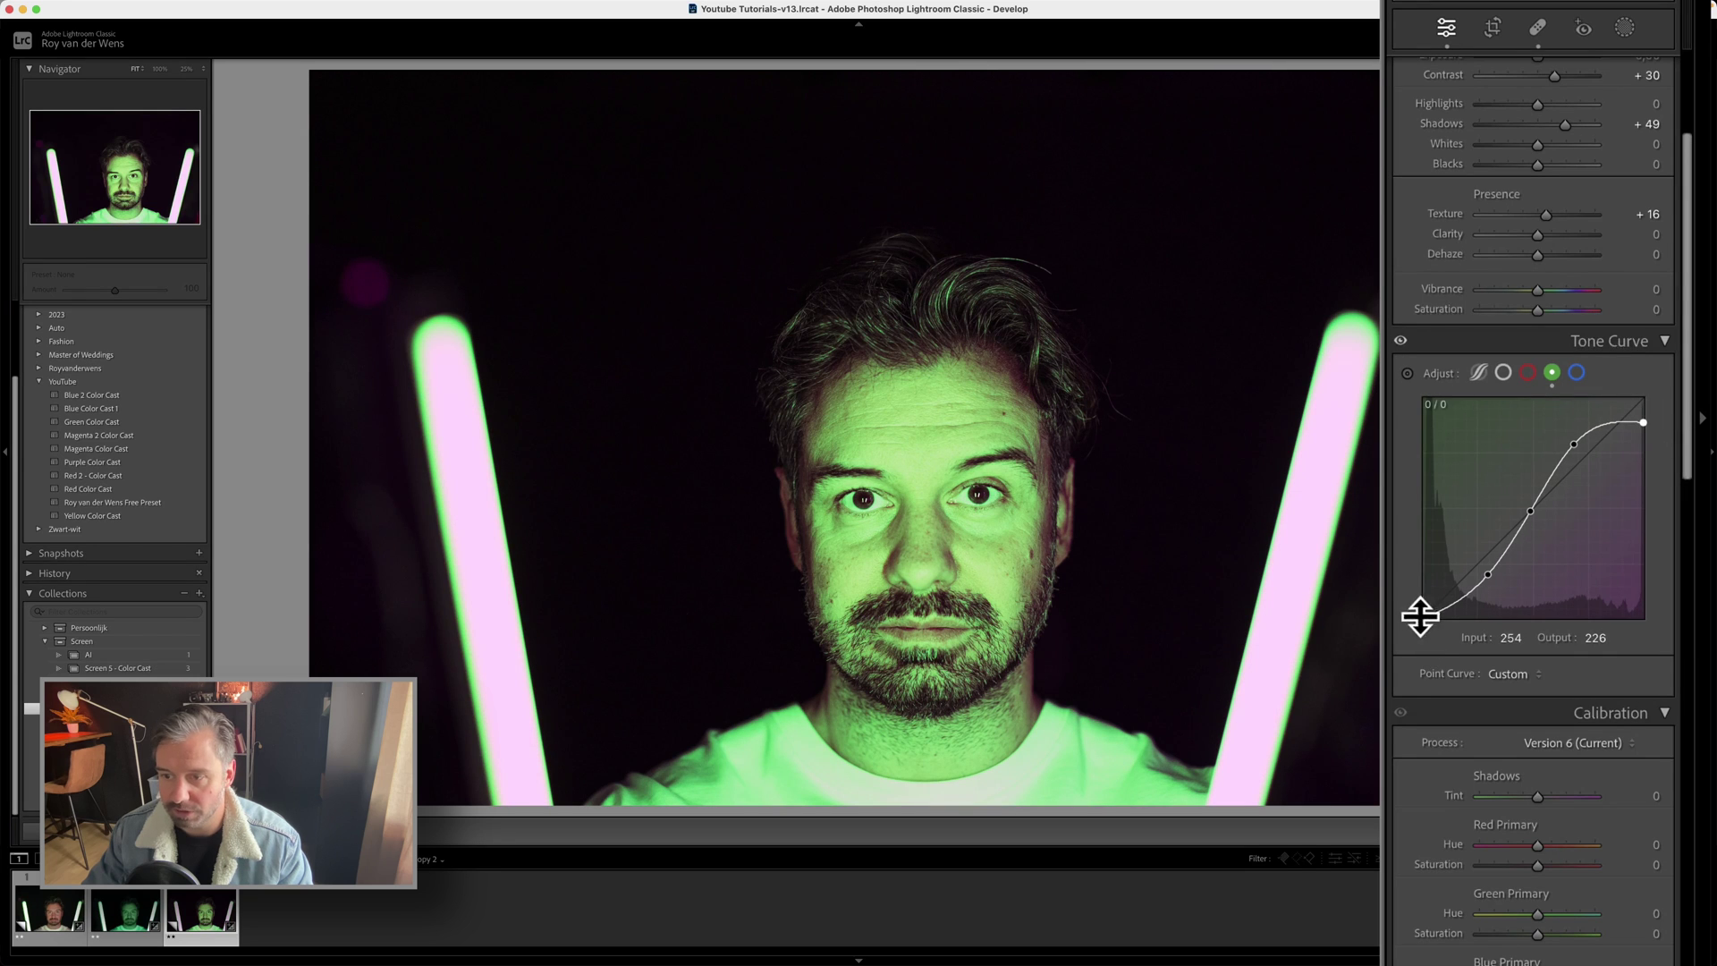
pyautogui.moveTo(1423, 617); pyautogui.dragTo(1423, 614)
# Step: Undo the trial edits, returning the green curve to a straight linear line
pyautogui.press('super+z')
pyautogui.press('super+z')
pyautogui.press('super+z')
pyautogui.press('super+z')
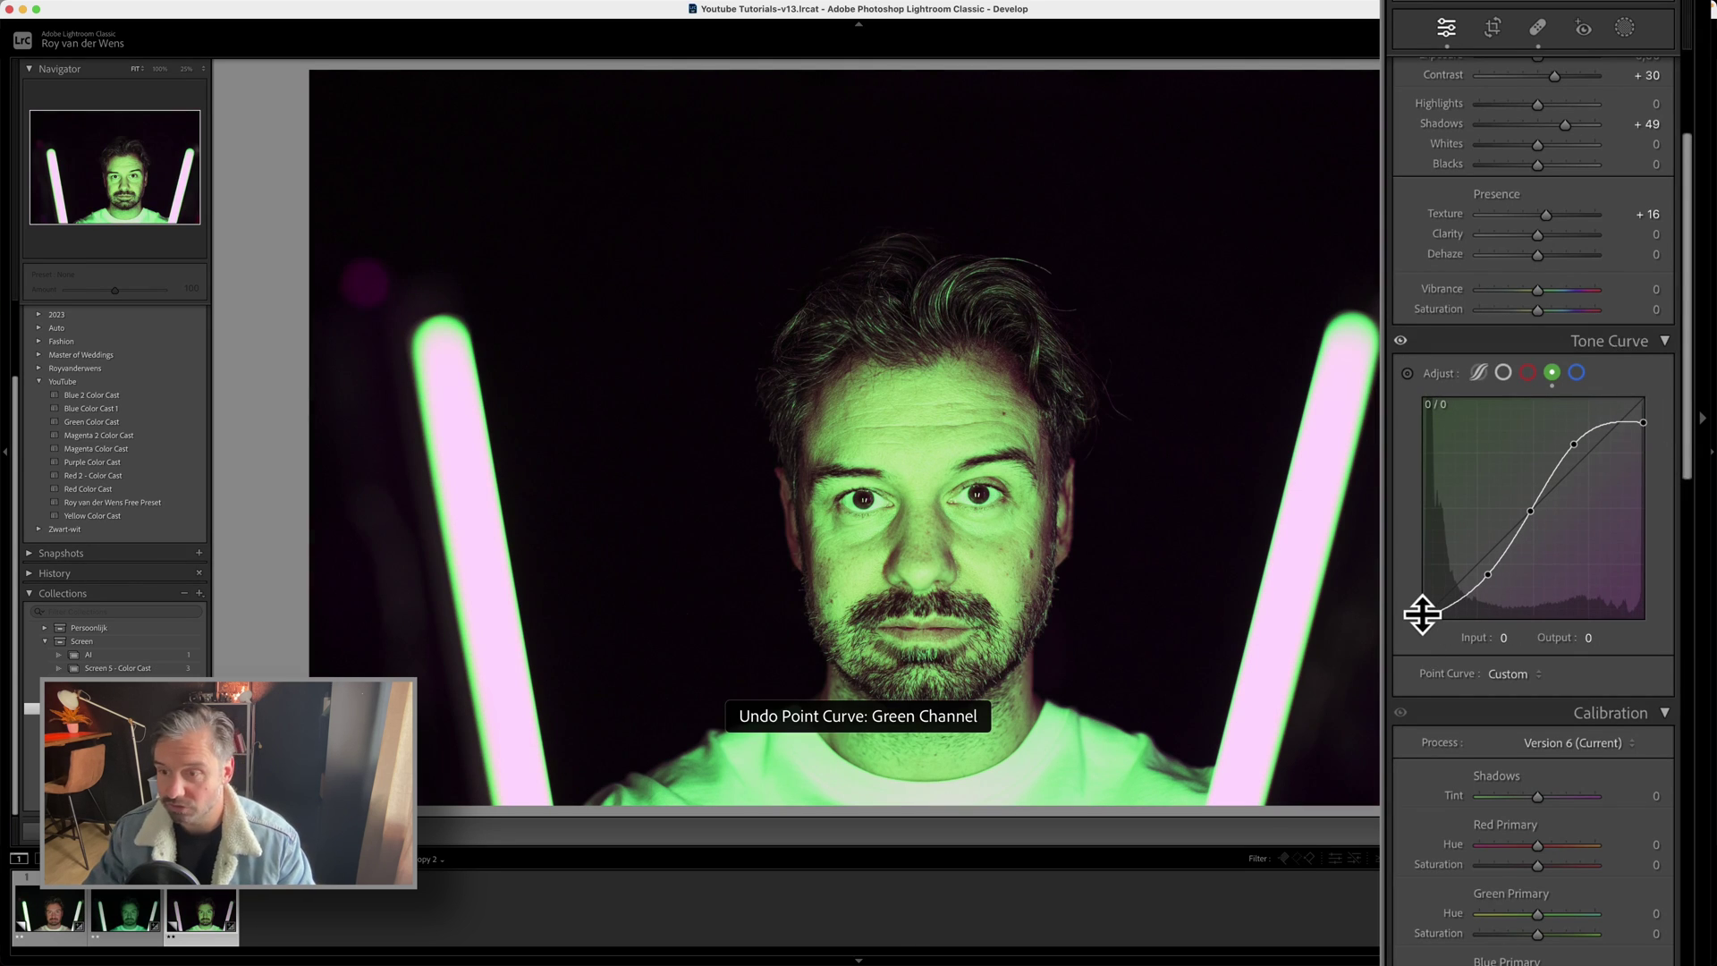
pyautogui.press('super+z')
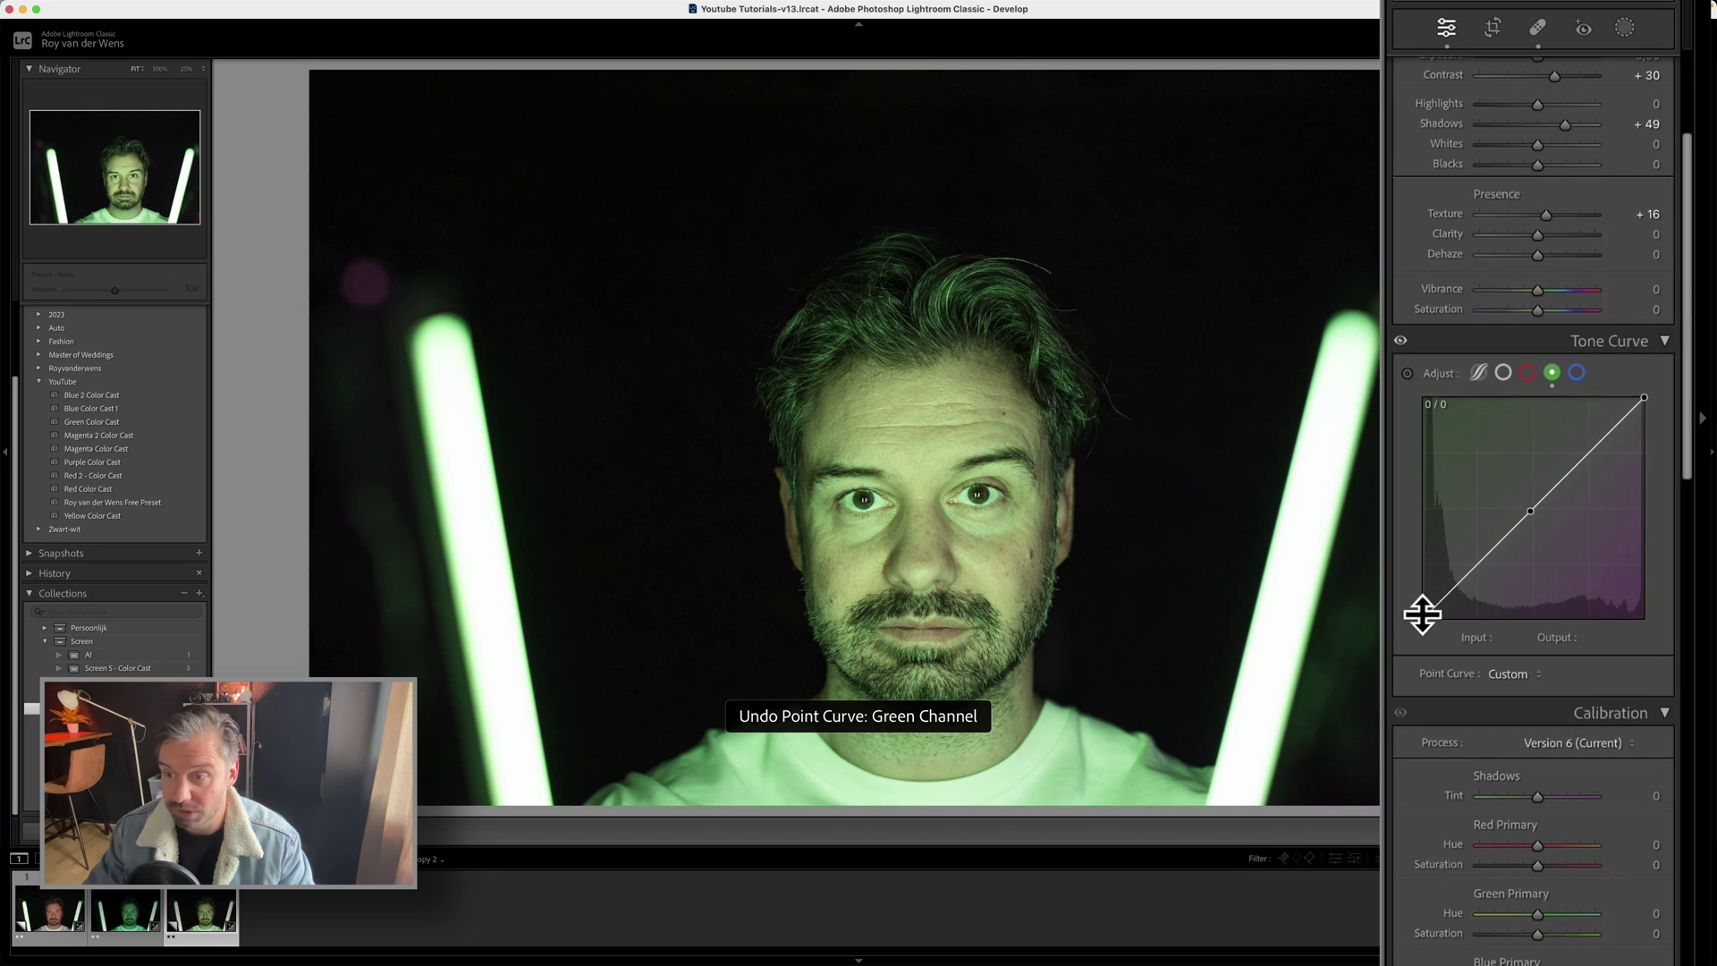
pyautogui.press('super+z')
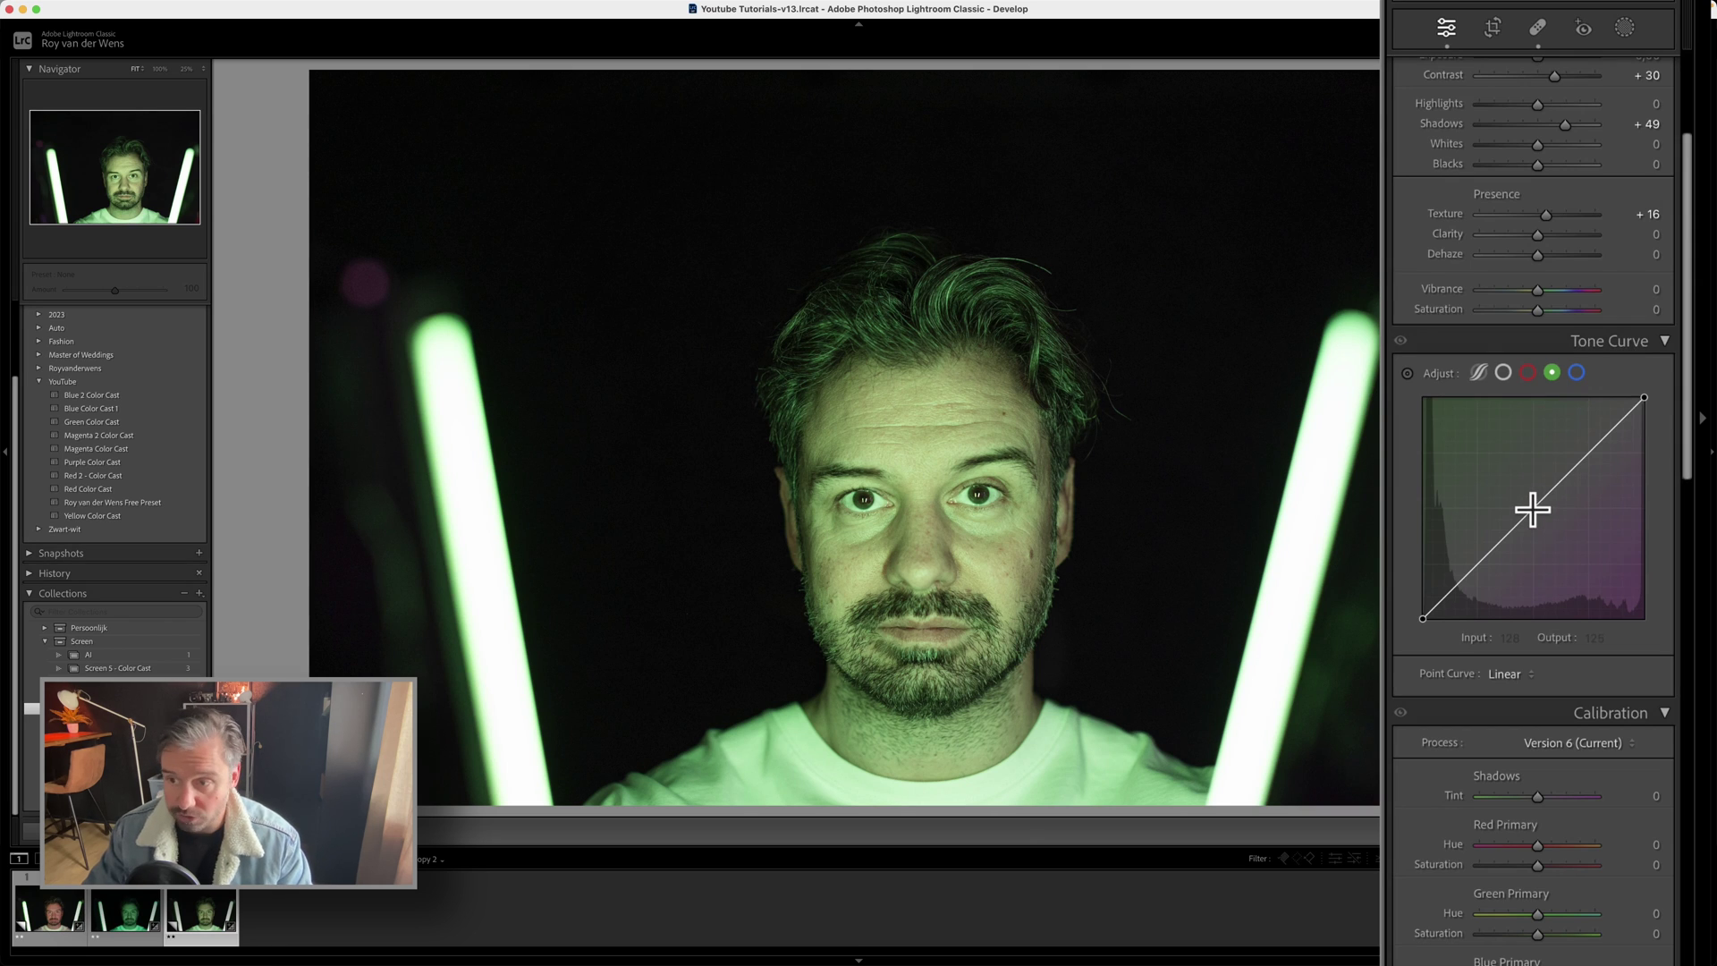
# Step: Add a green-curve midpoint and pull it down to output 109 at input 137
pyautogui.click(1533, 509)
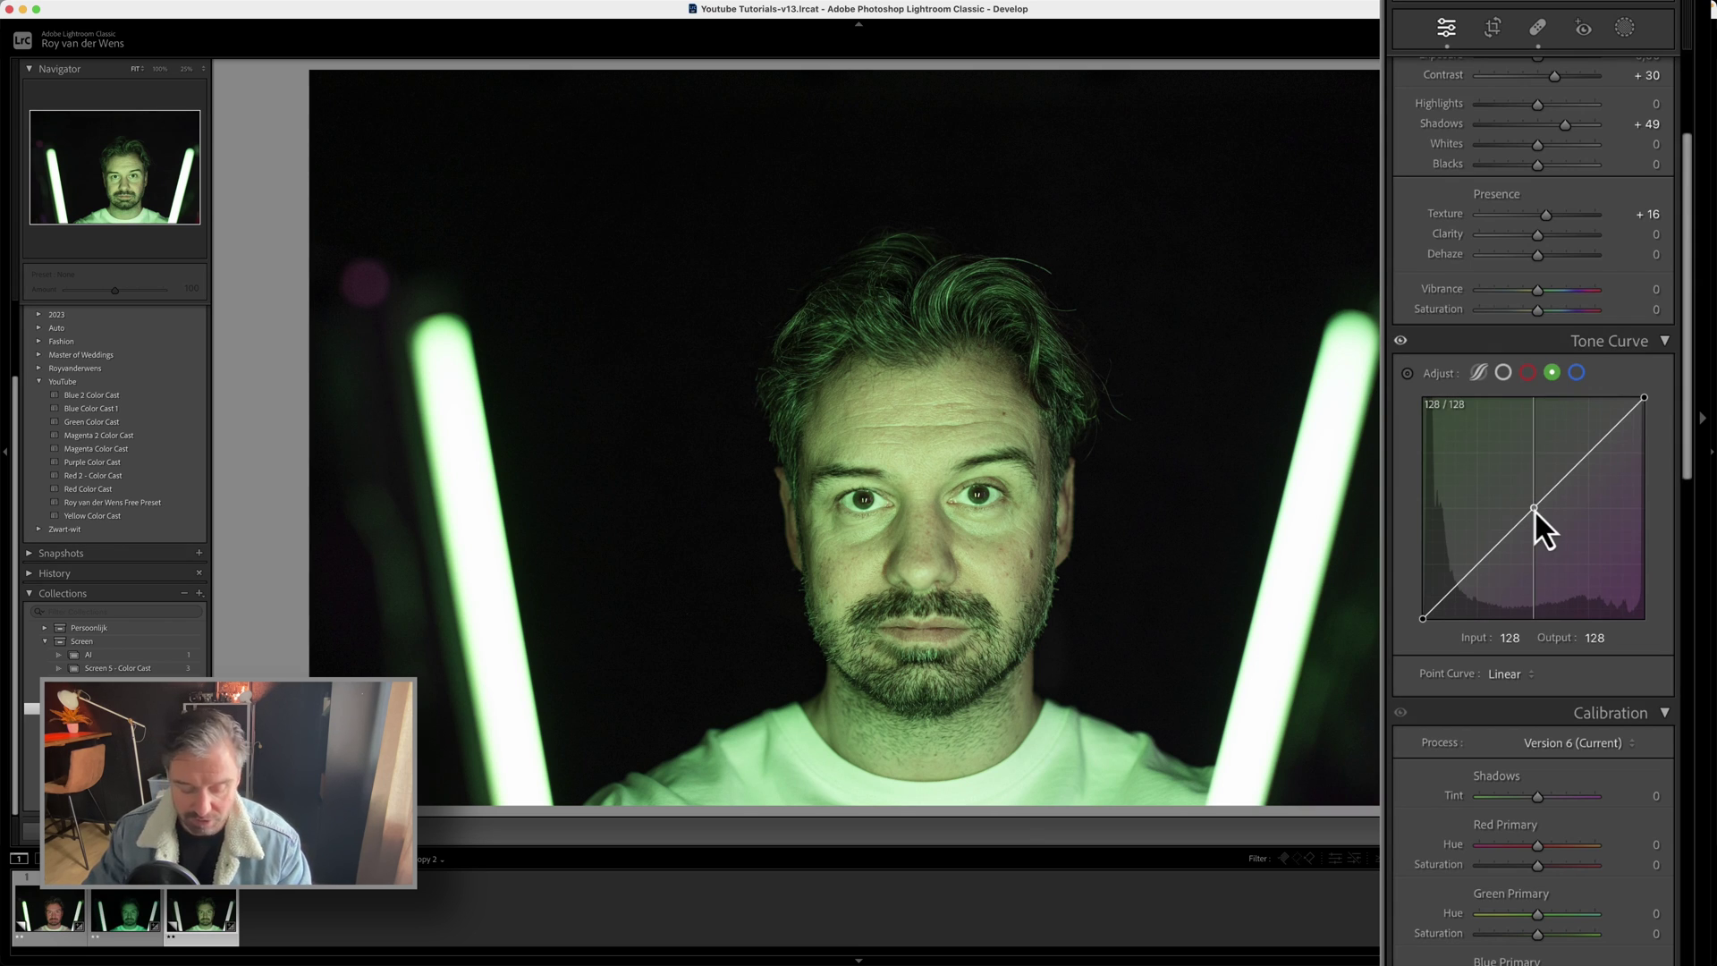
pyautogui.click(1533, 508)
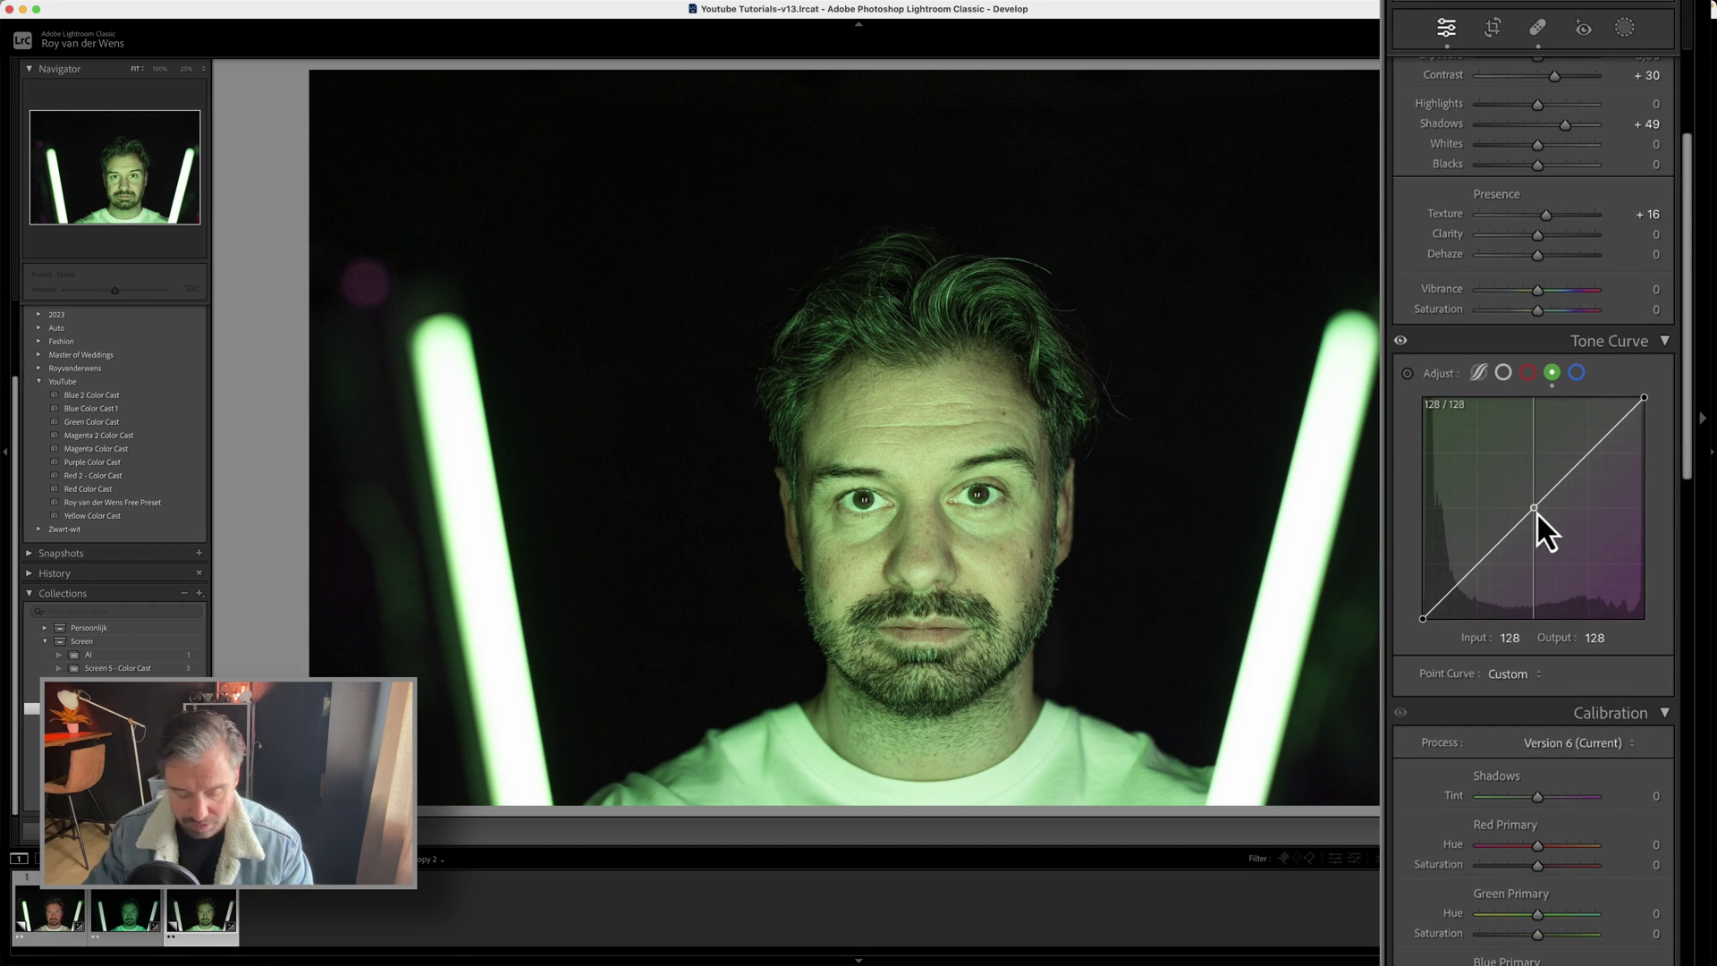
pyautogui.moveTo(1536, 512)
pyautogui.mouseDown()
pyautogui.moveTo(1617, 542)
pyautogui.moveTo(1541, 522)
pyautogui.mouseUp()
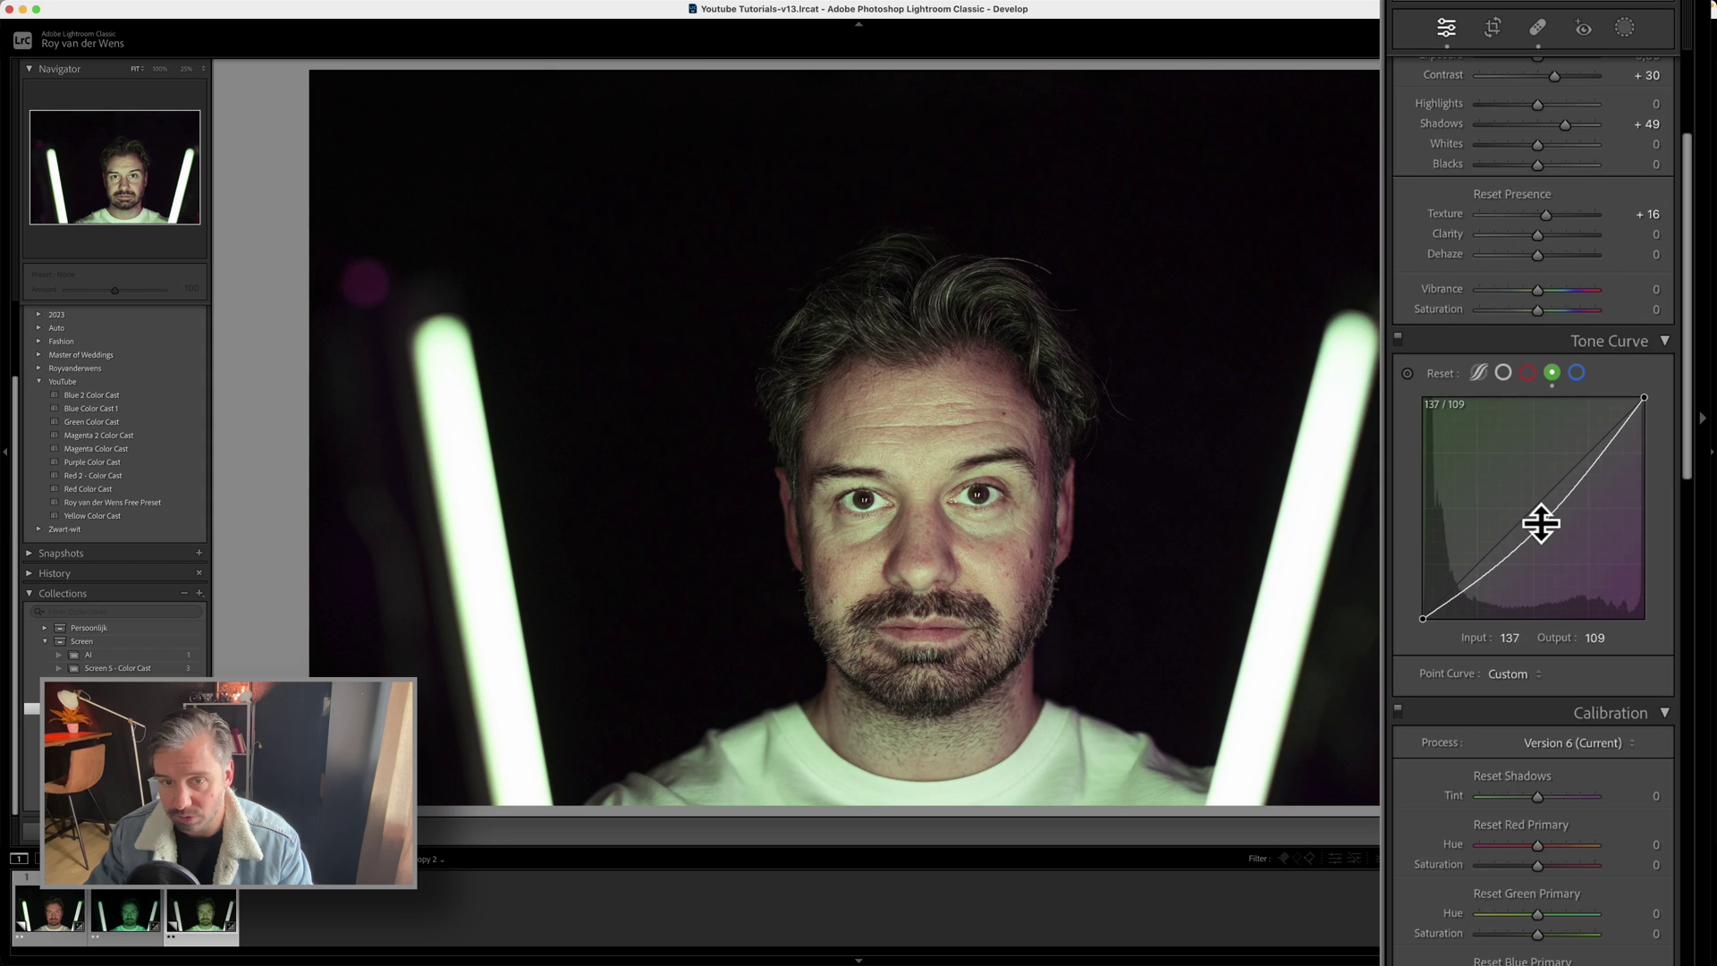
pyautogui.click(1527, 373)
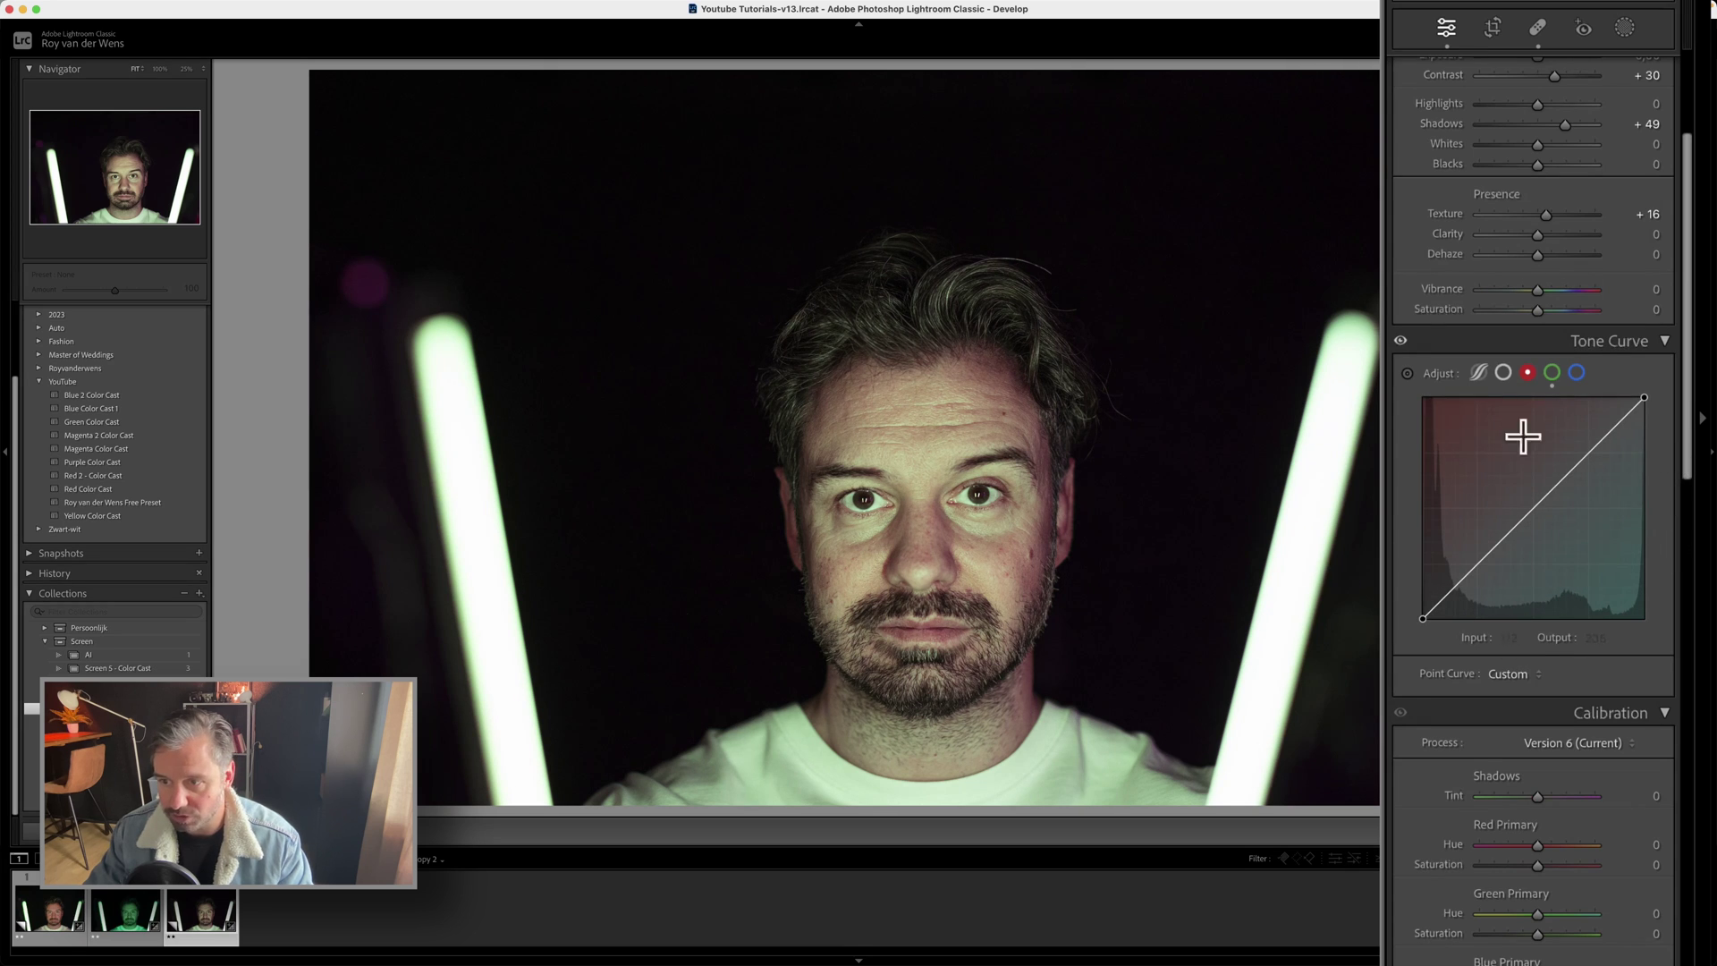
# Step: Lift the red curve's midtones to output 130 at input 119
pyautogui.click(1535, 506)
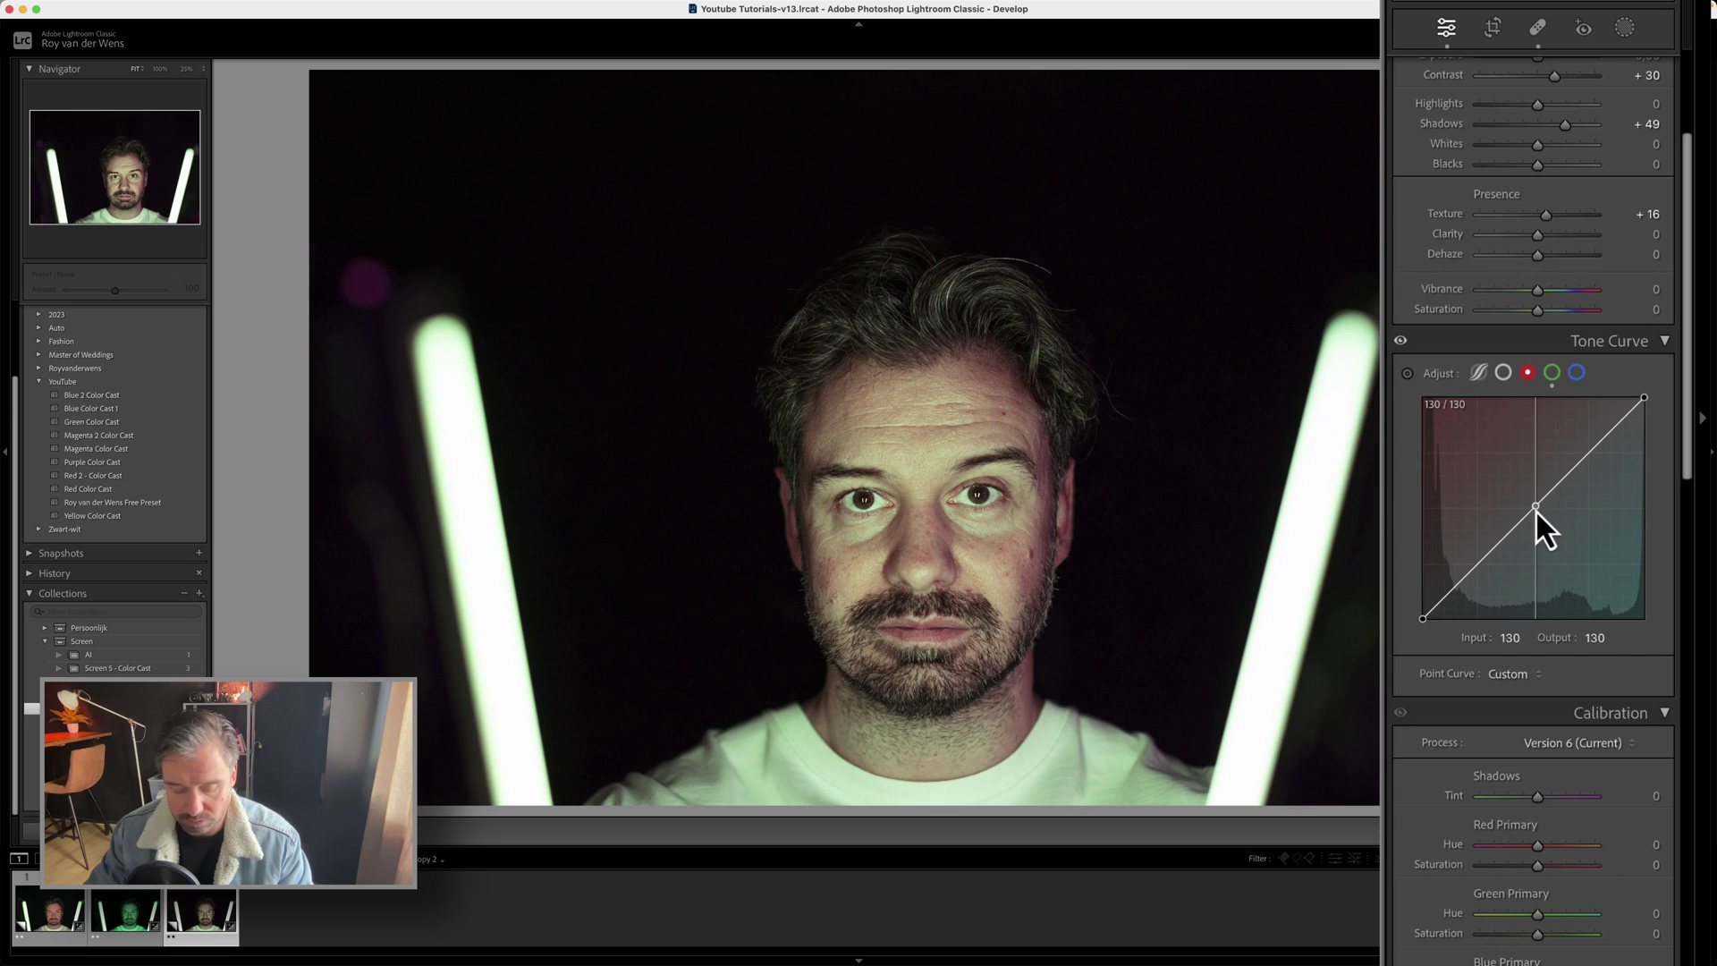
pyautogui.moveTo(1537, 508)
pyautogui.mouseDown()
pyautogui.moveTo(1519, 476)
pyautogui.moveTo(1526, 502)
pyautogui.mouseUp()
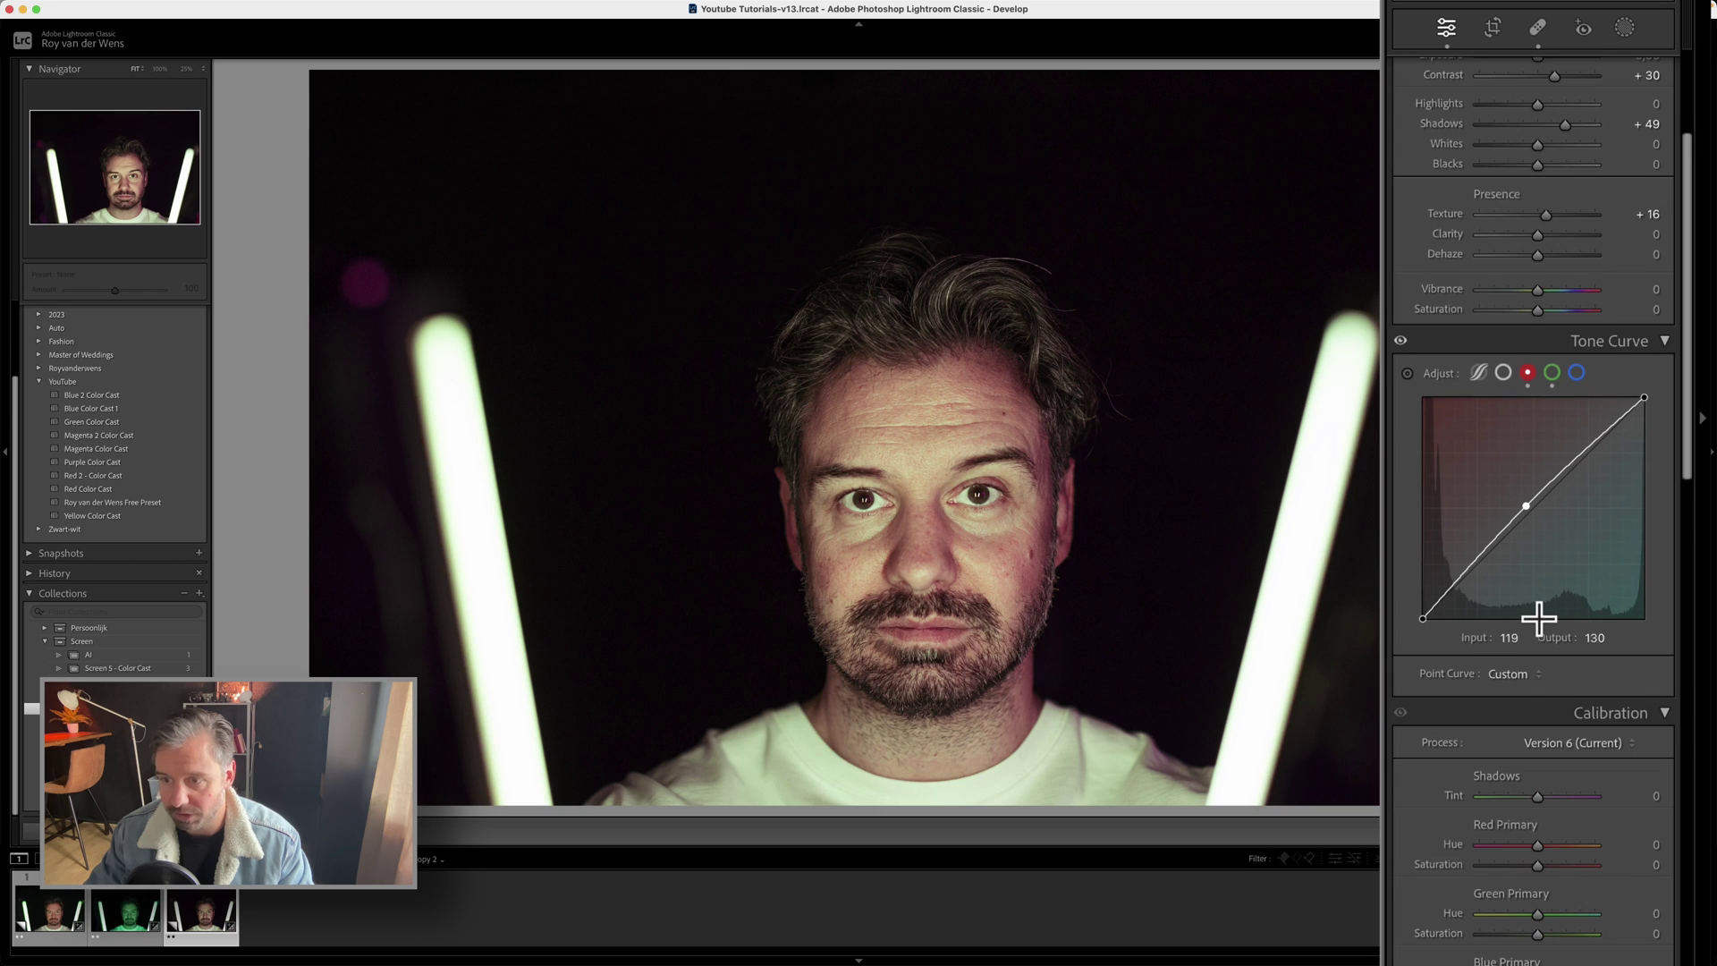
pyautogui.click(1501, 373)
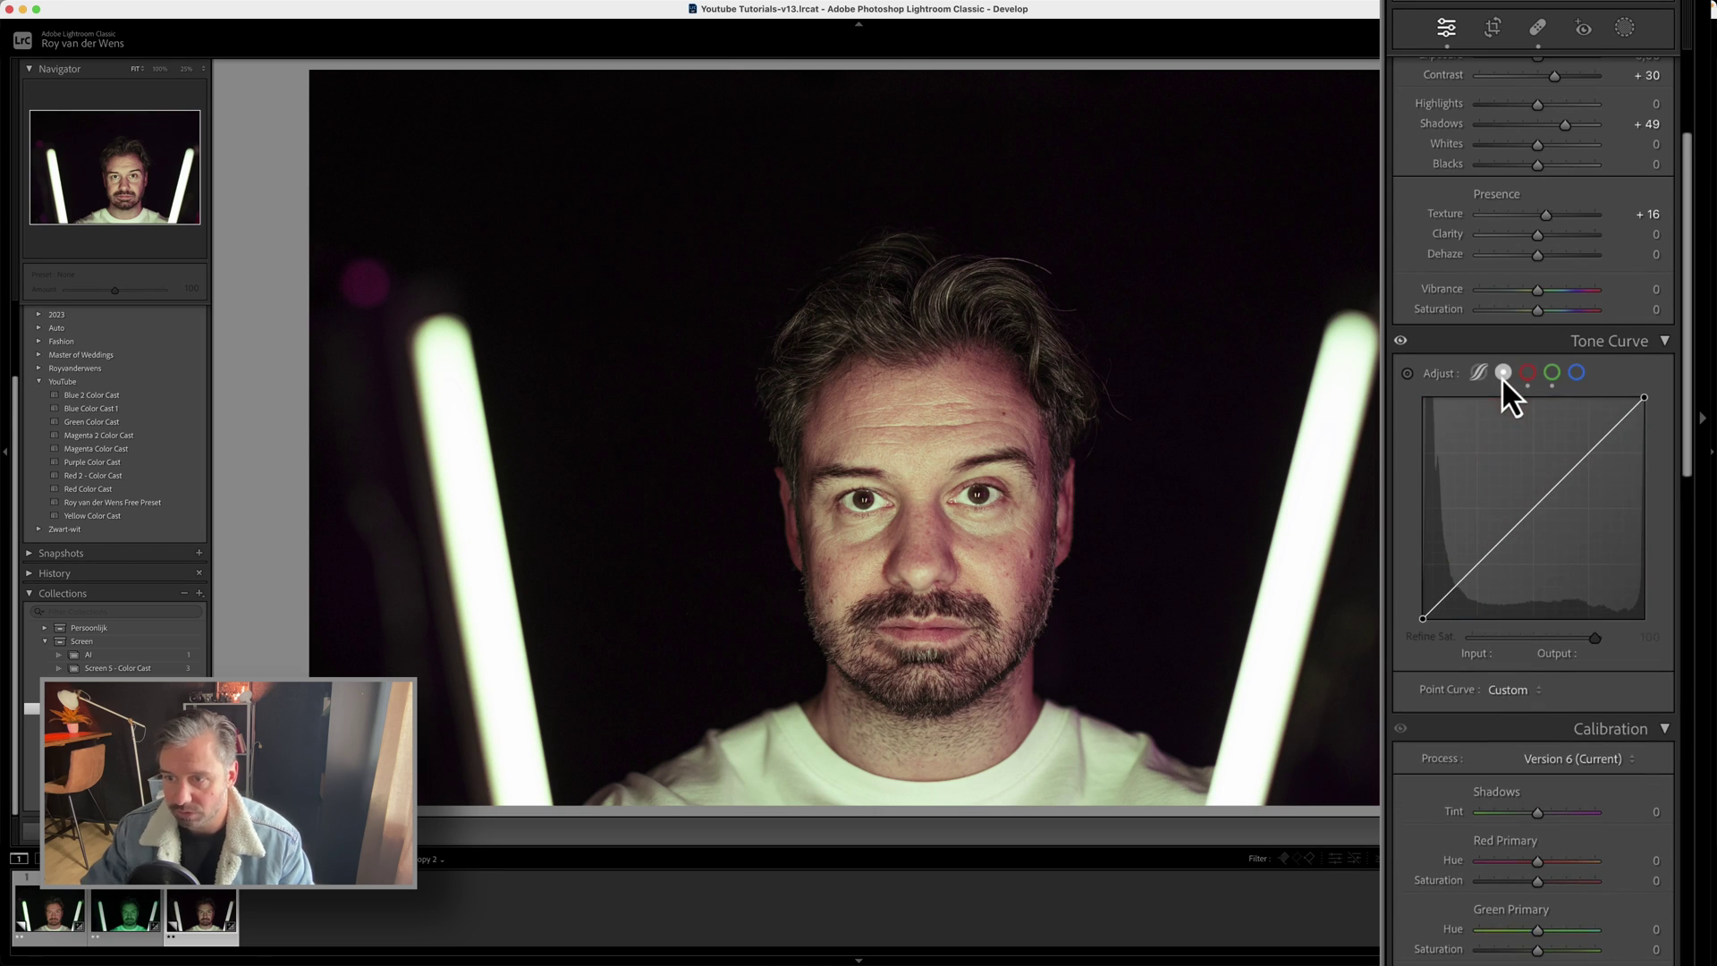
# Step: Anchor the RGB curve's midpoint, then set points at 191→174 and 57→47
pyautogui.click(1534, 507)
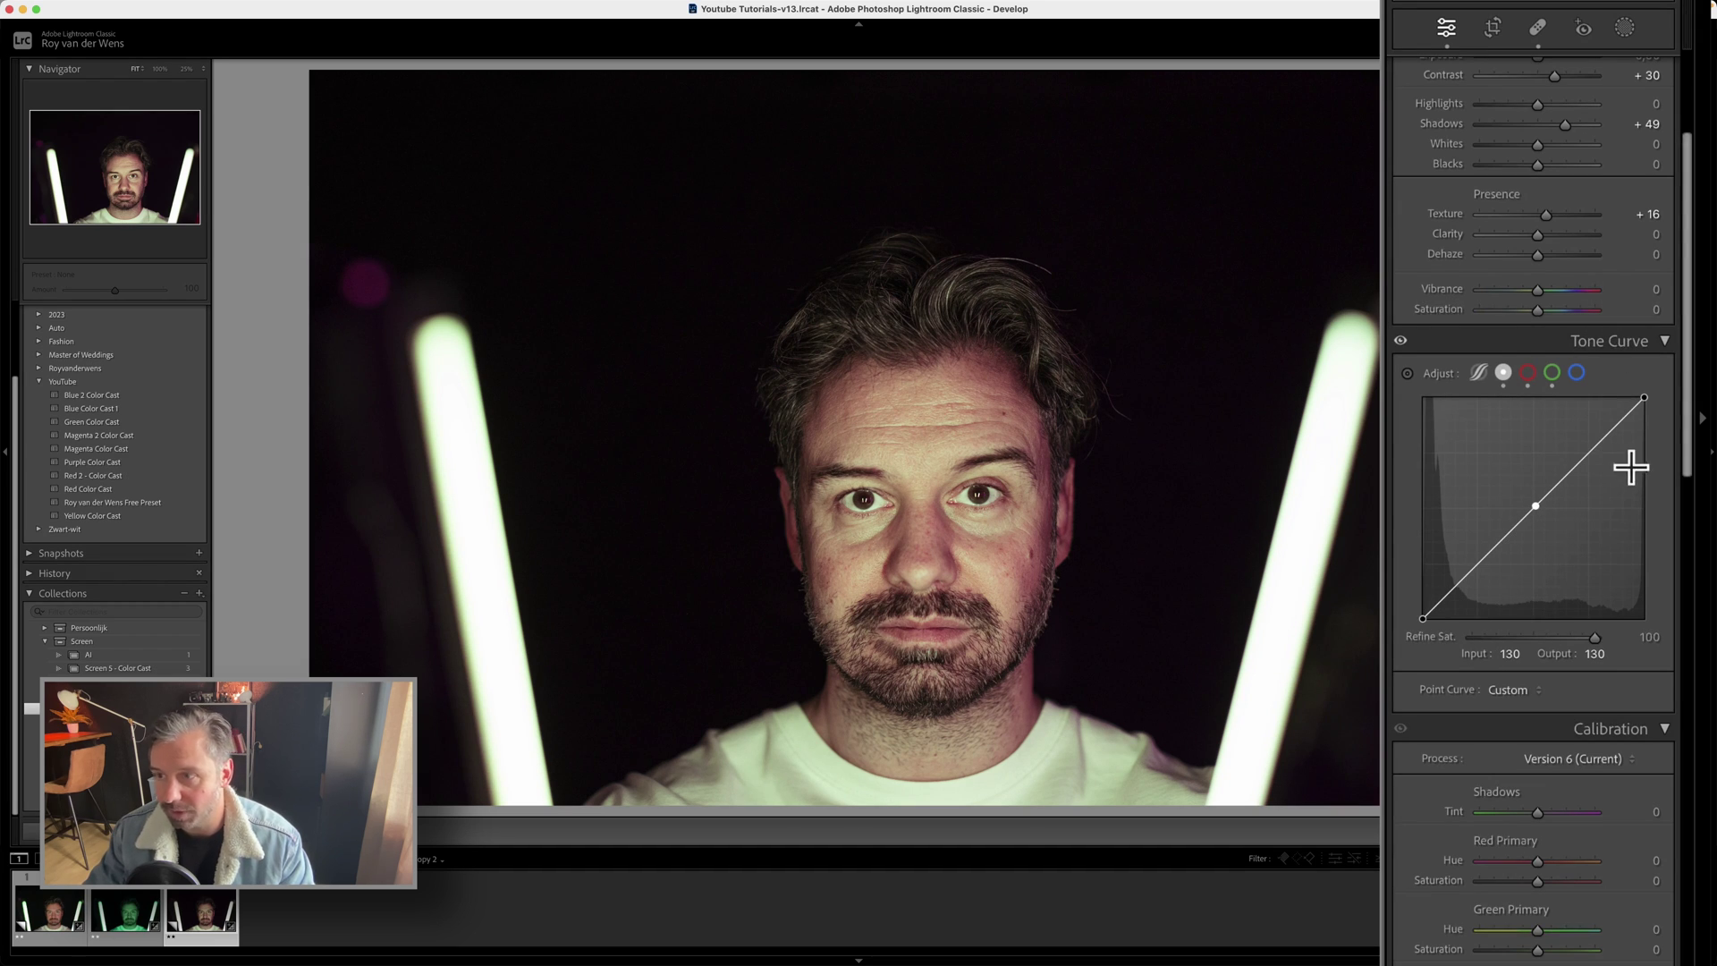
pyautogui.click(1592, 451)
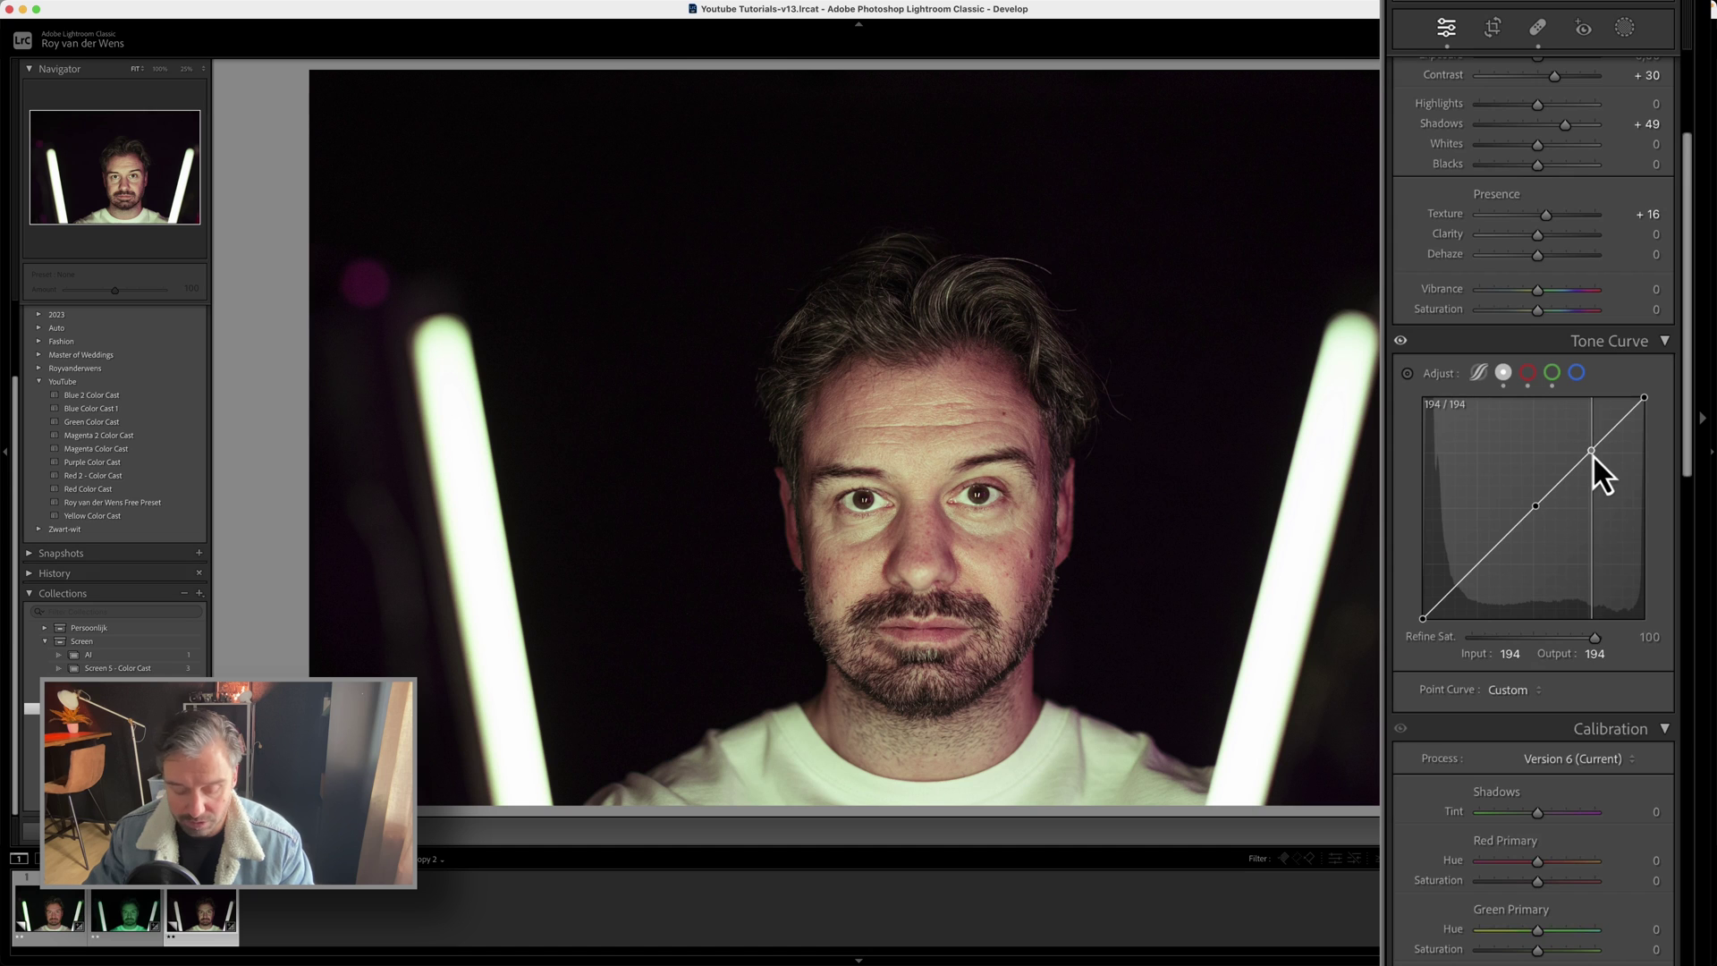
pyautogui.moveTo(1592, 454); pyautogui.dragTo(1629, 474)
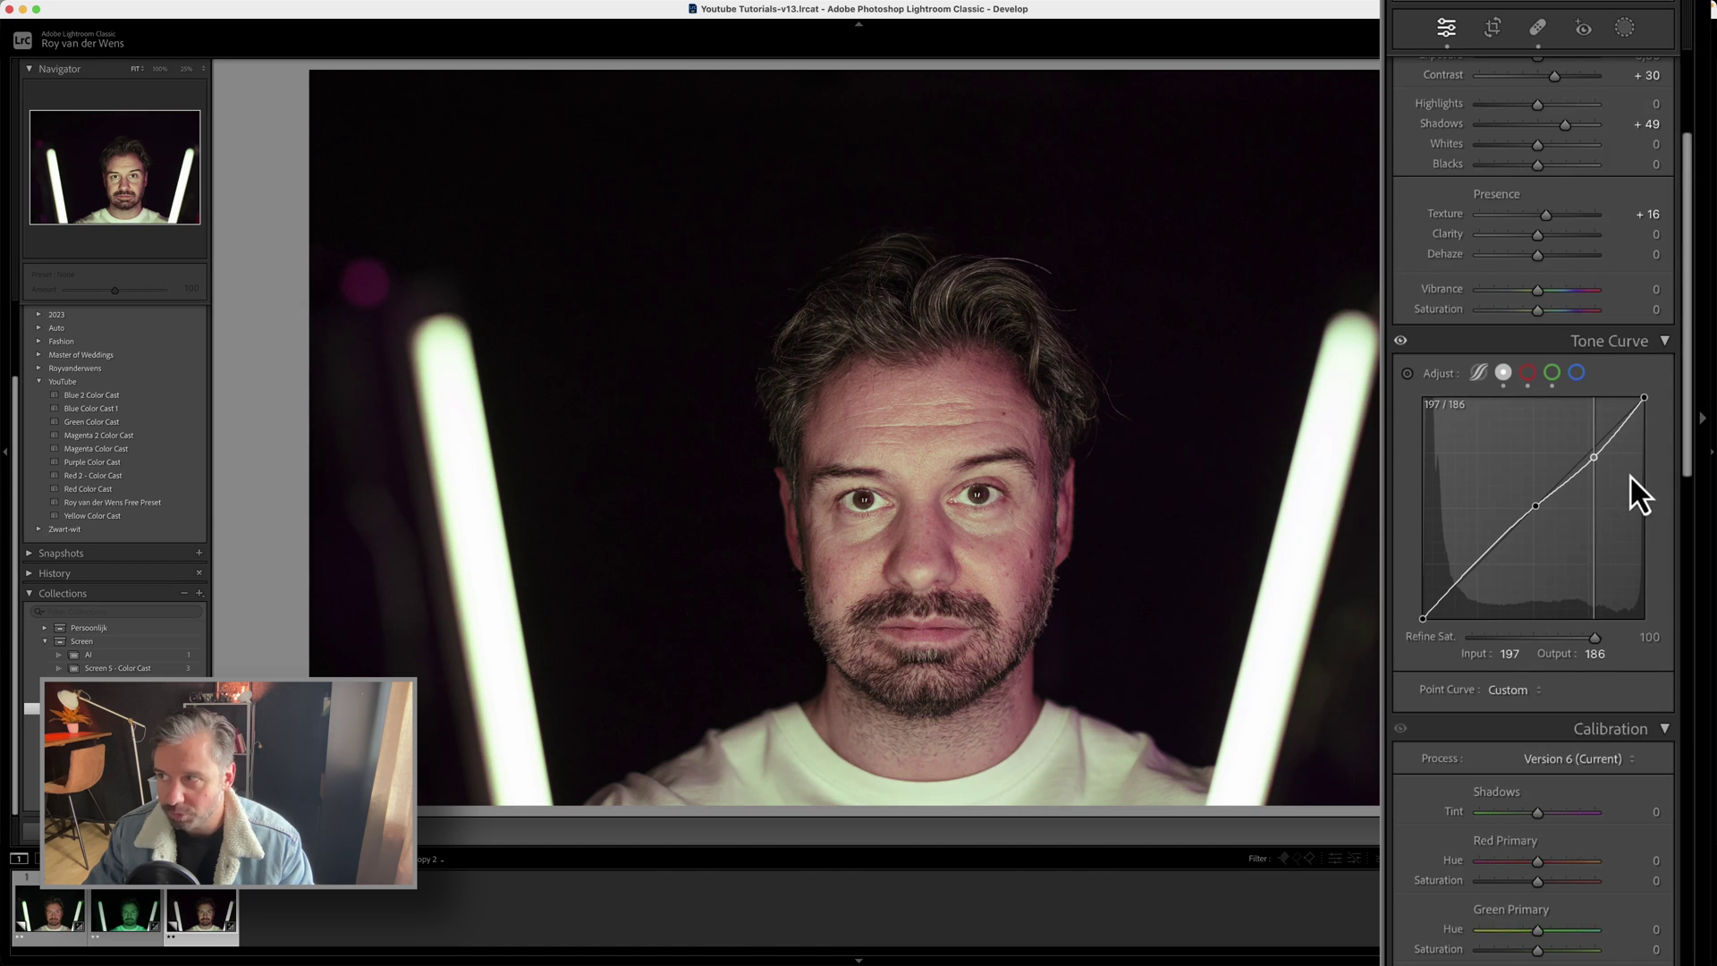
pyautogui.moveTo(1629, 474); pyautogui.dragTo(1628, 506)
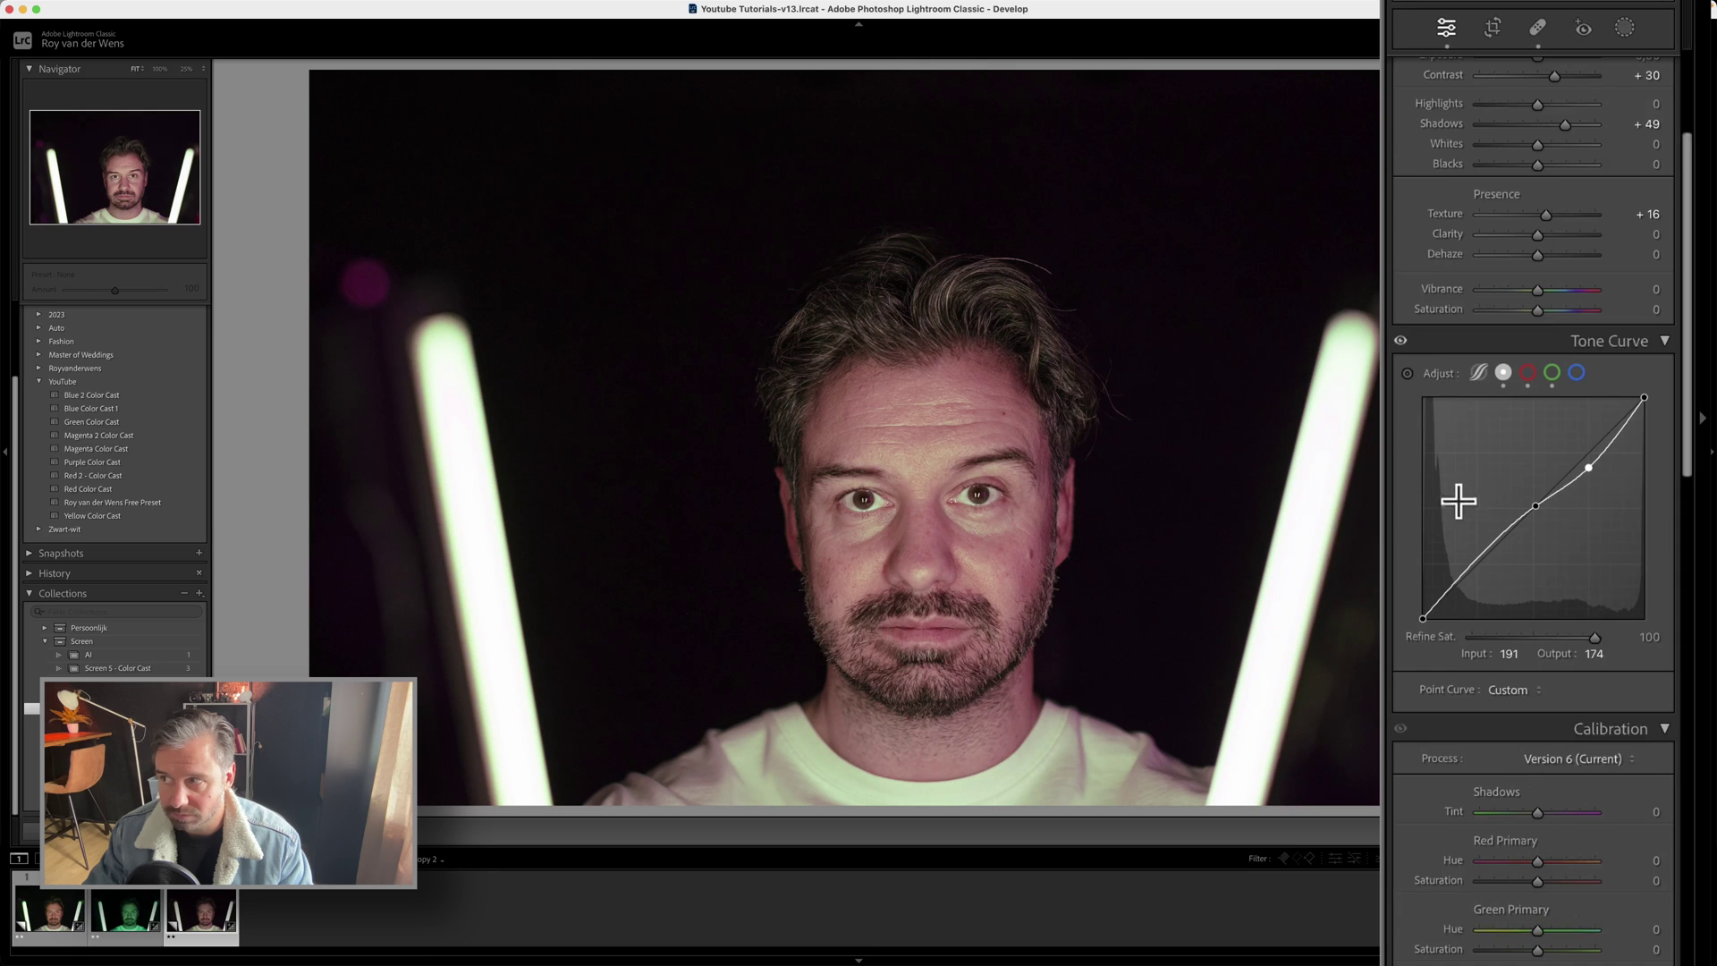
pyautogui.click(1466, 571)
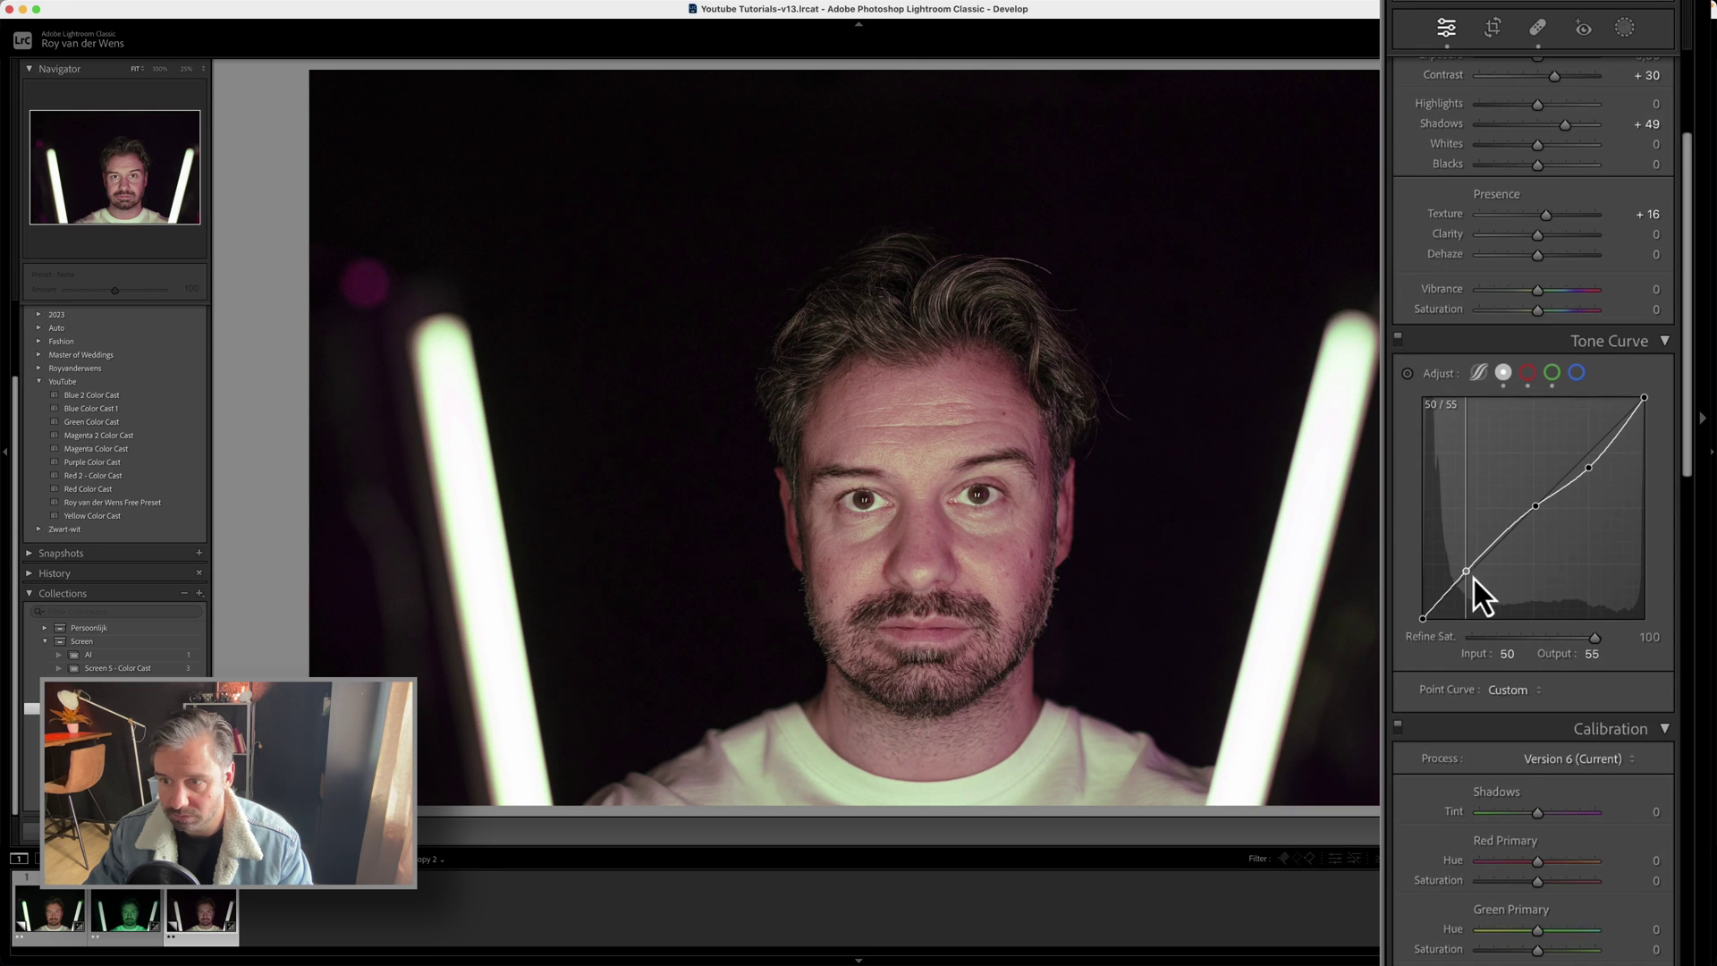
pyautogui.moveTo(1473, 576); pyautogui.dragTo(1545, 594)
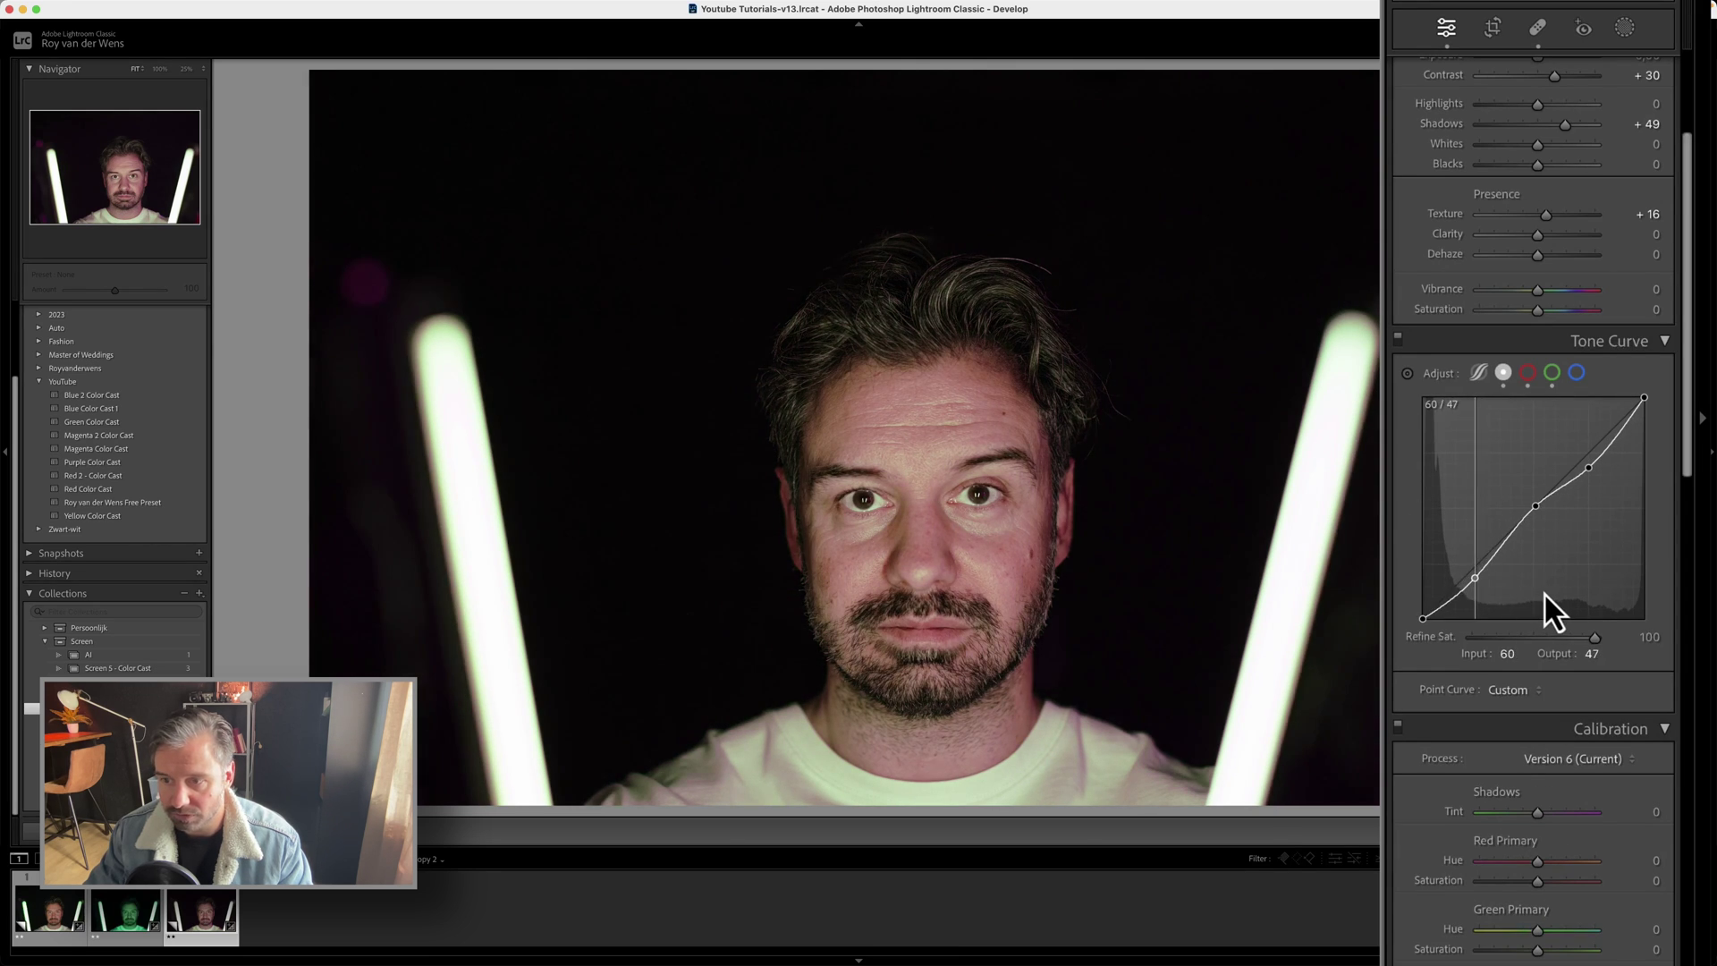
pyautogui.press('Left')
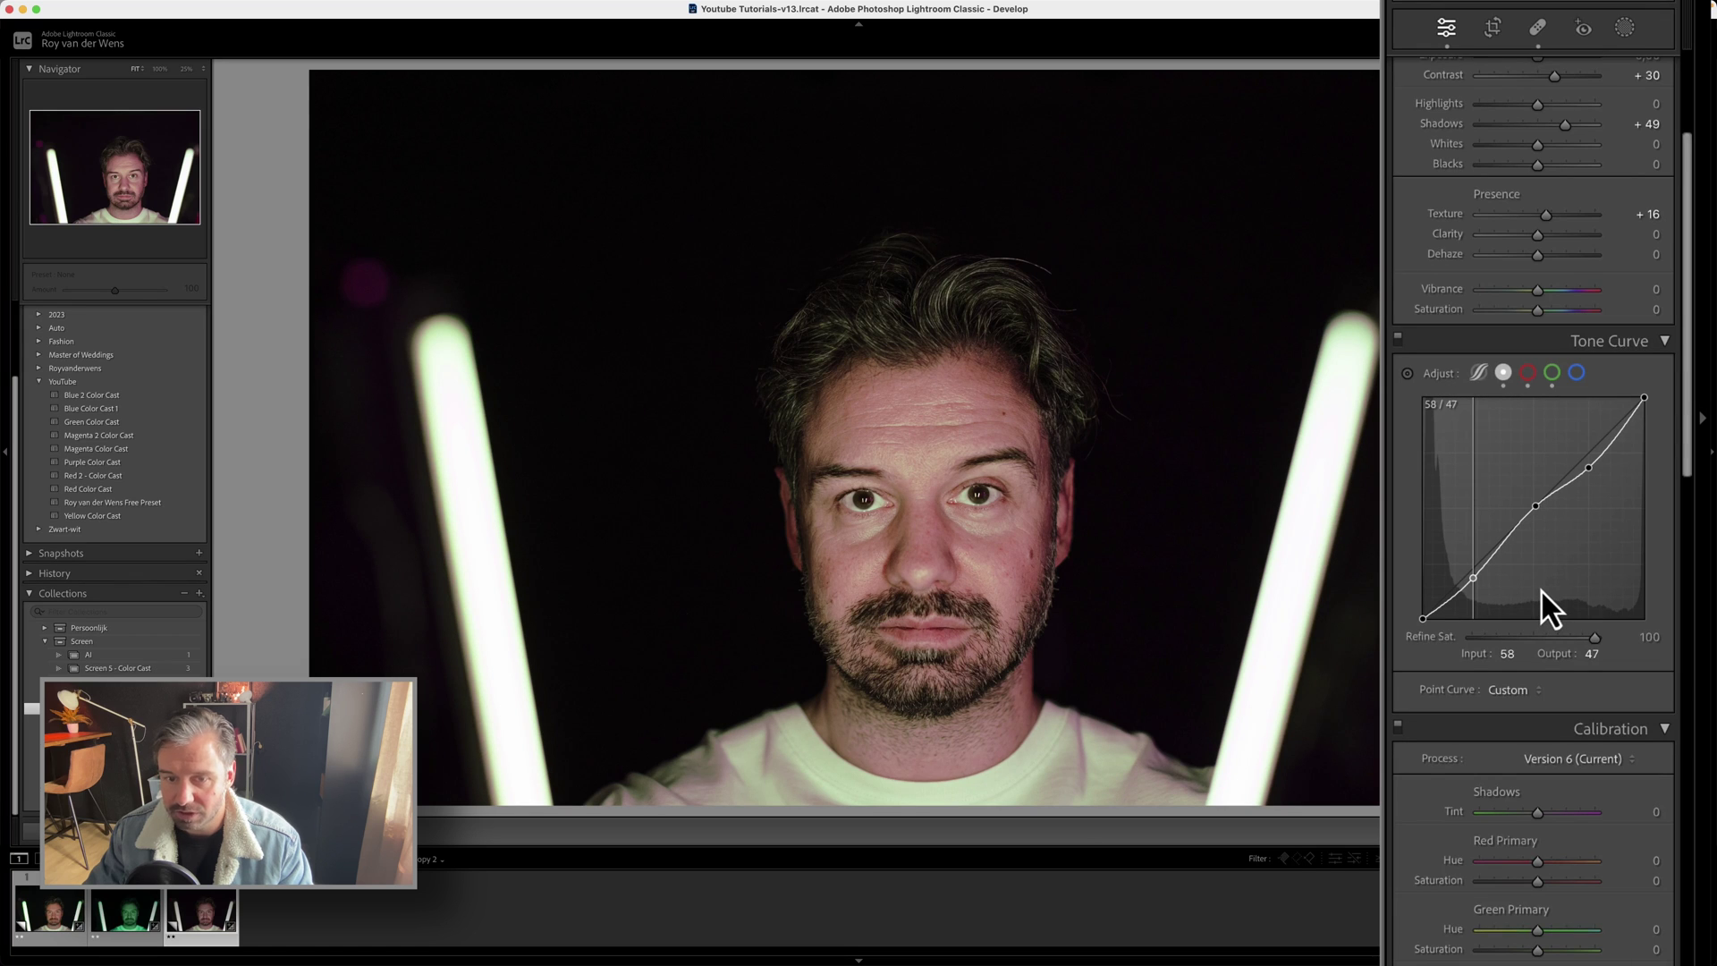
pyautogui.press('Left')
pyautogui.press('Left')
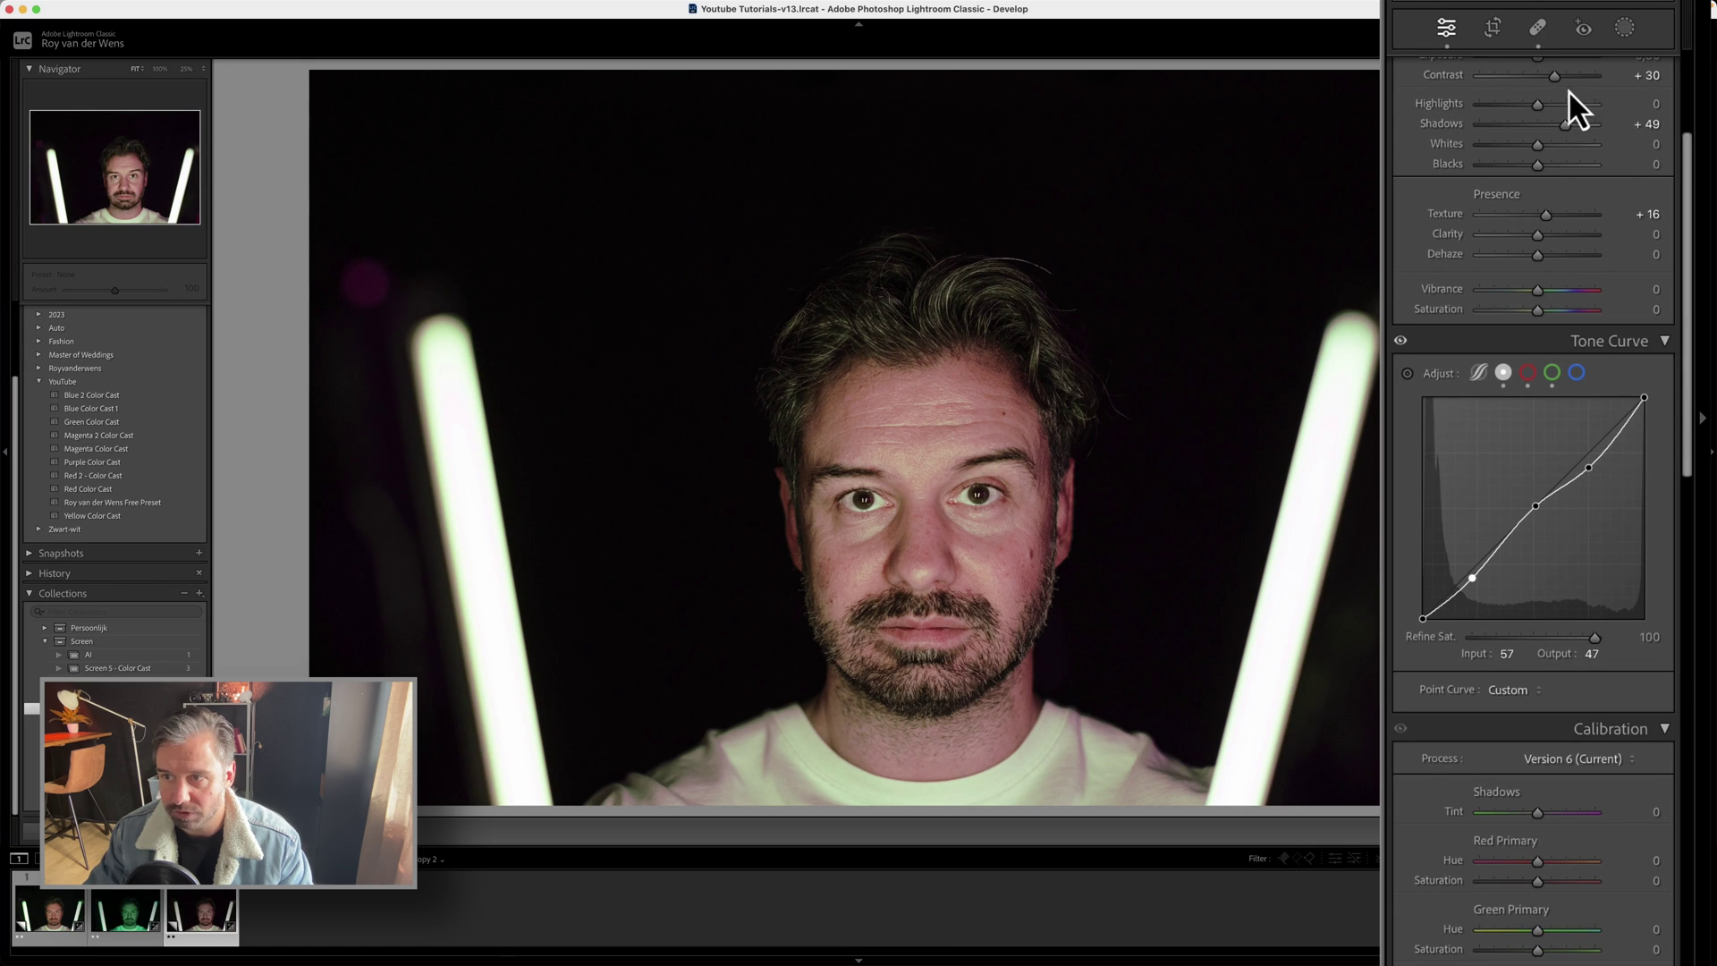
# Step: In Calibration, set Blue Primary Hue to −57 and Saturation to +17
pyautogui.scroll(-4, 1557, 449)
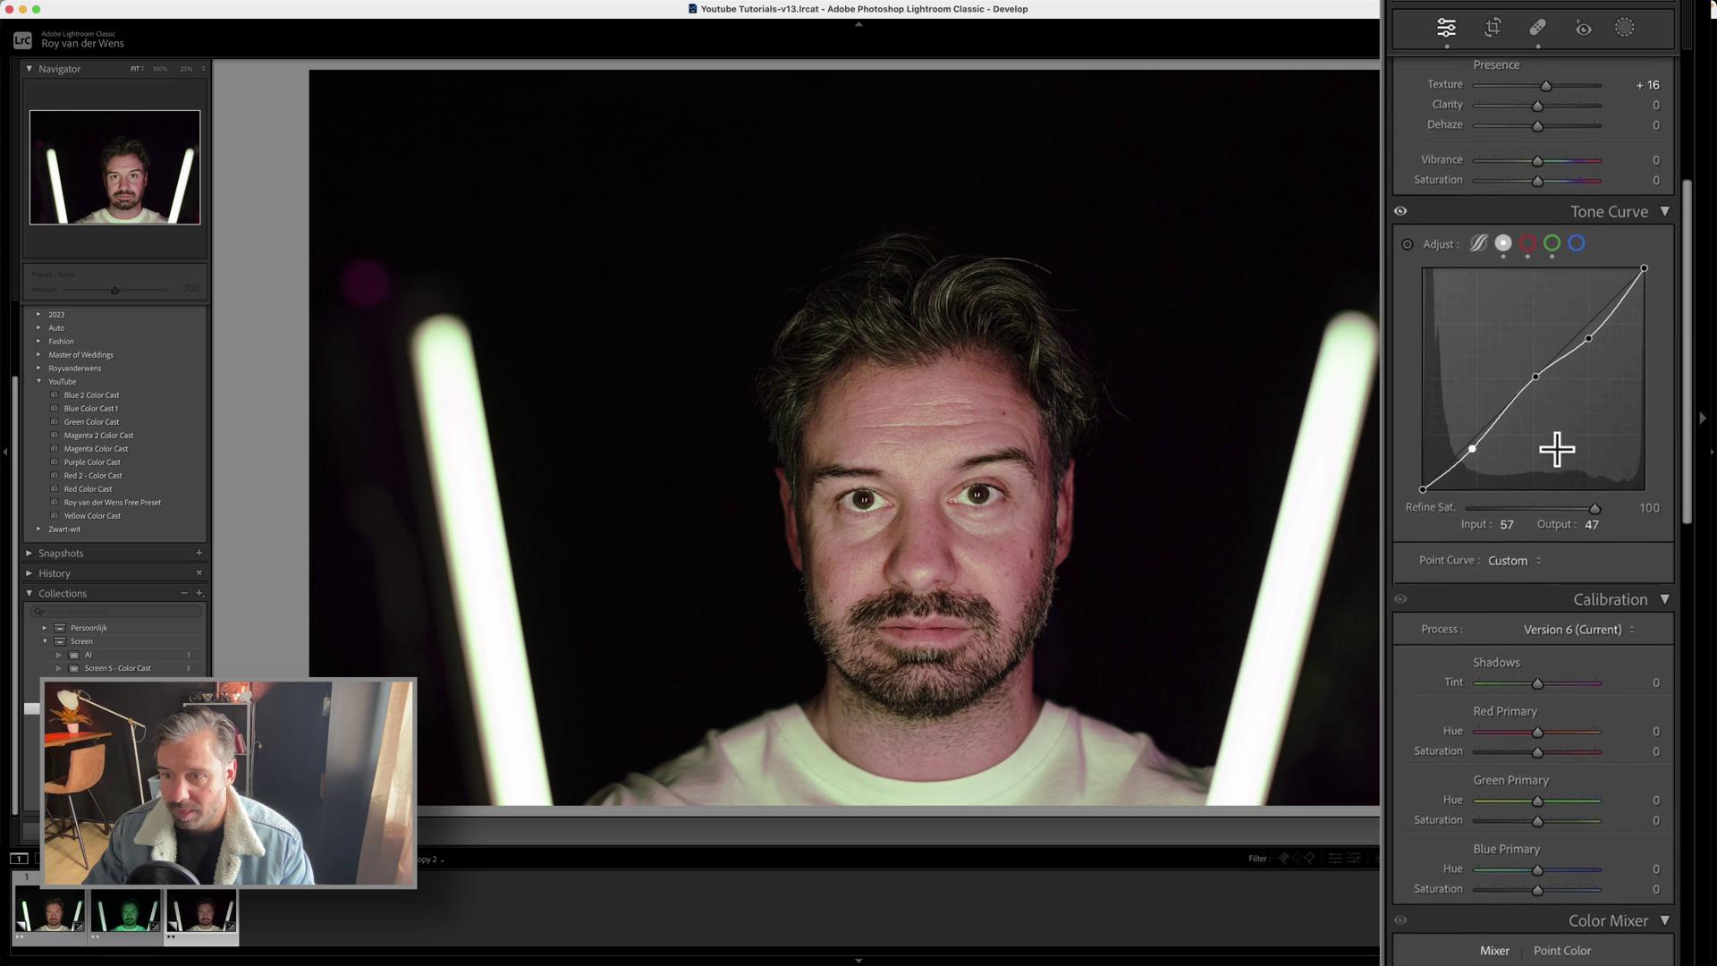
pyautogui.scroll(-8, 1557, 448)
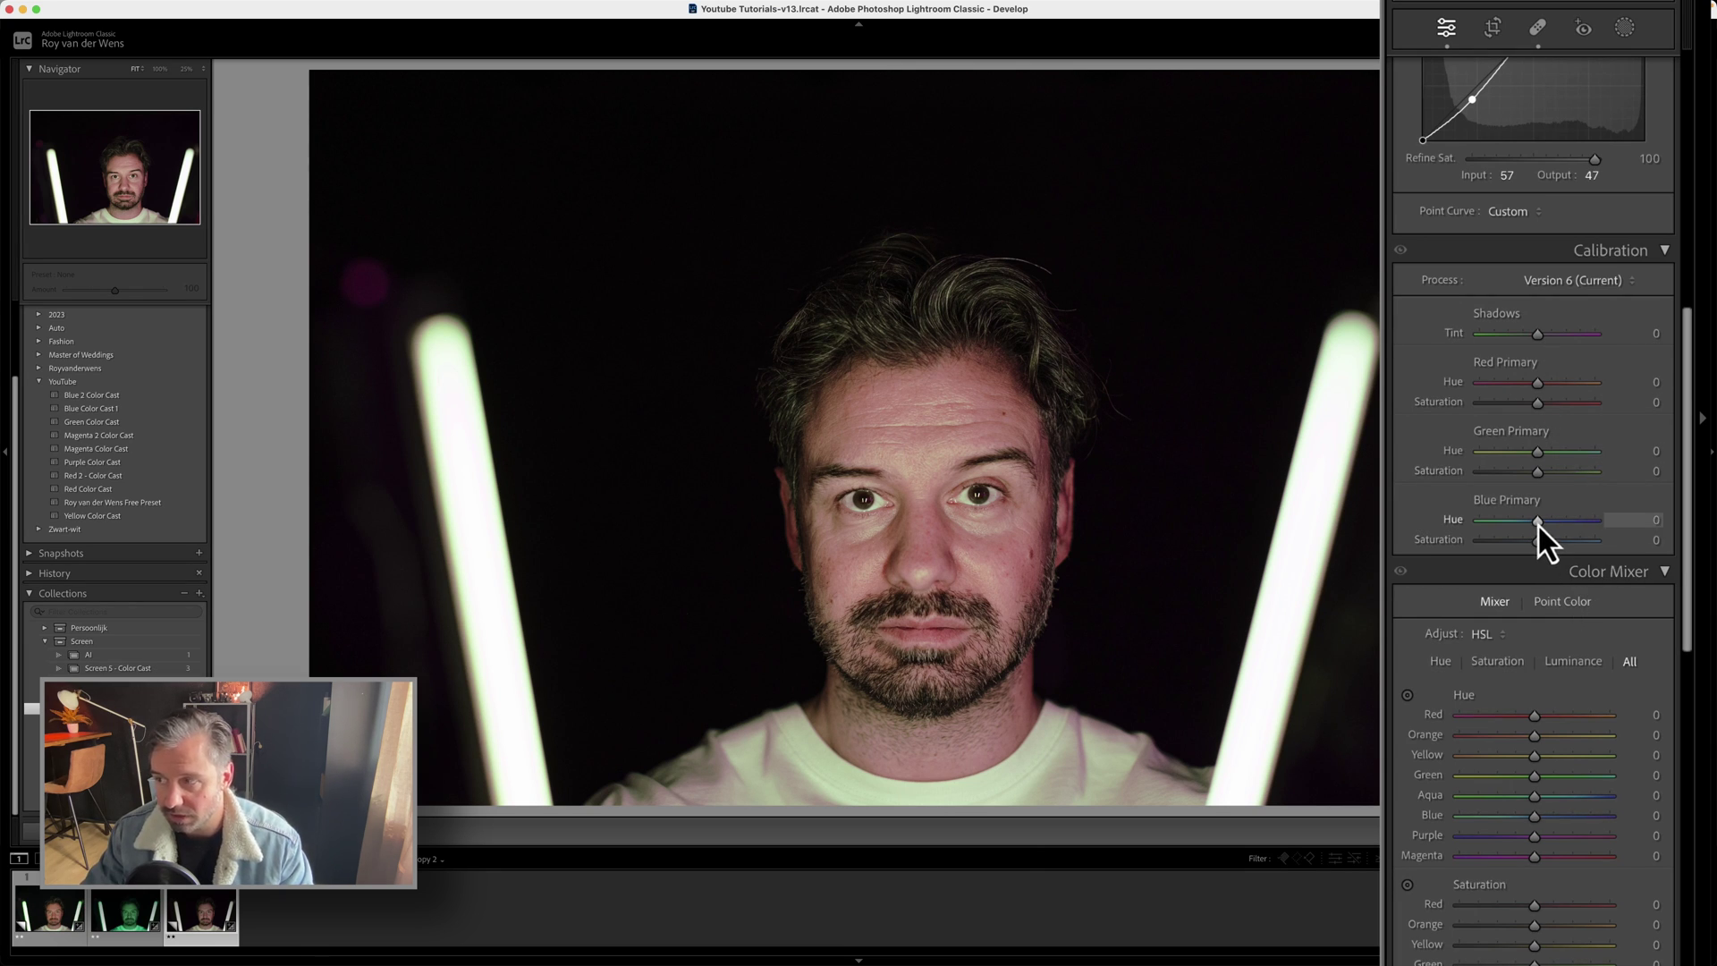
pyautogui.moveTo(1537, 522); pyautogui.dragTo(1503, 526)
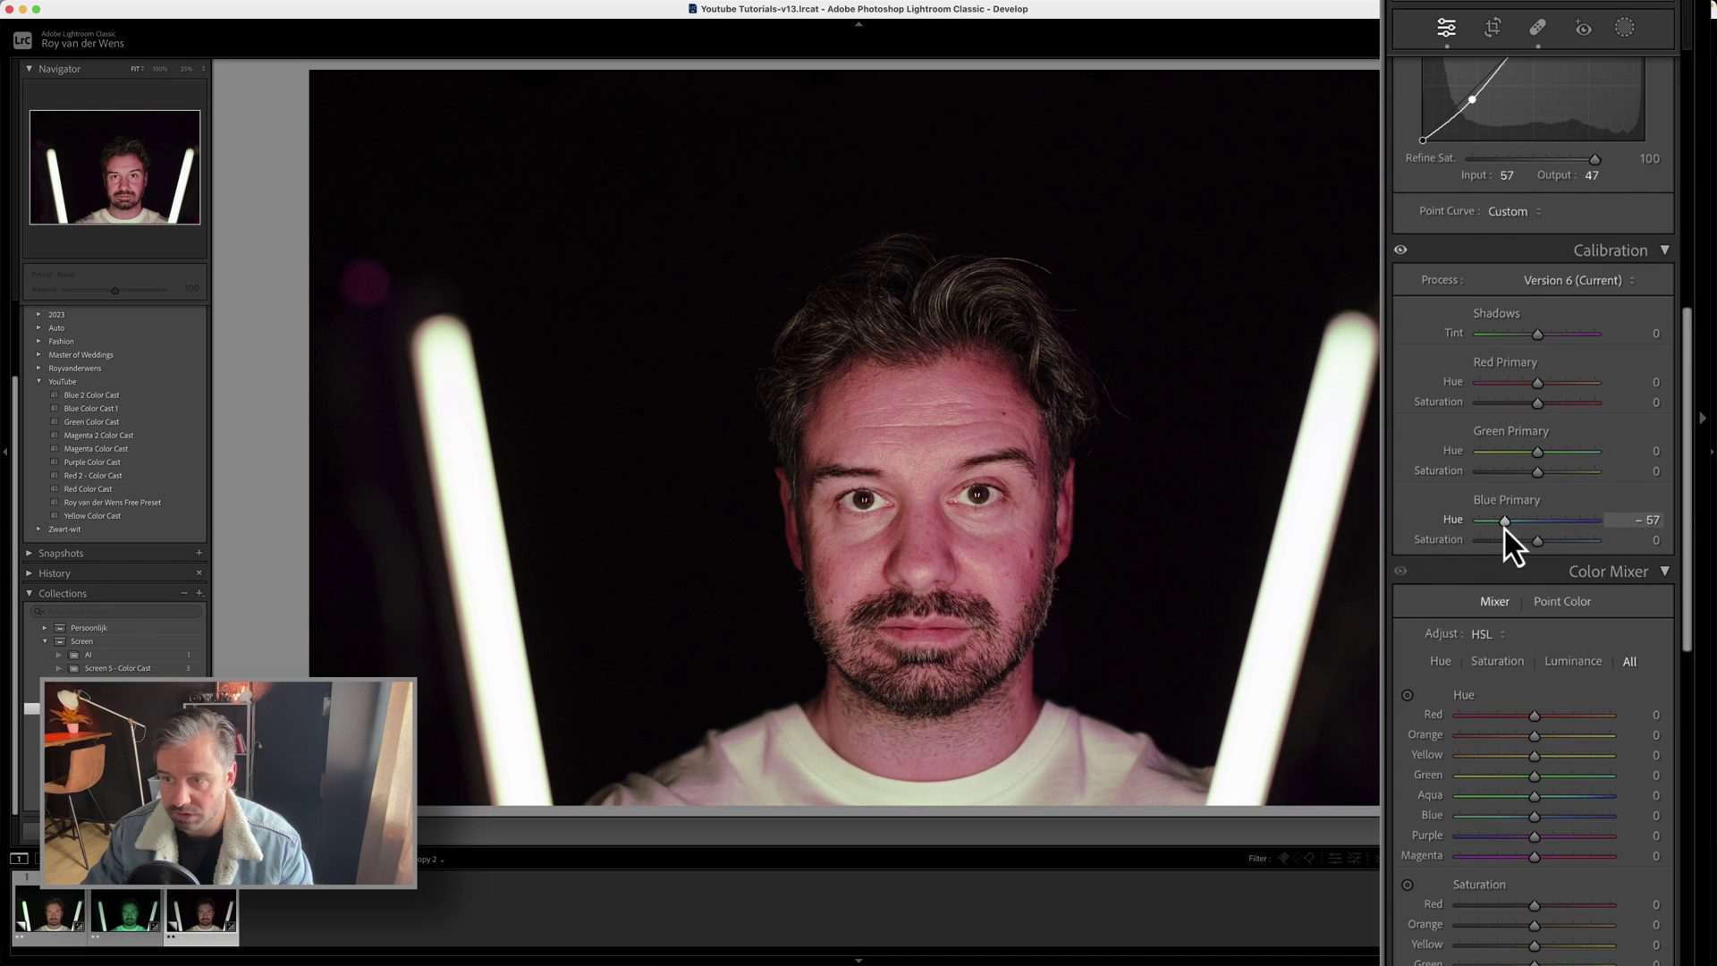
pyautogui.moveTo(1538, 541); pyautogui.dragTo(1547, 544)
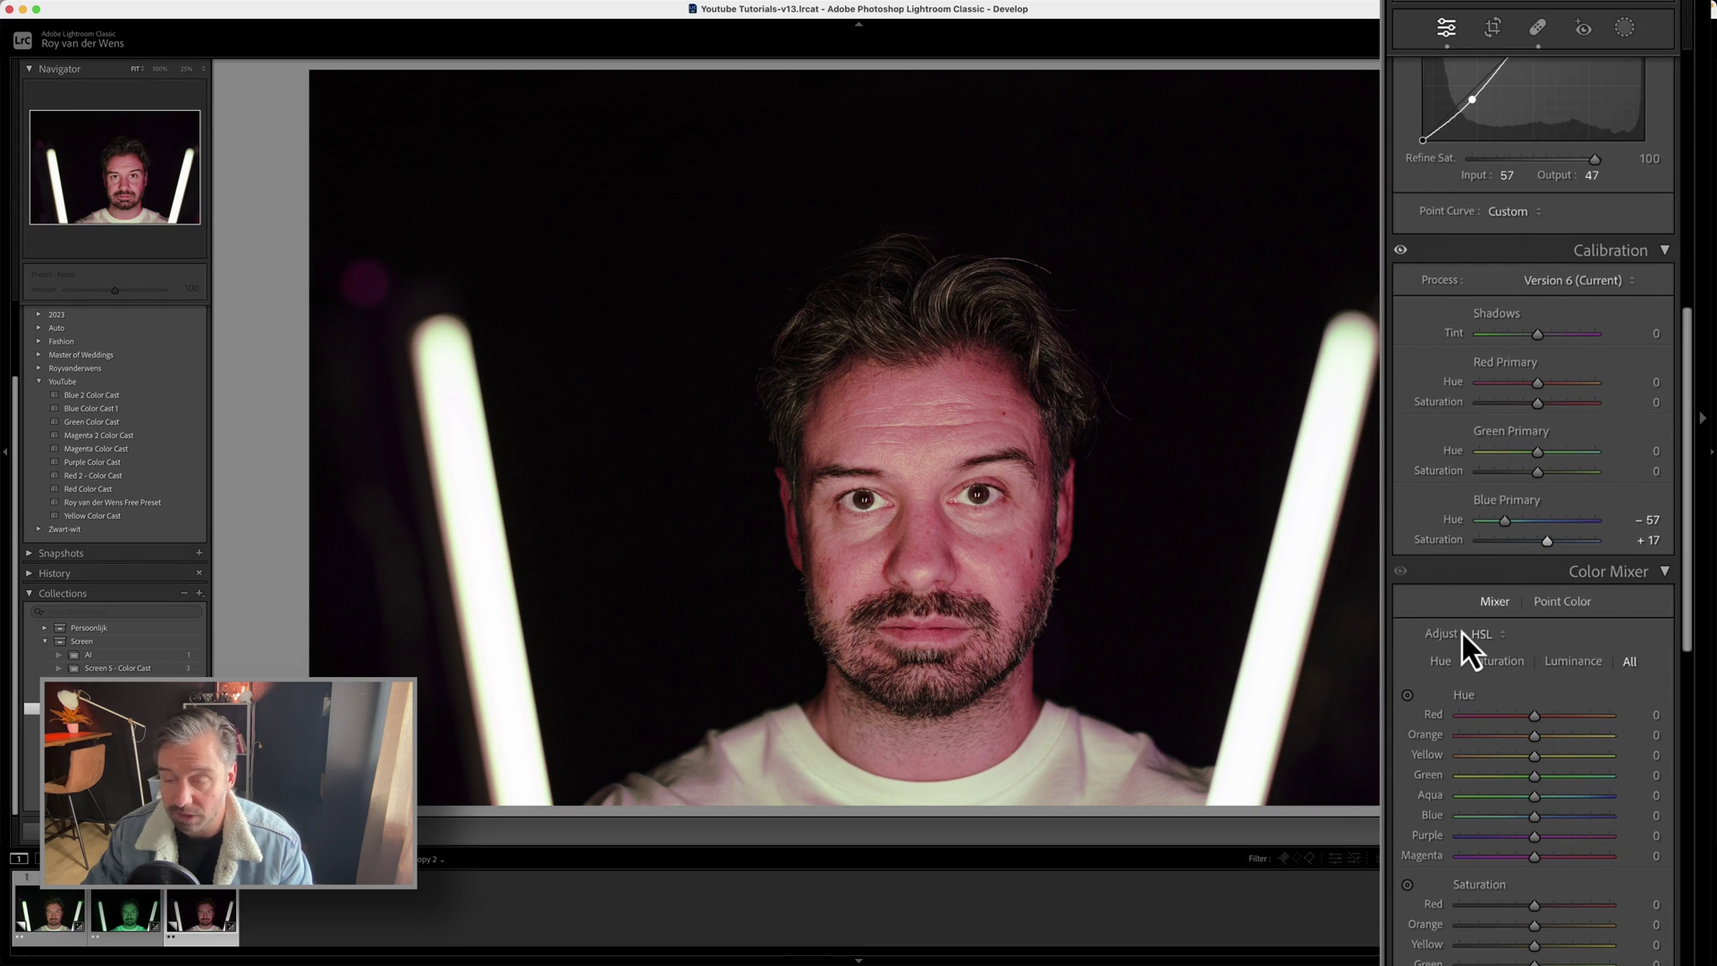
# Step: Boost skin saturation by sampling the forehead with the targeted tool; Green ends at +1
pyautogui.scroll(-5, 1462, 630)
pyautogui.scroll(-3, 1462, 630)
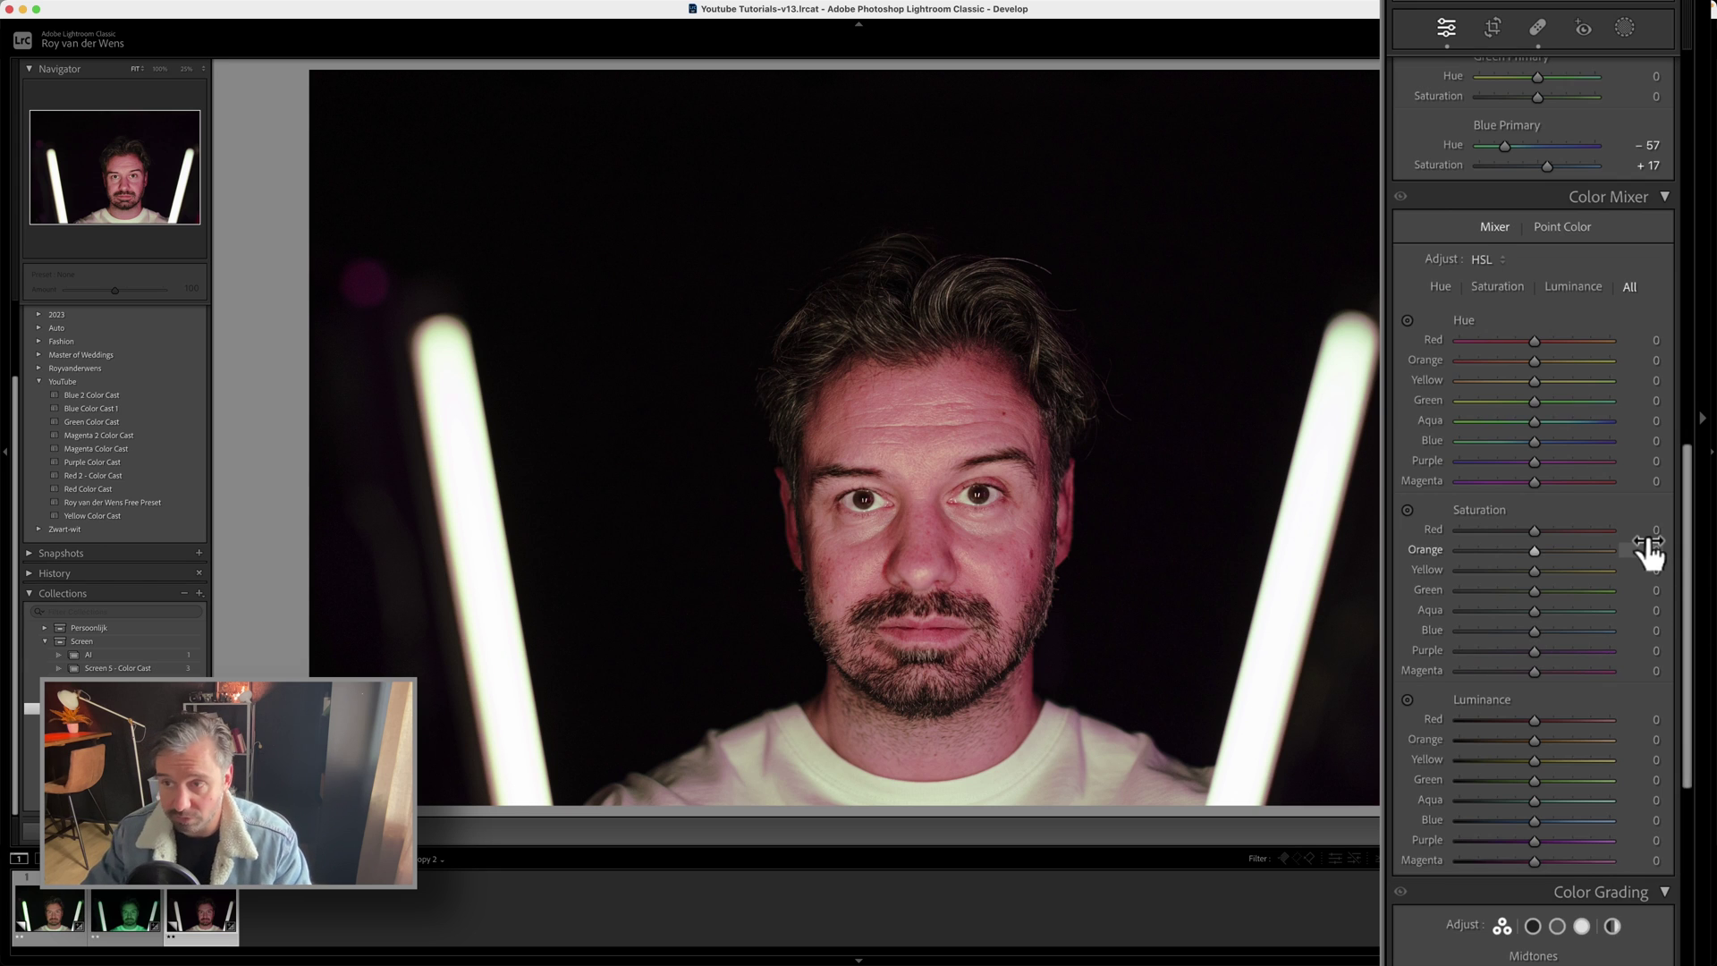
pyautogui.scroll(12, 1594, 103)
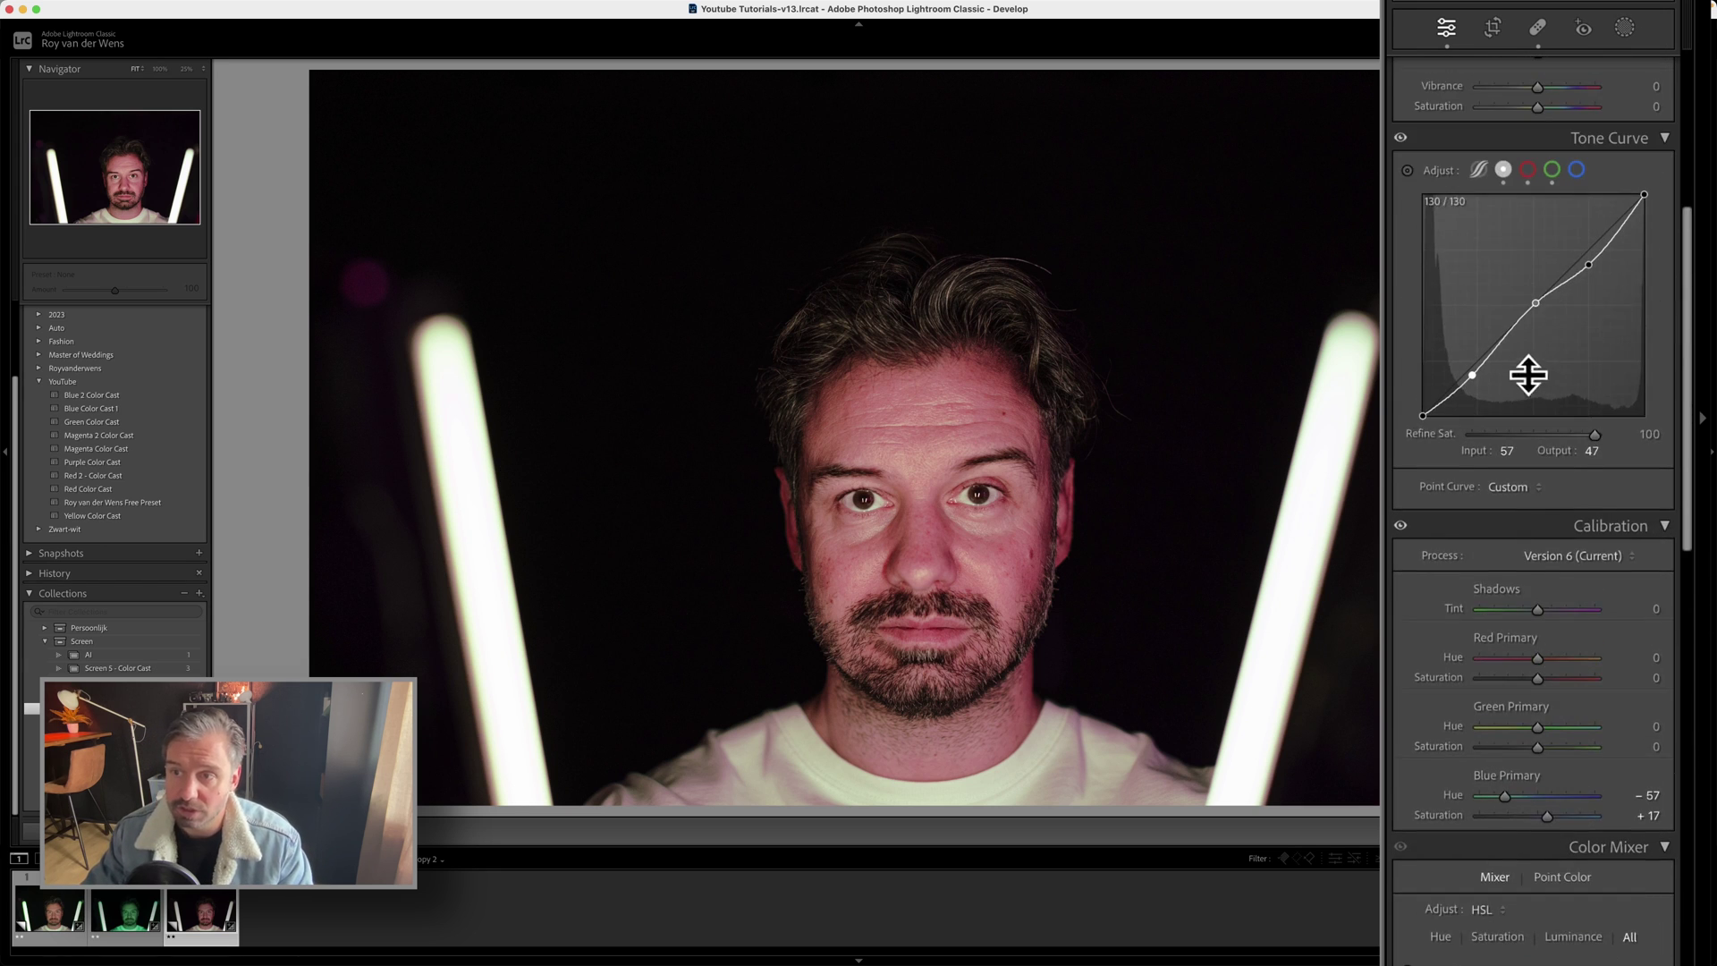
pyautogui.scroll(-12, 1545, 685)
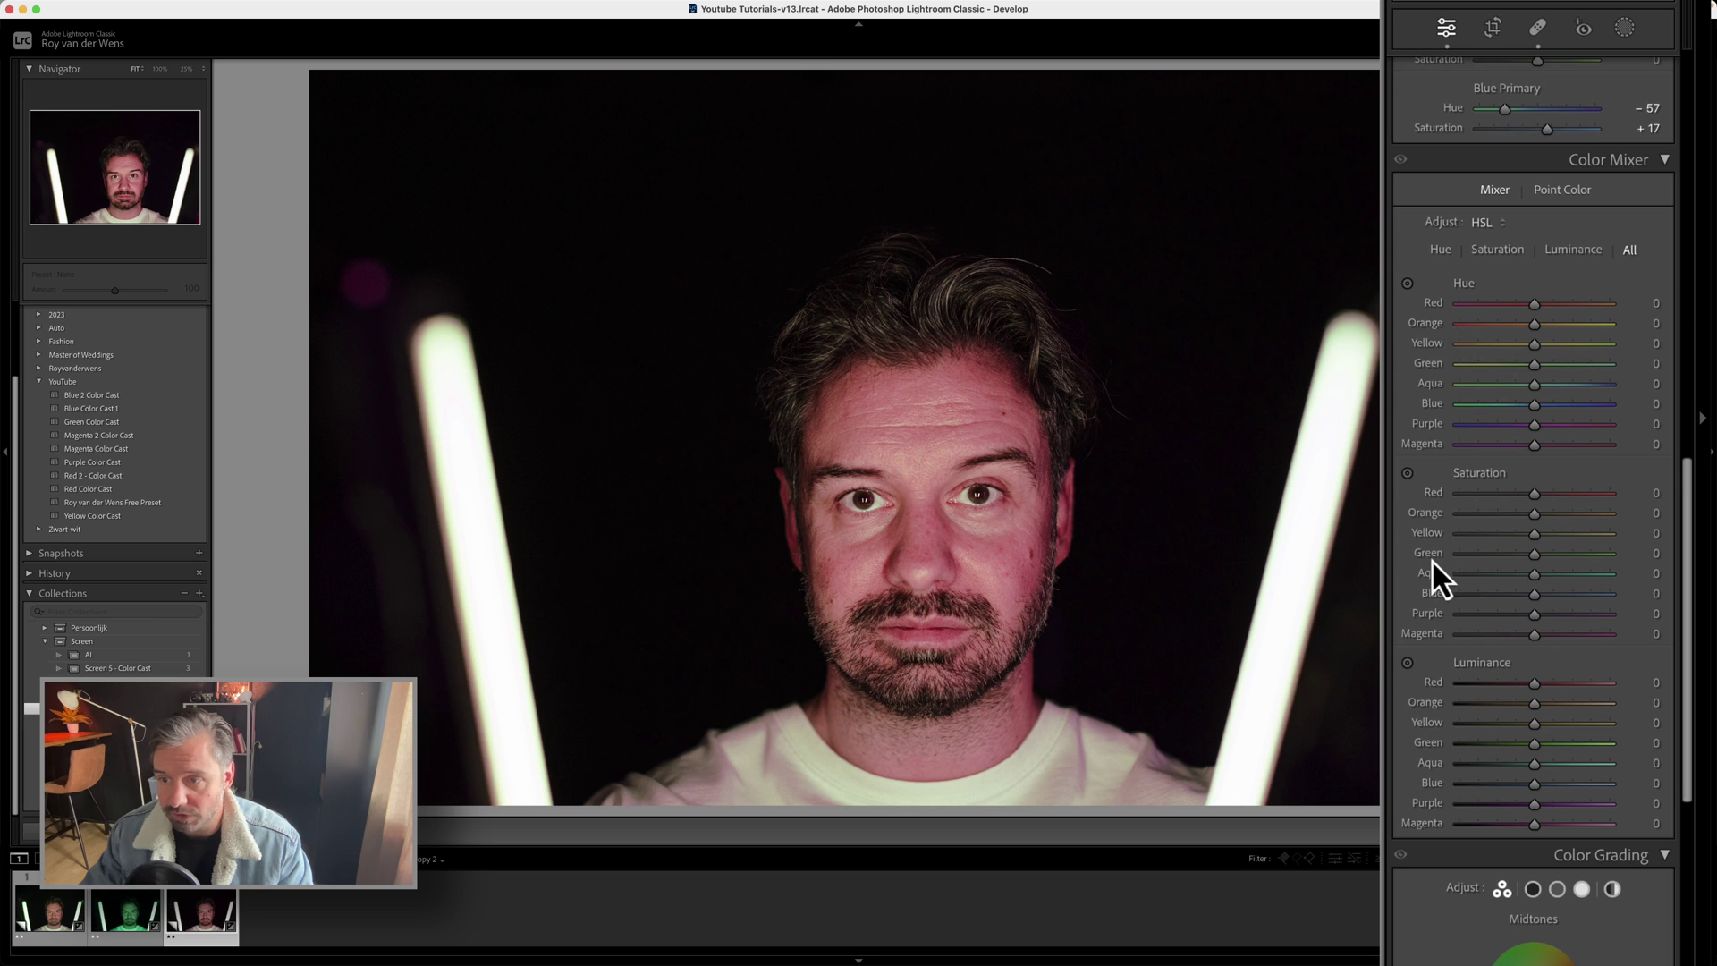
pyautogui.click(1410, 475)
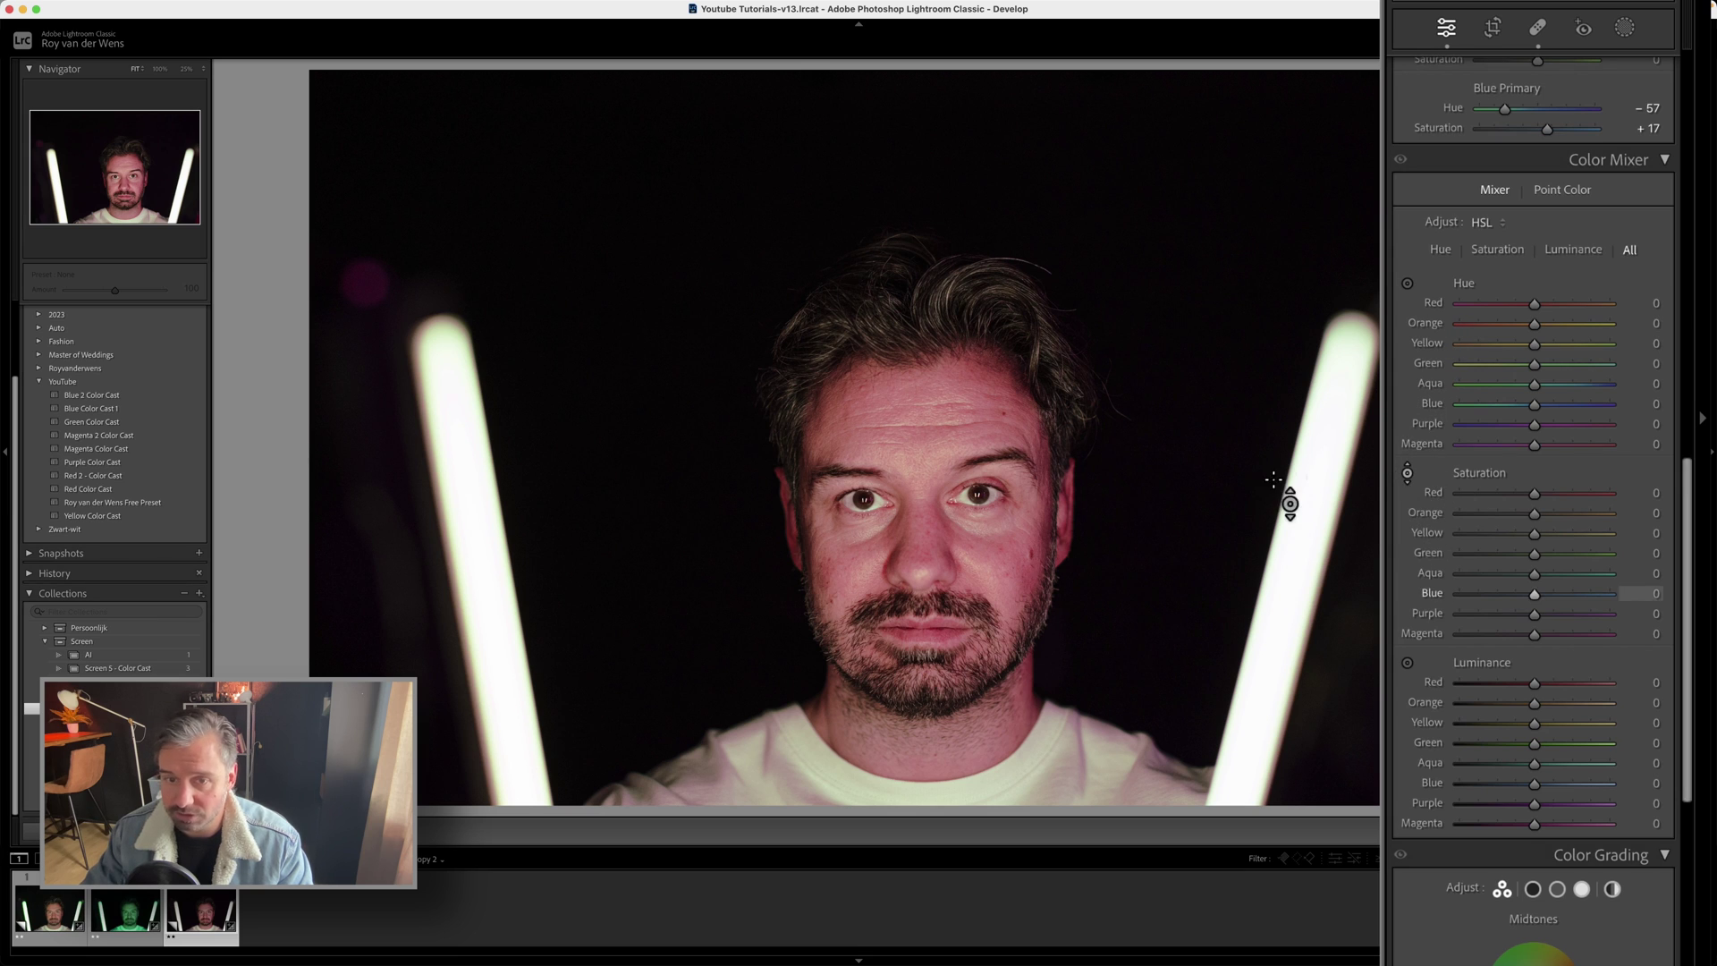
pyautogui.moveTo(1034, 436); pyautogui.dragTo(985, 356)
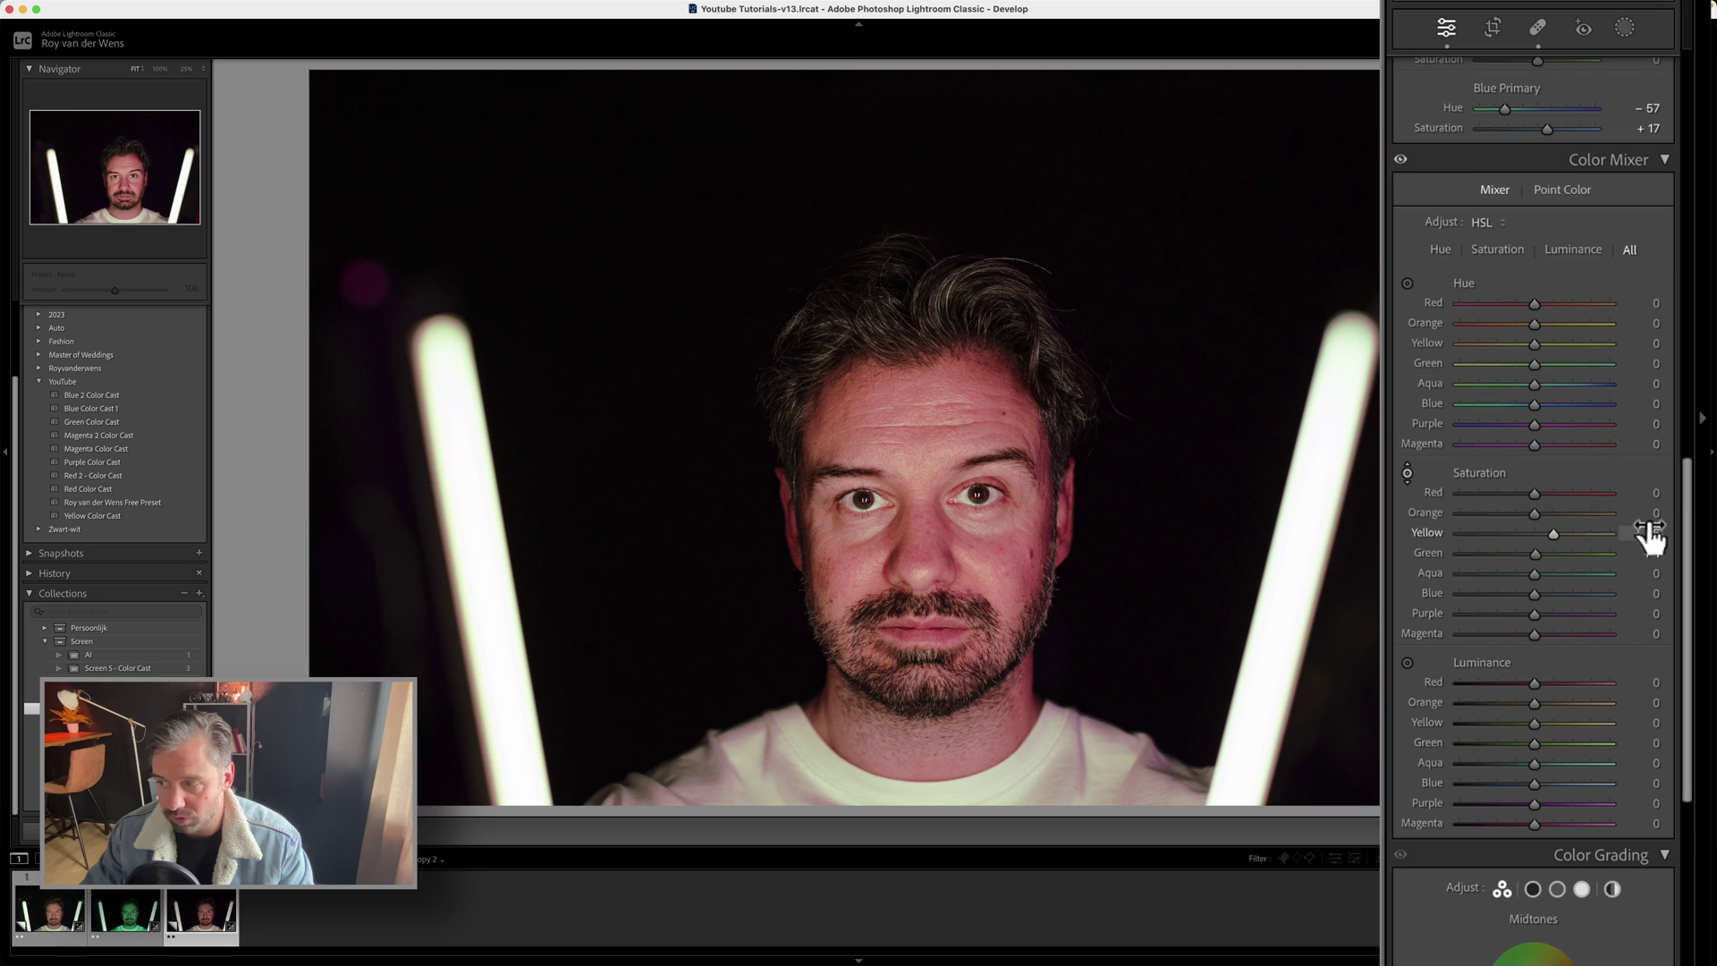
pyautogui.moveTo(1655, 548); pyautogui.dragTo(1659, 548)
# Step: Set Orange saturation to +14 and Yellow saturation to +50
pyautogui.click(1656, 511)
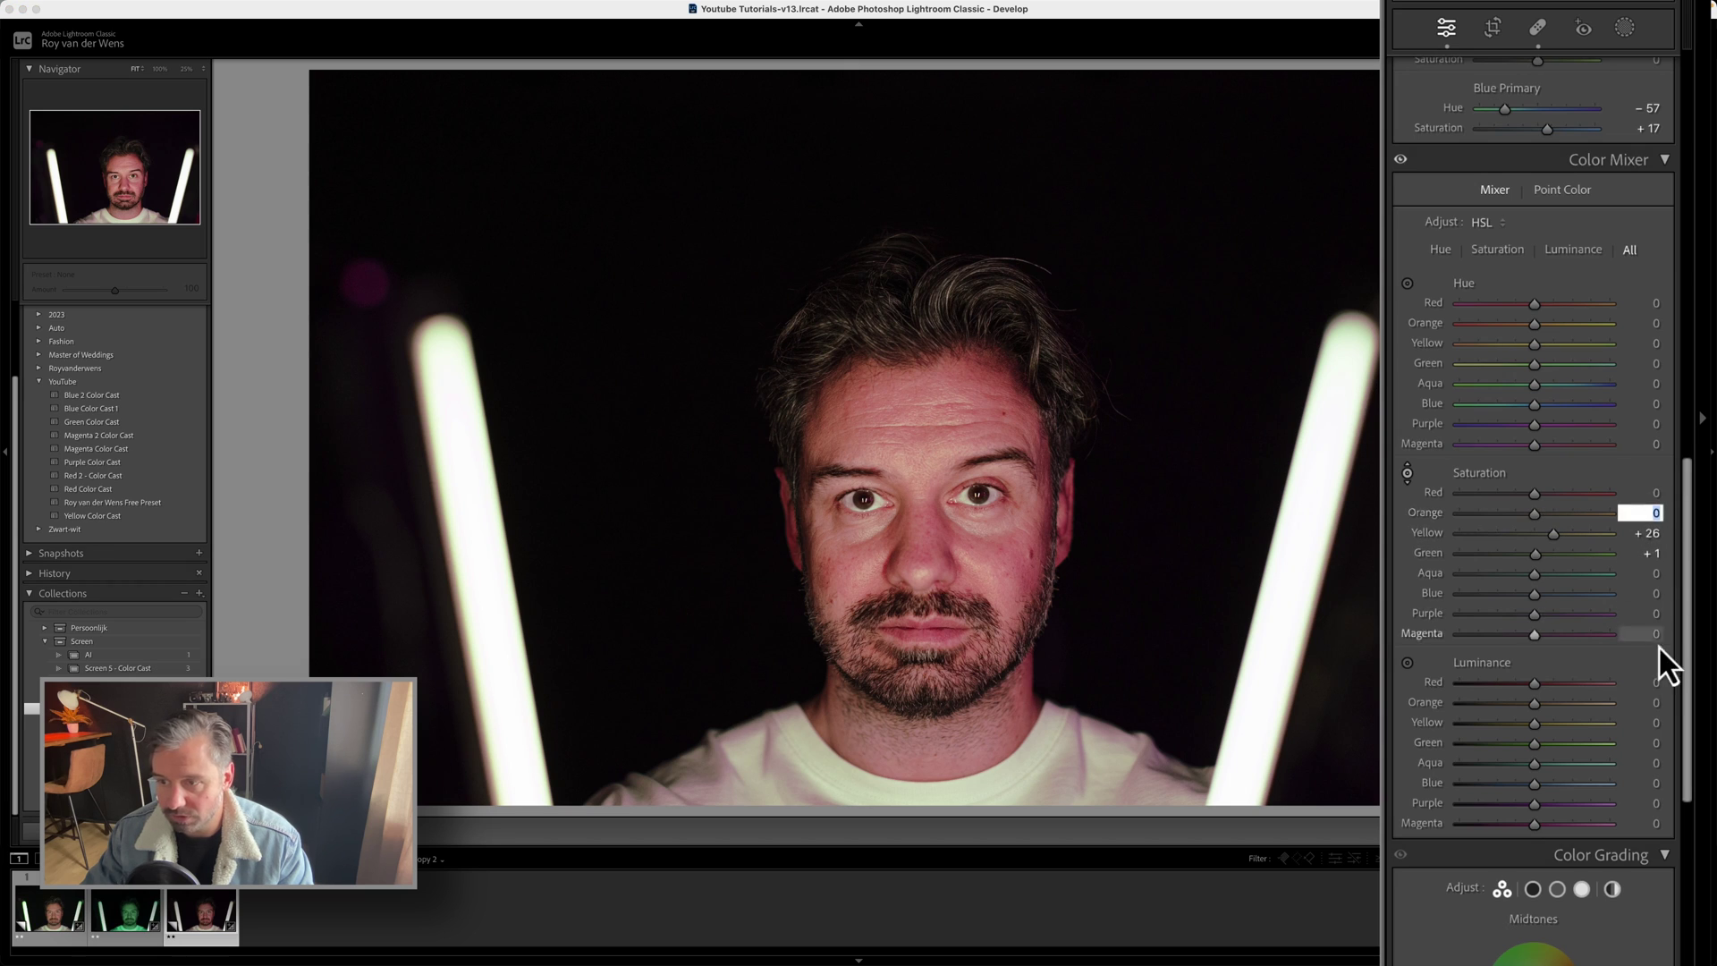
pyautogui.write('14')
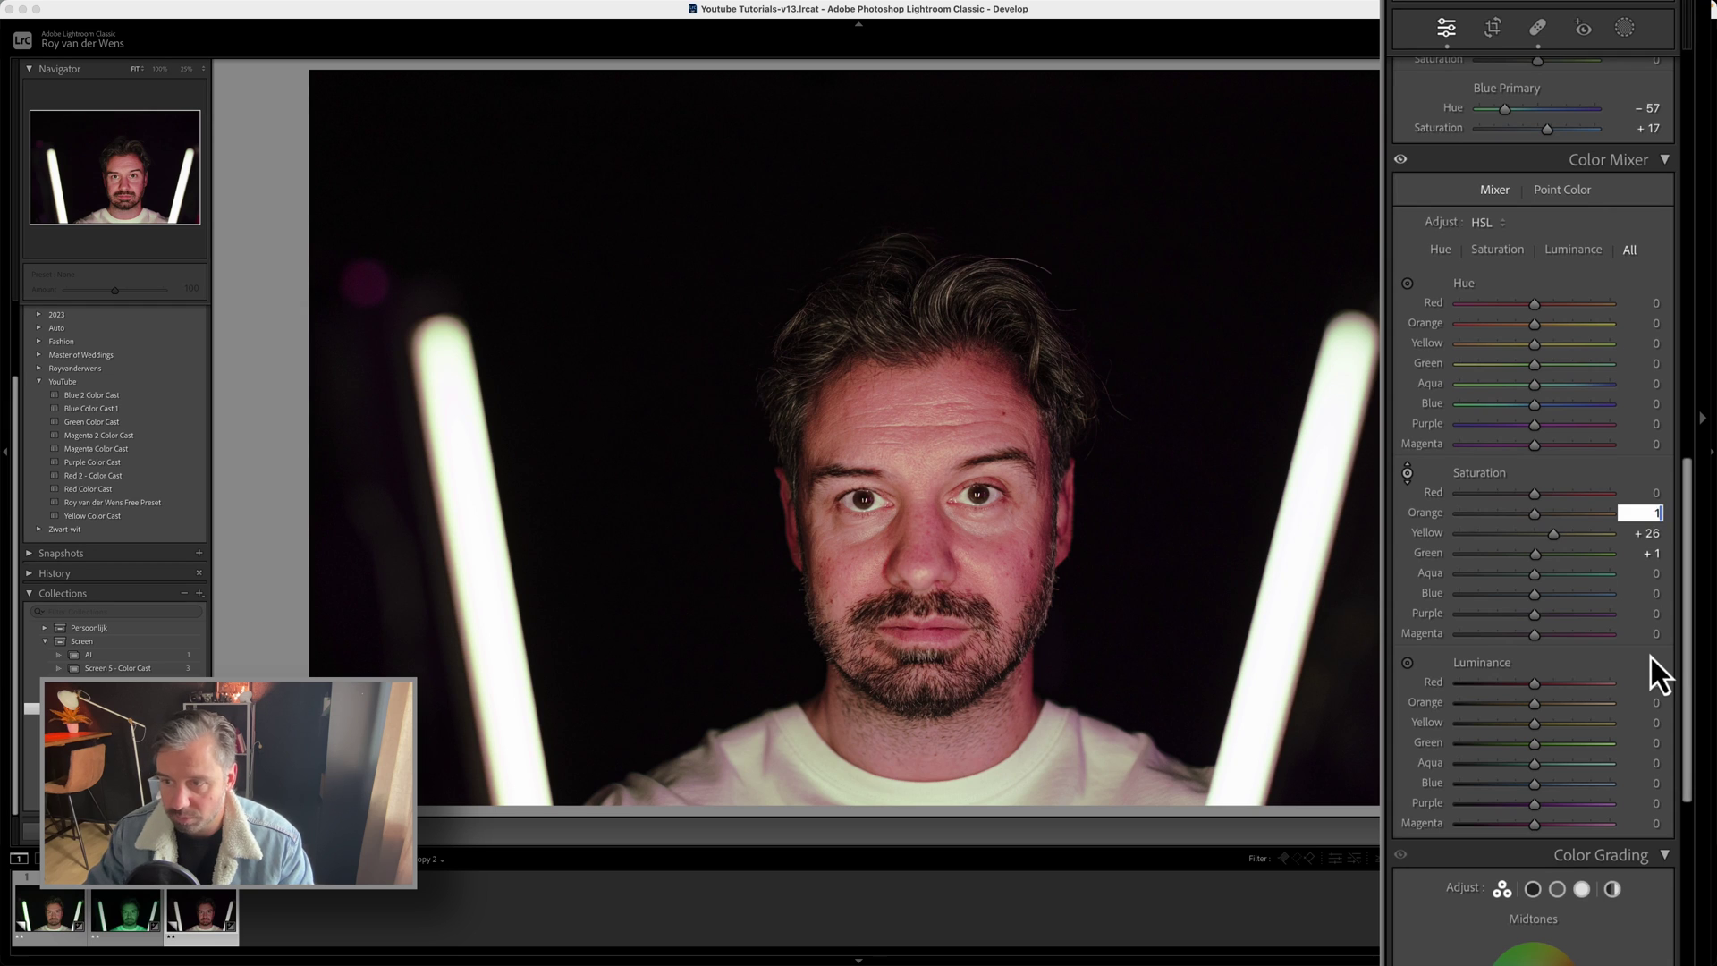
pyautogui.press('Return')
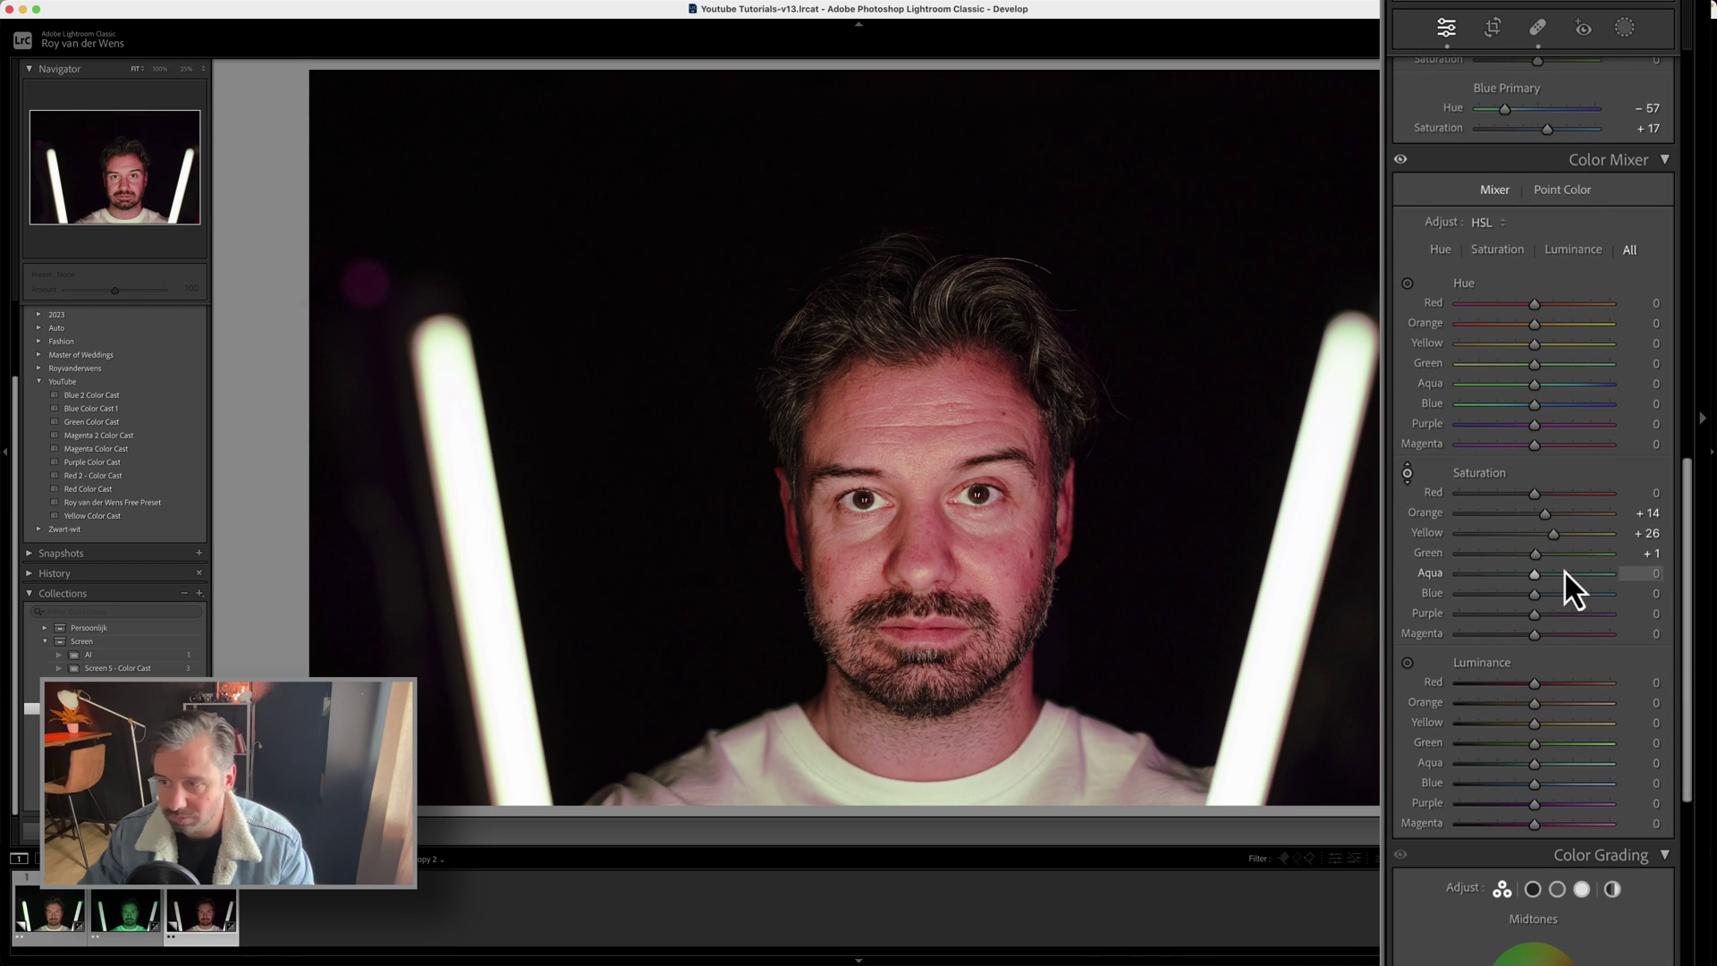
pyautogui.moveTo(1555, 535); pyautogui.dragTo(1571, 534)
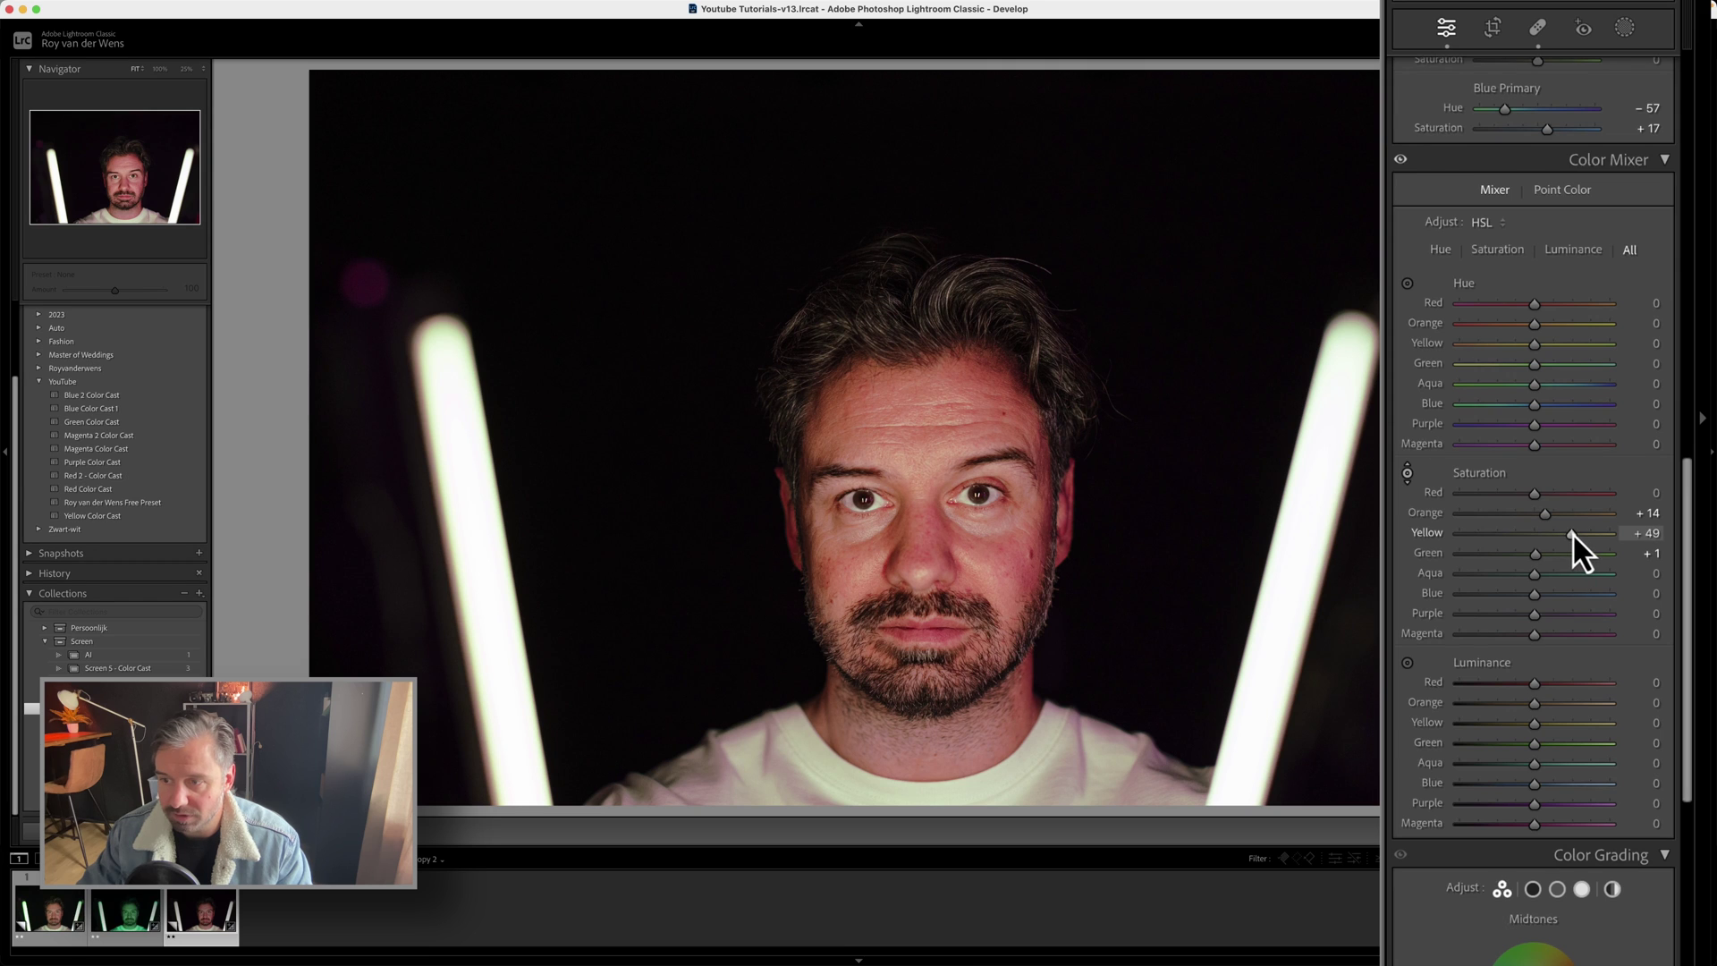
pyautogui.moveTo(1572, 533); pyautogui.dragTo(1574, 533)
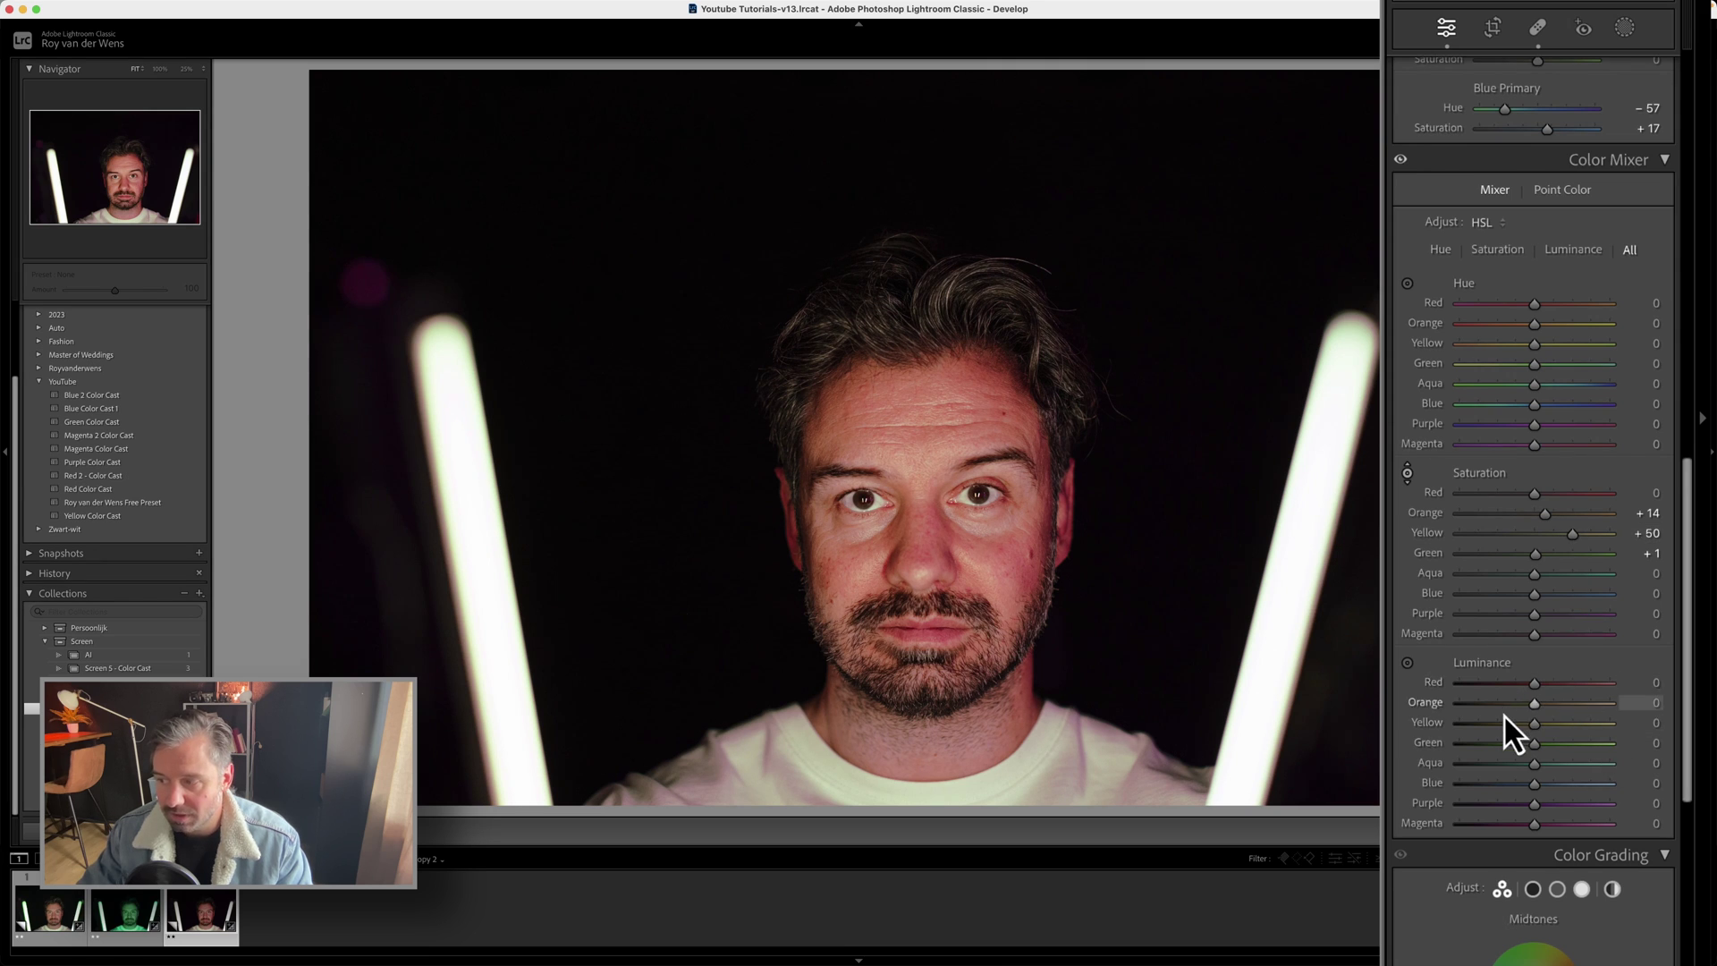
pyautogui.scroll(-3, 1504, 714)
# Step: Darken skin luminance via the forehead sample, ending at Orange −8 and Yellow −20
pyautogui.click(1406, 545)
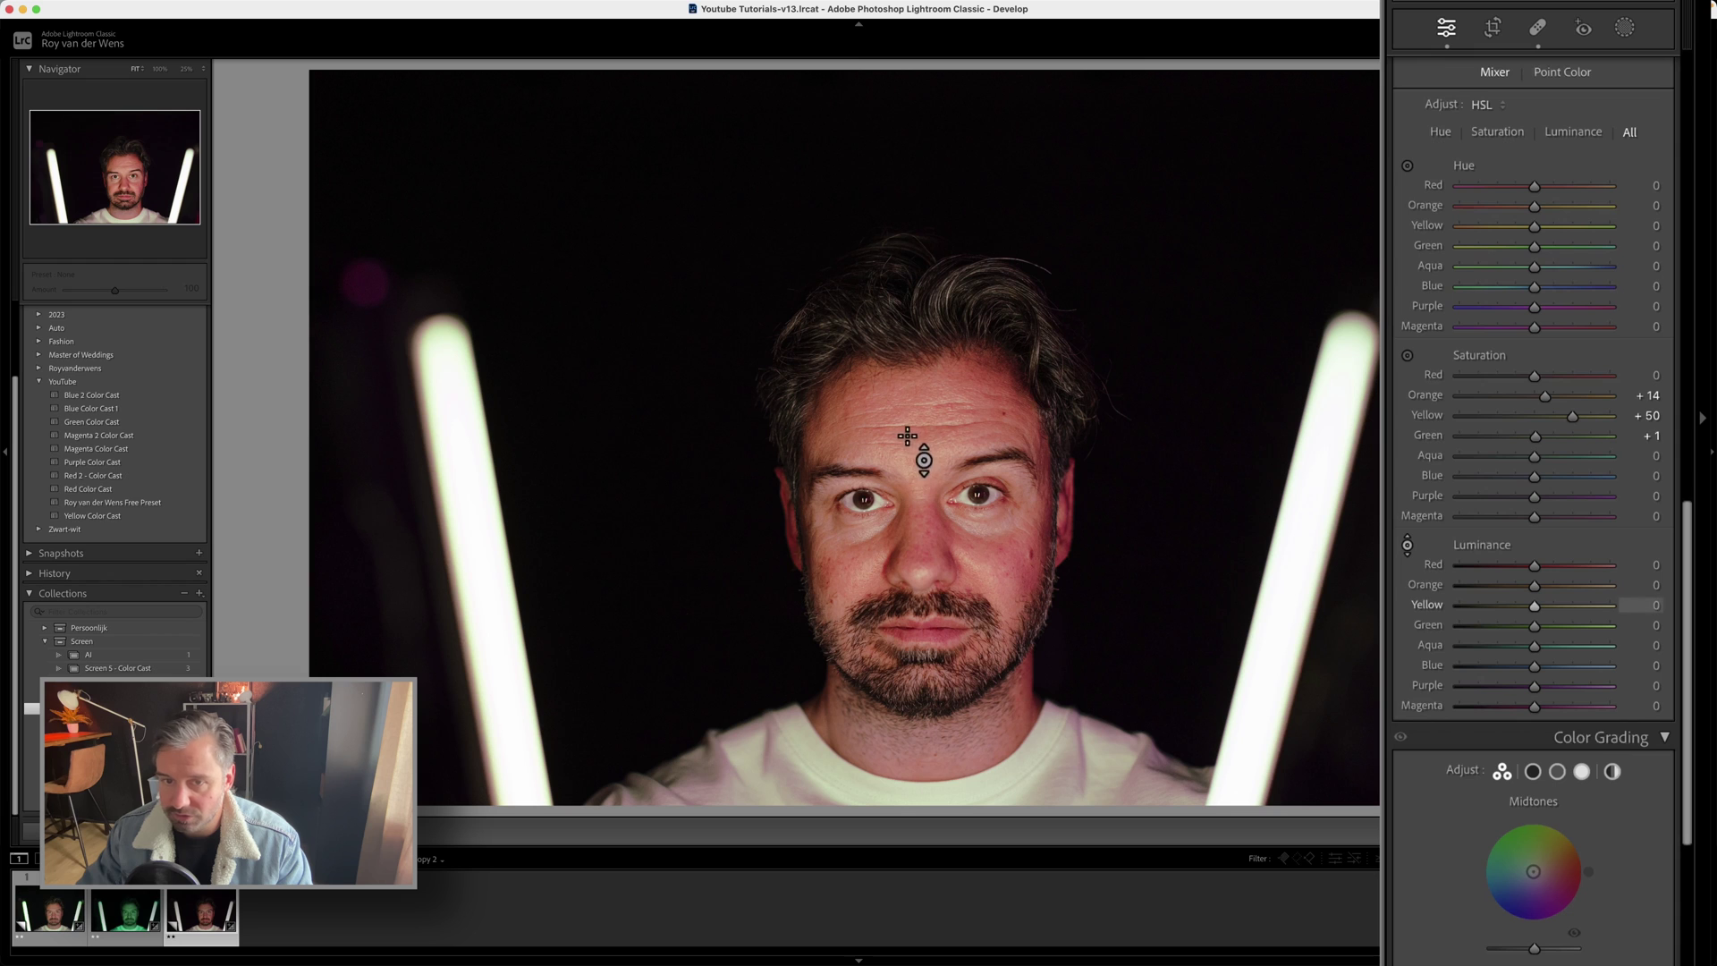
pyautogui.moveTo(972, 412)
pyautogui.mouseDown()
pyautogui.moveTo(973, 394)
pyautogui.moveTo(974, 456)
pyautogui.moveTo(980, 405)
pyautogui.mouseUp()
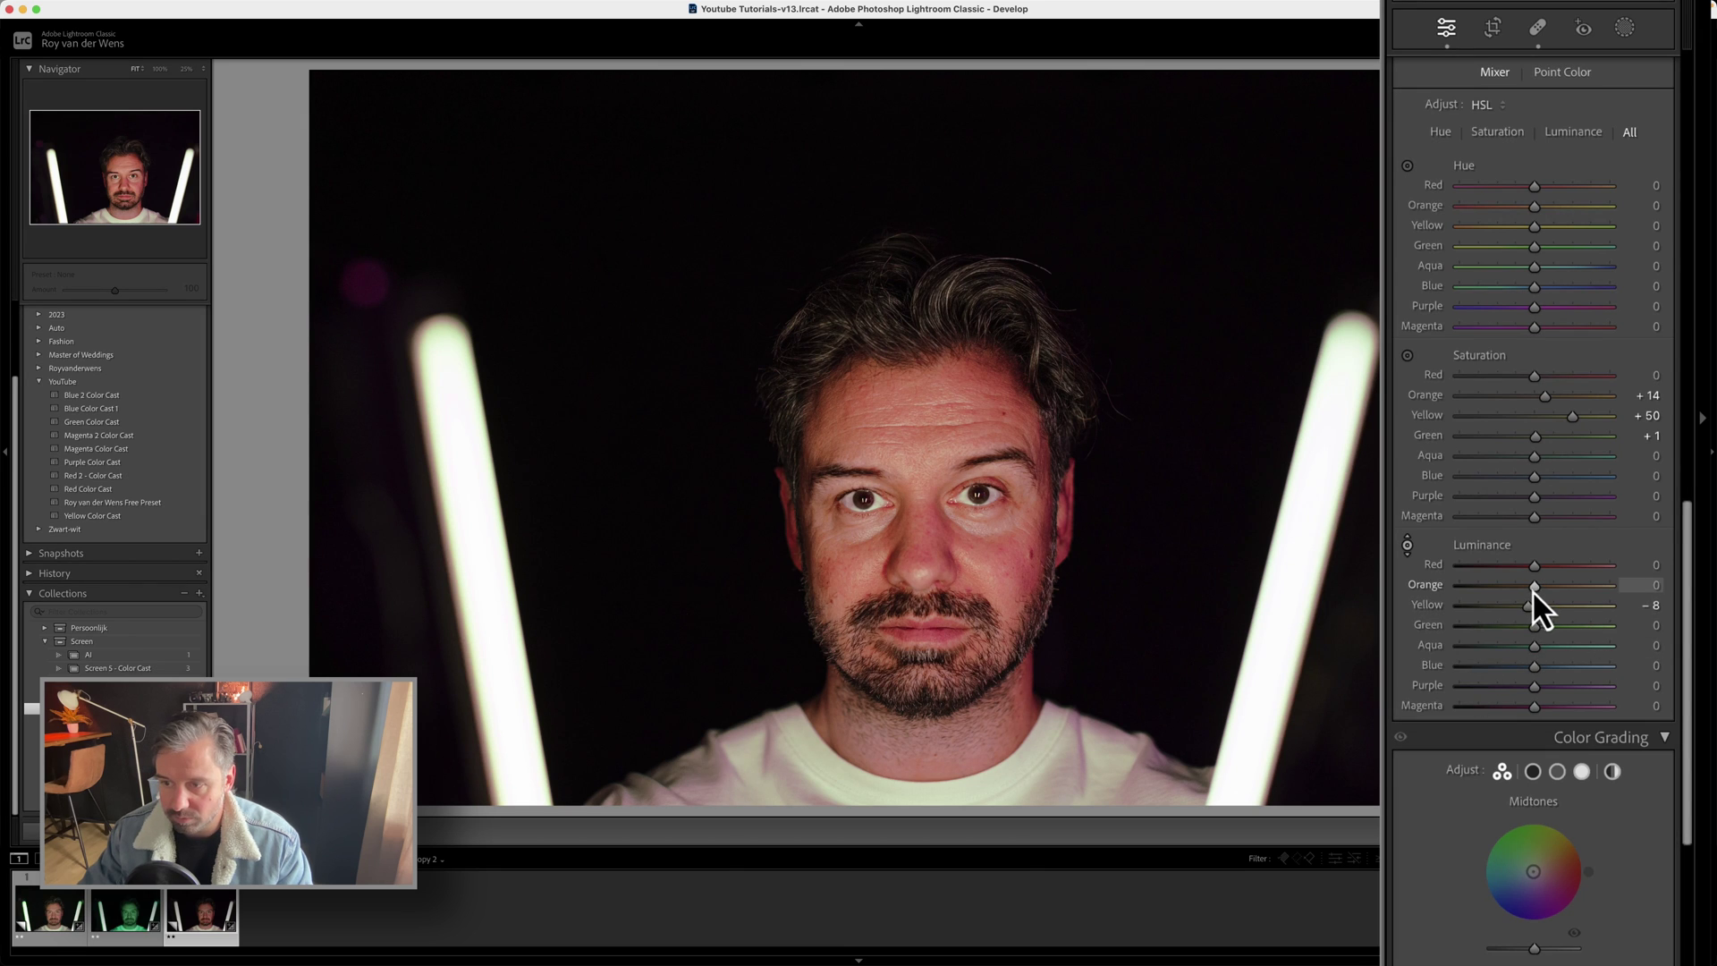
pyautogui.moveTo(1529, 591); pyautogui.dragTo(1516, 608)
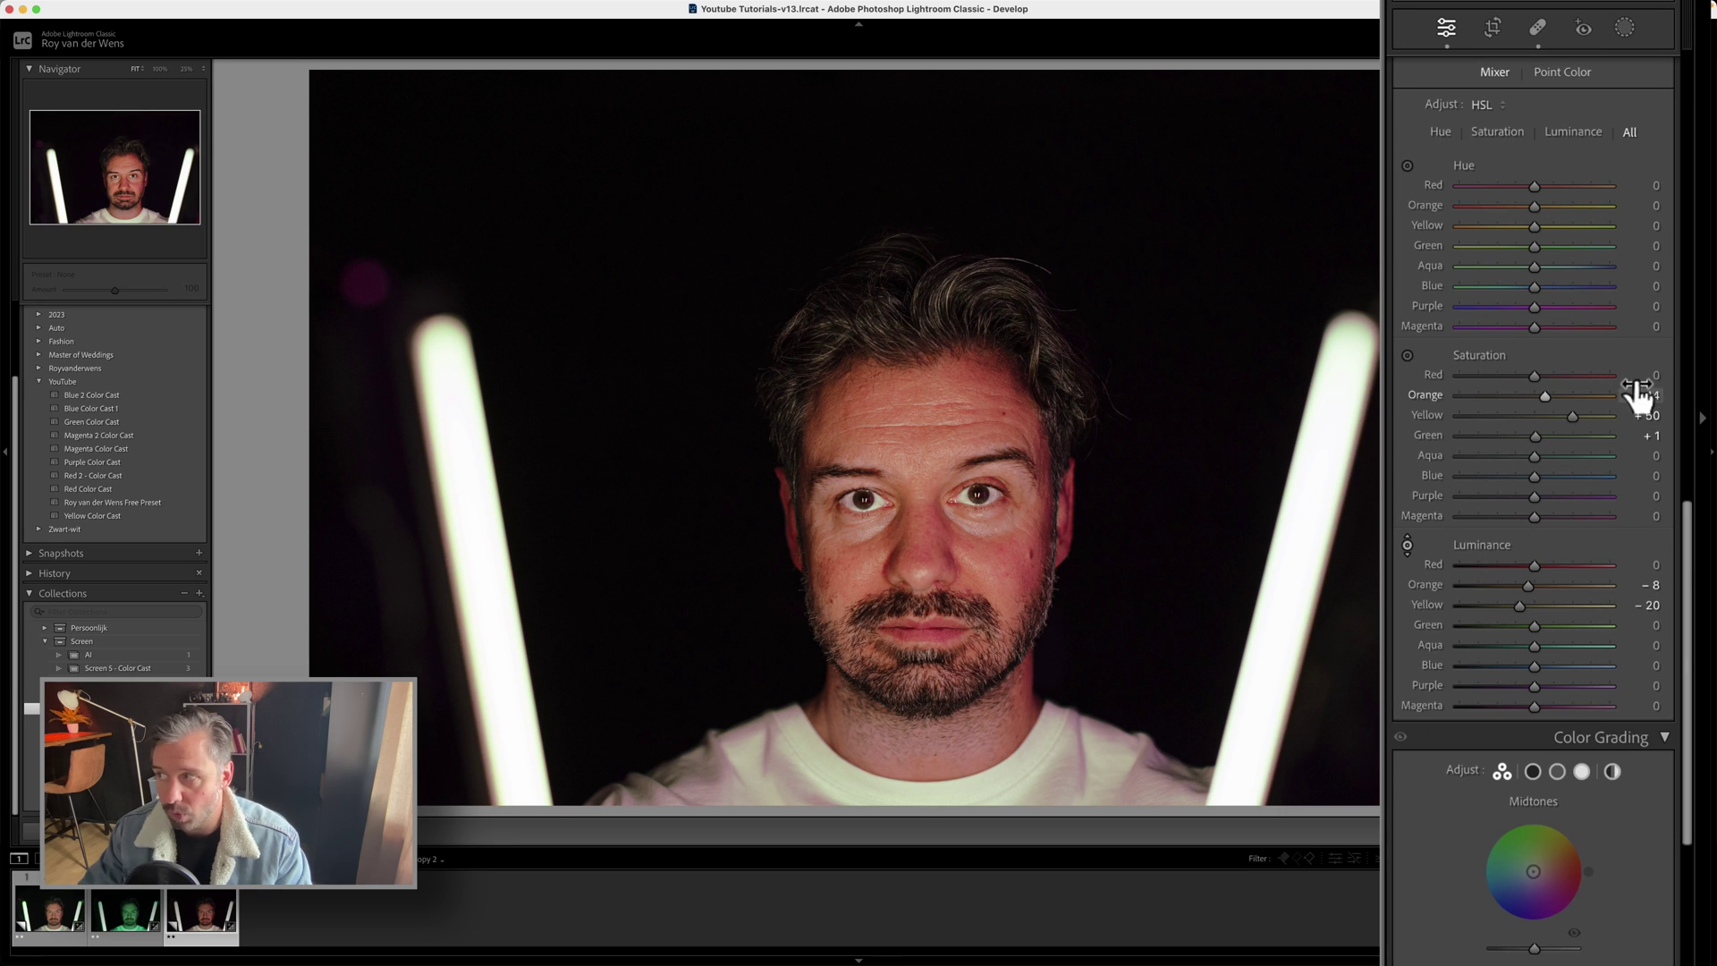
# Step: Collapse Color Grading and raise Contrast in the Basic panel to +21
pyautogui.scroll(-3, 1486, 586)
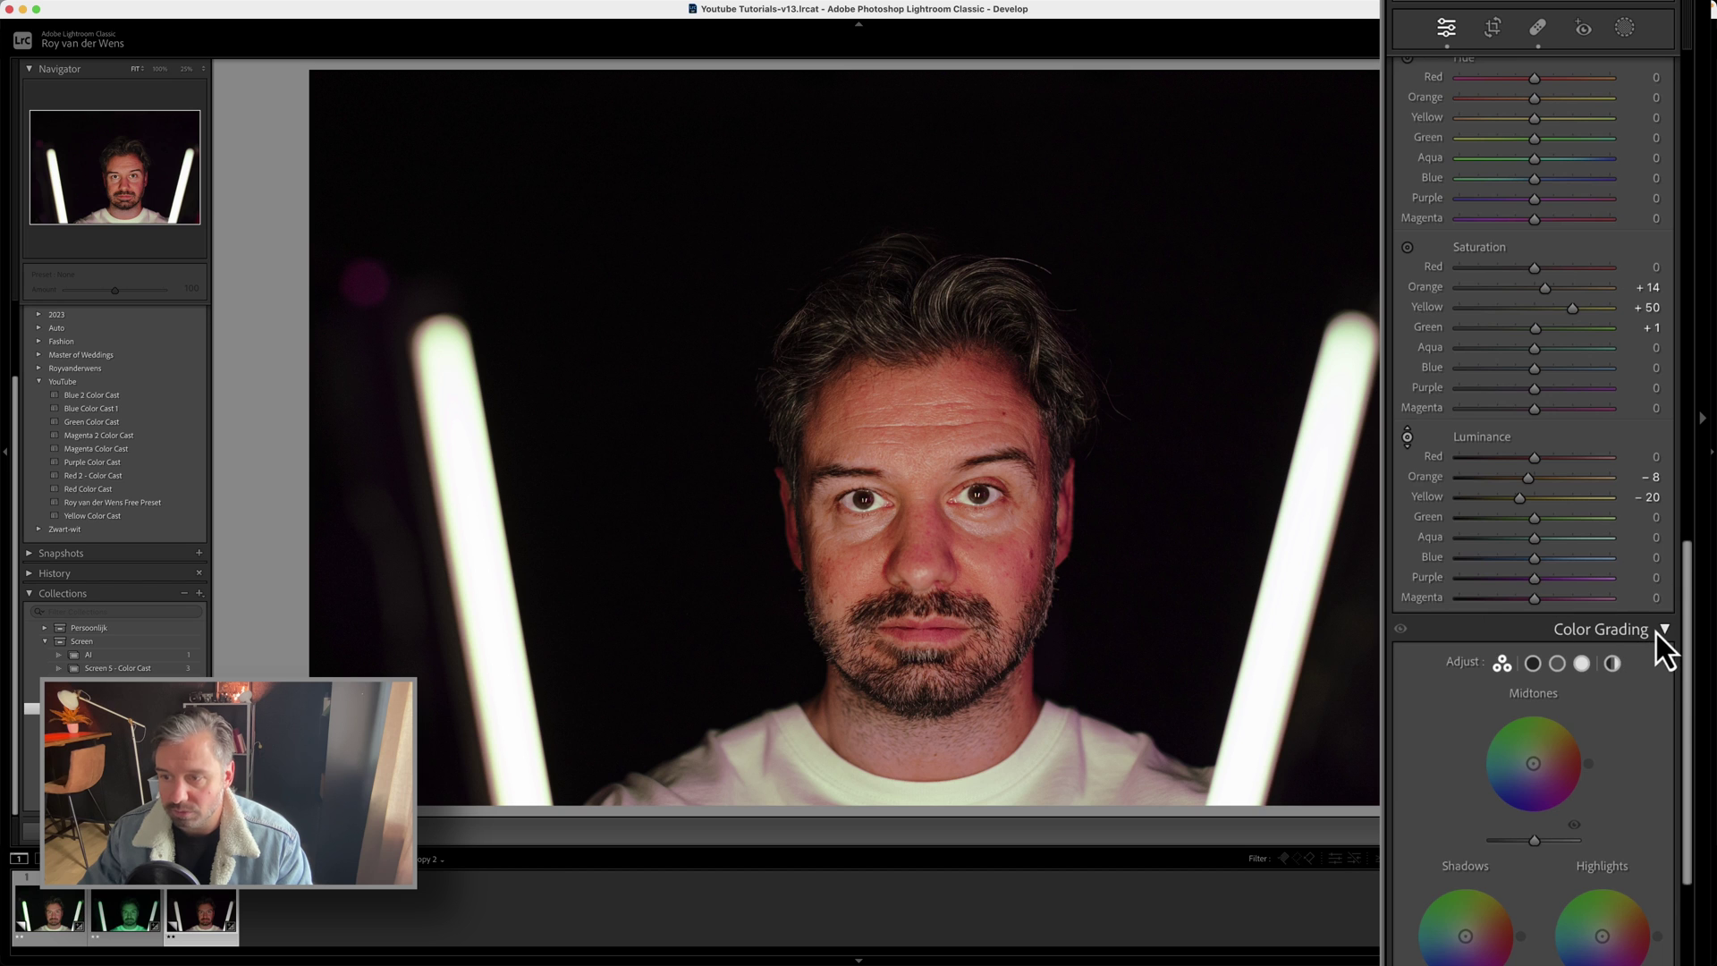
pyautogui.click(1656, 632)
pyautogui.scroll(6, 1559, 625)
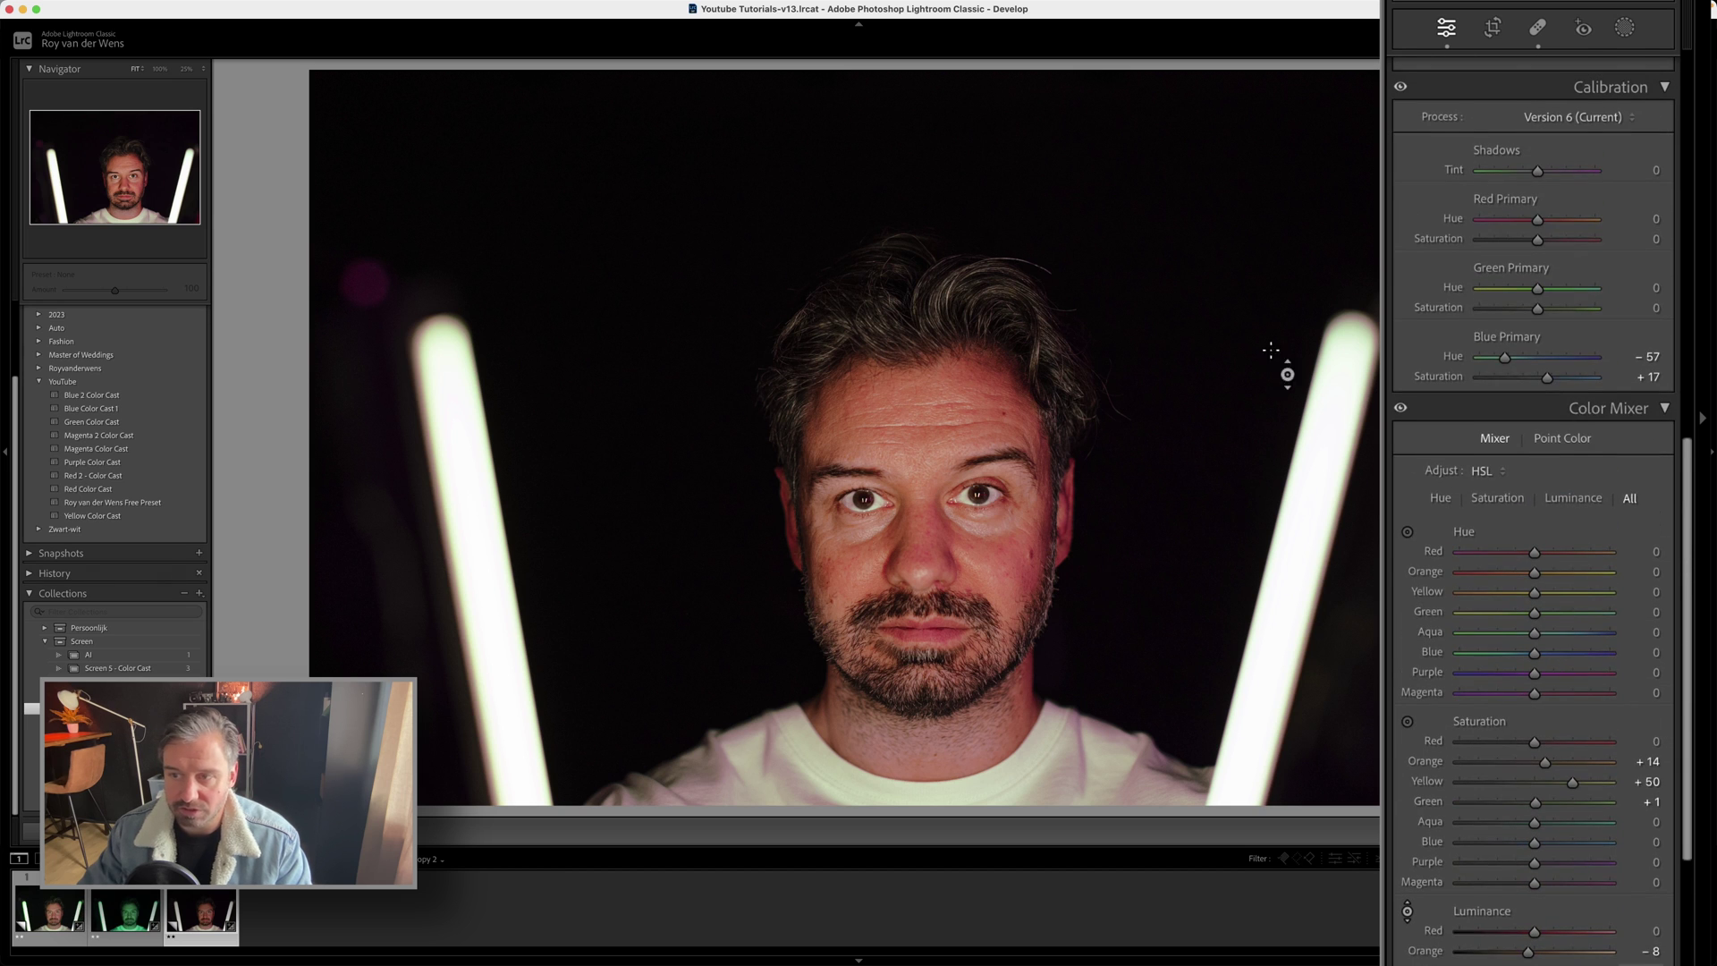
pyautogui.scroll(5, 1565, 438)
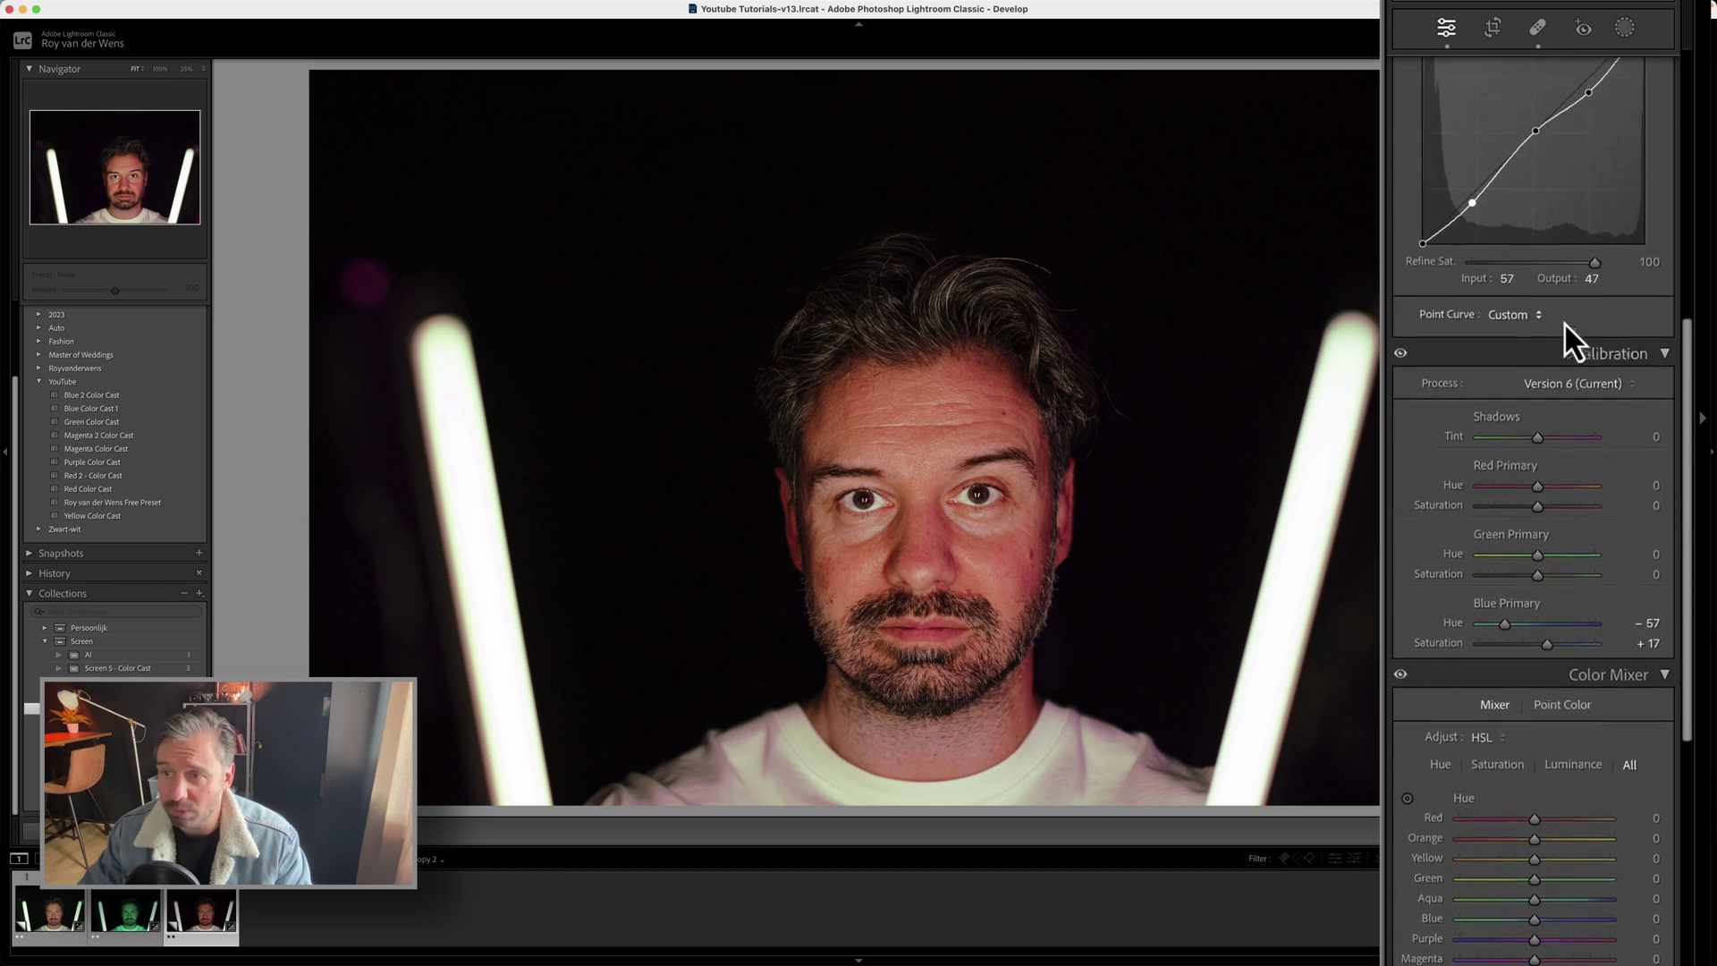
pyautogui.scroll(6, 1565, 322)
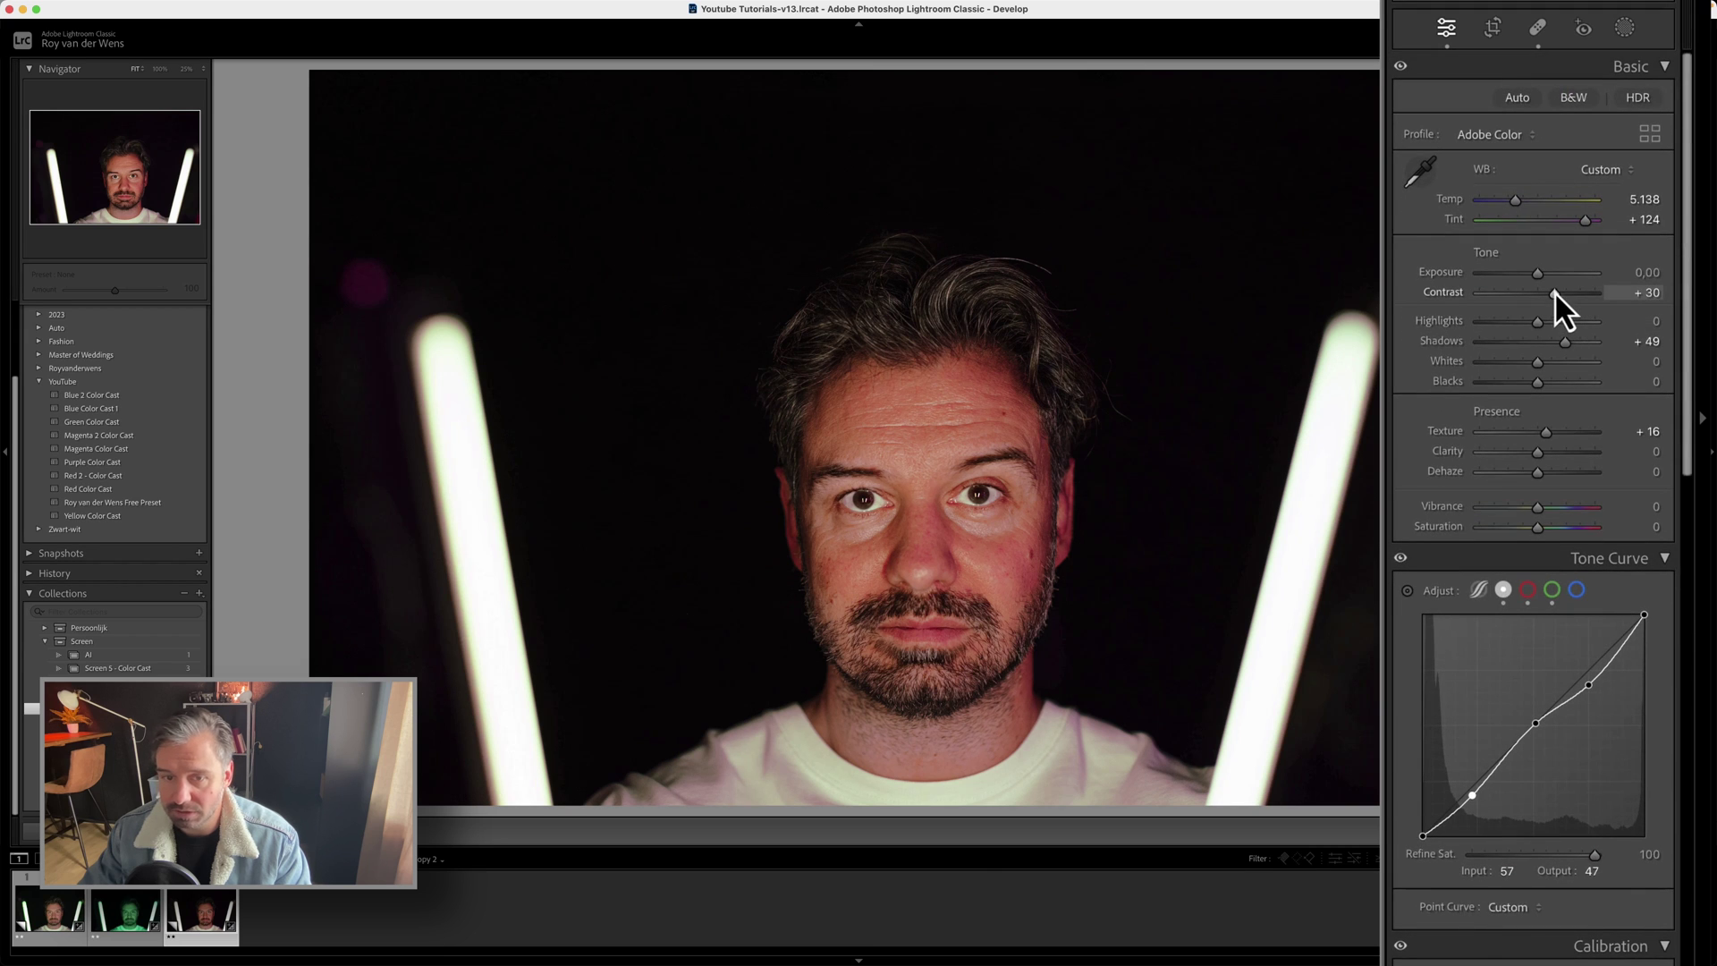
pyautogui.moveTo(1542, 290); pyautogui.dragTo(1549, 290)
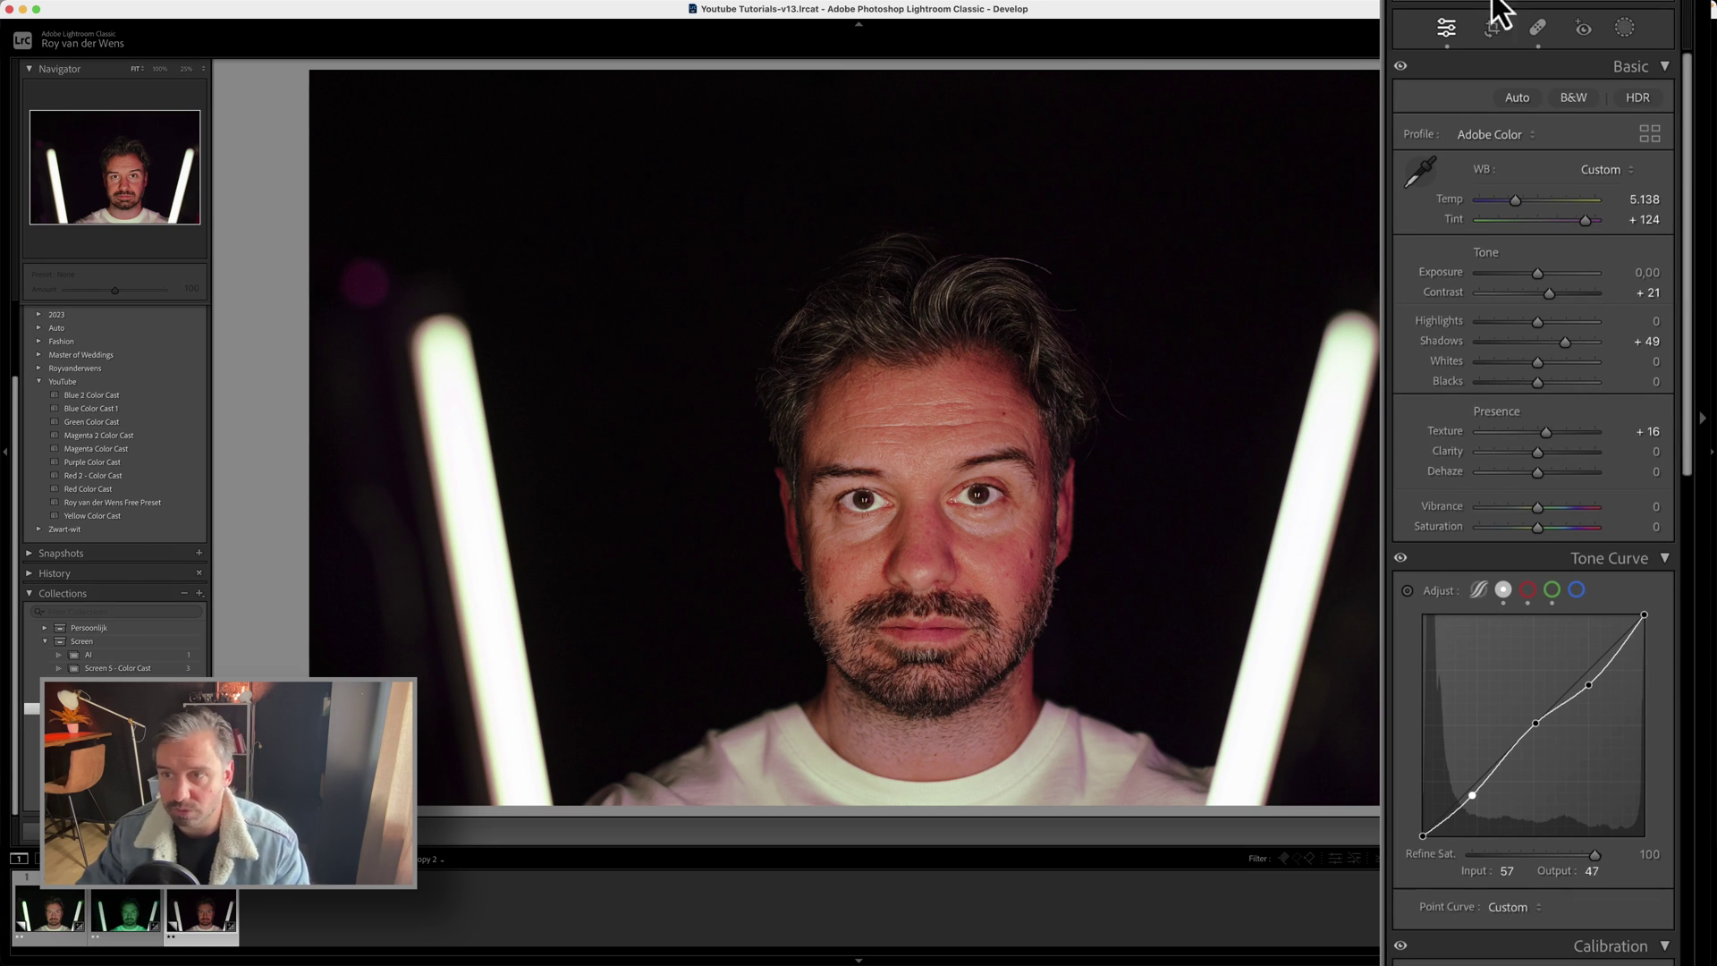
pyautogui.click(1625, 28)
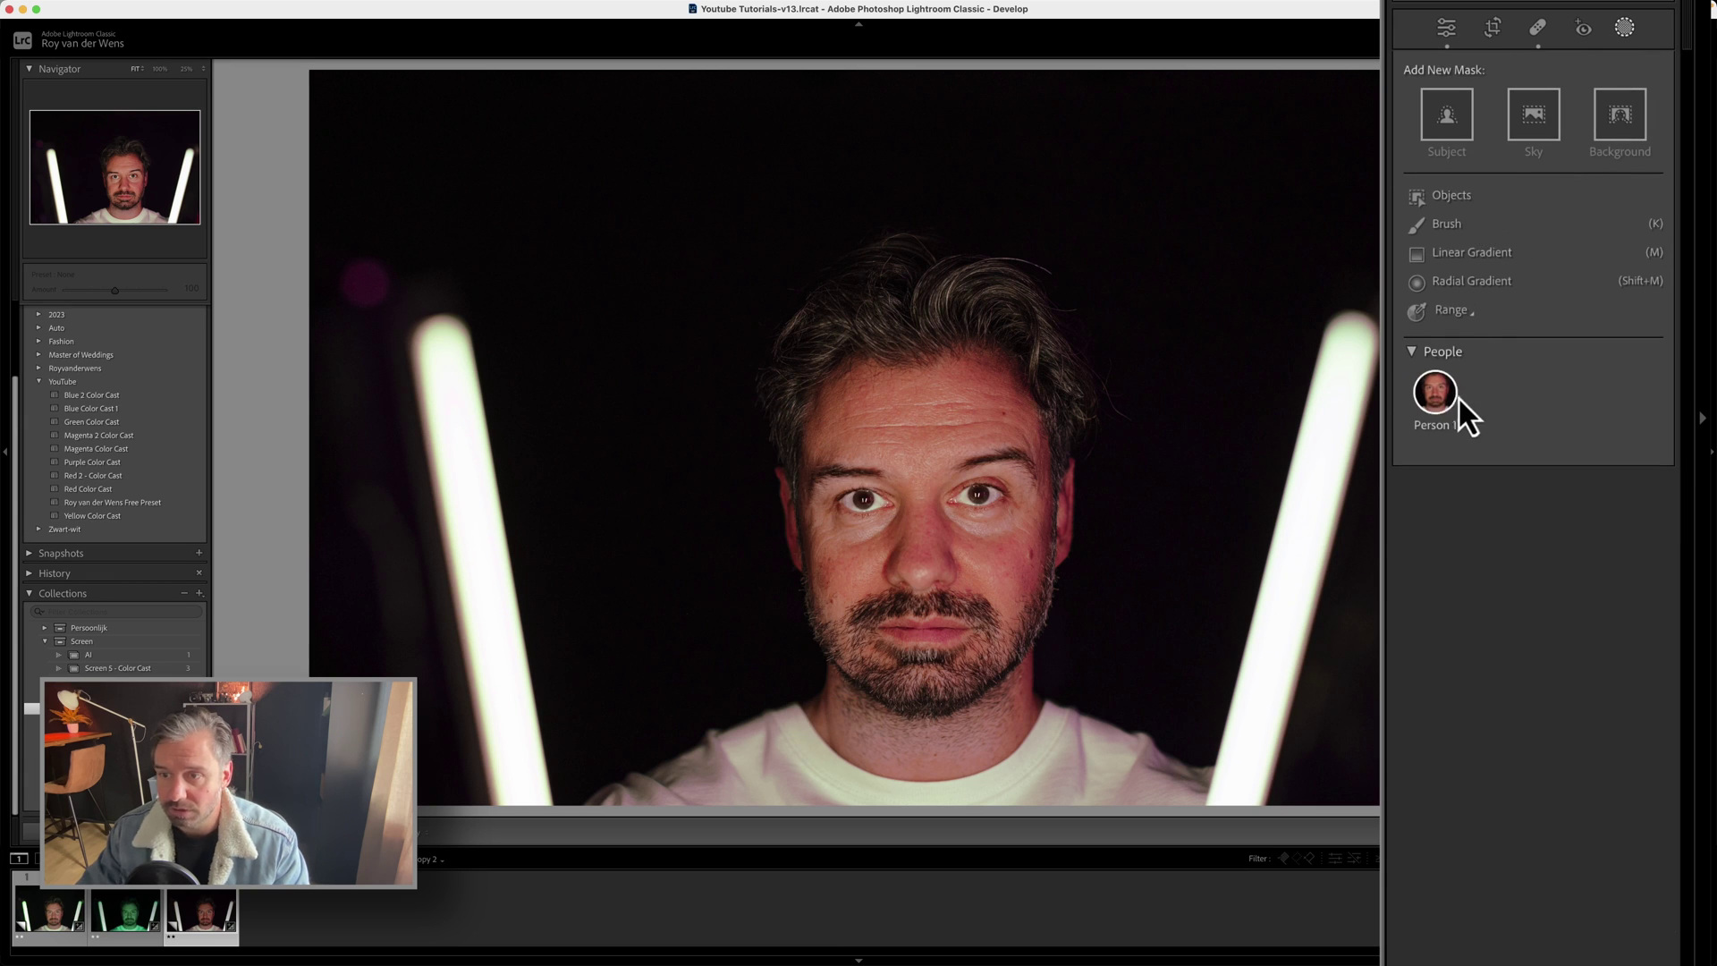
# Step: Undo the last contrast edit, then create a Subject mask and invert it to cover the background
pyautogui.click(1453, 196)
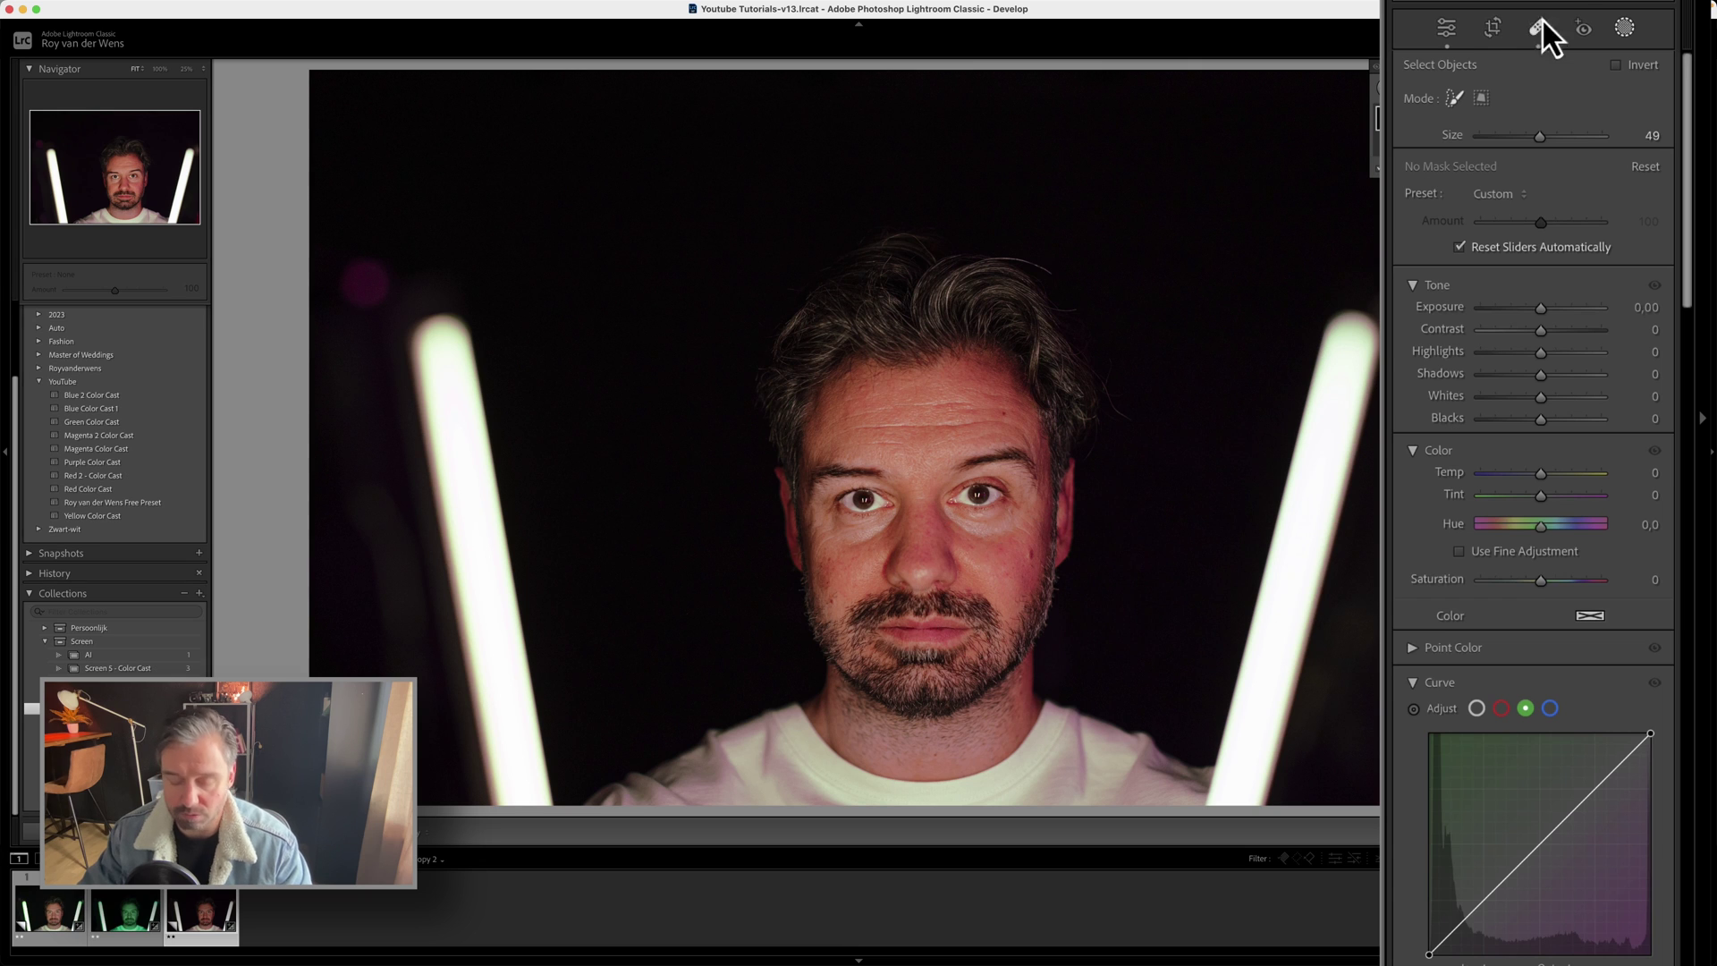
pyautogui.press('super+z')
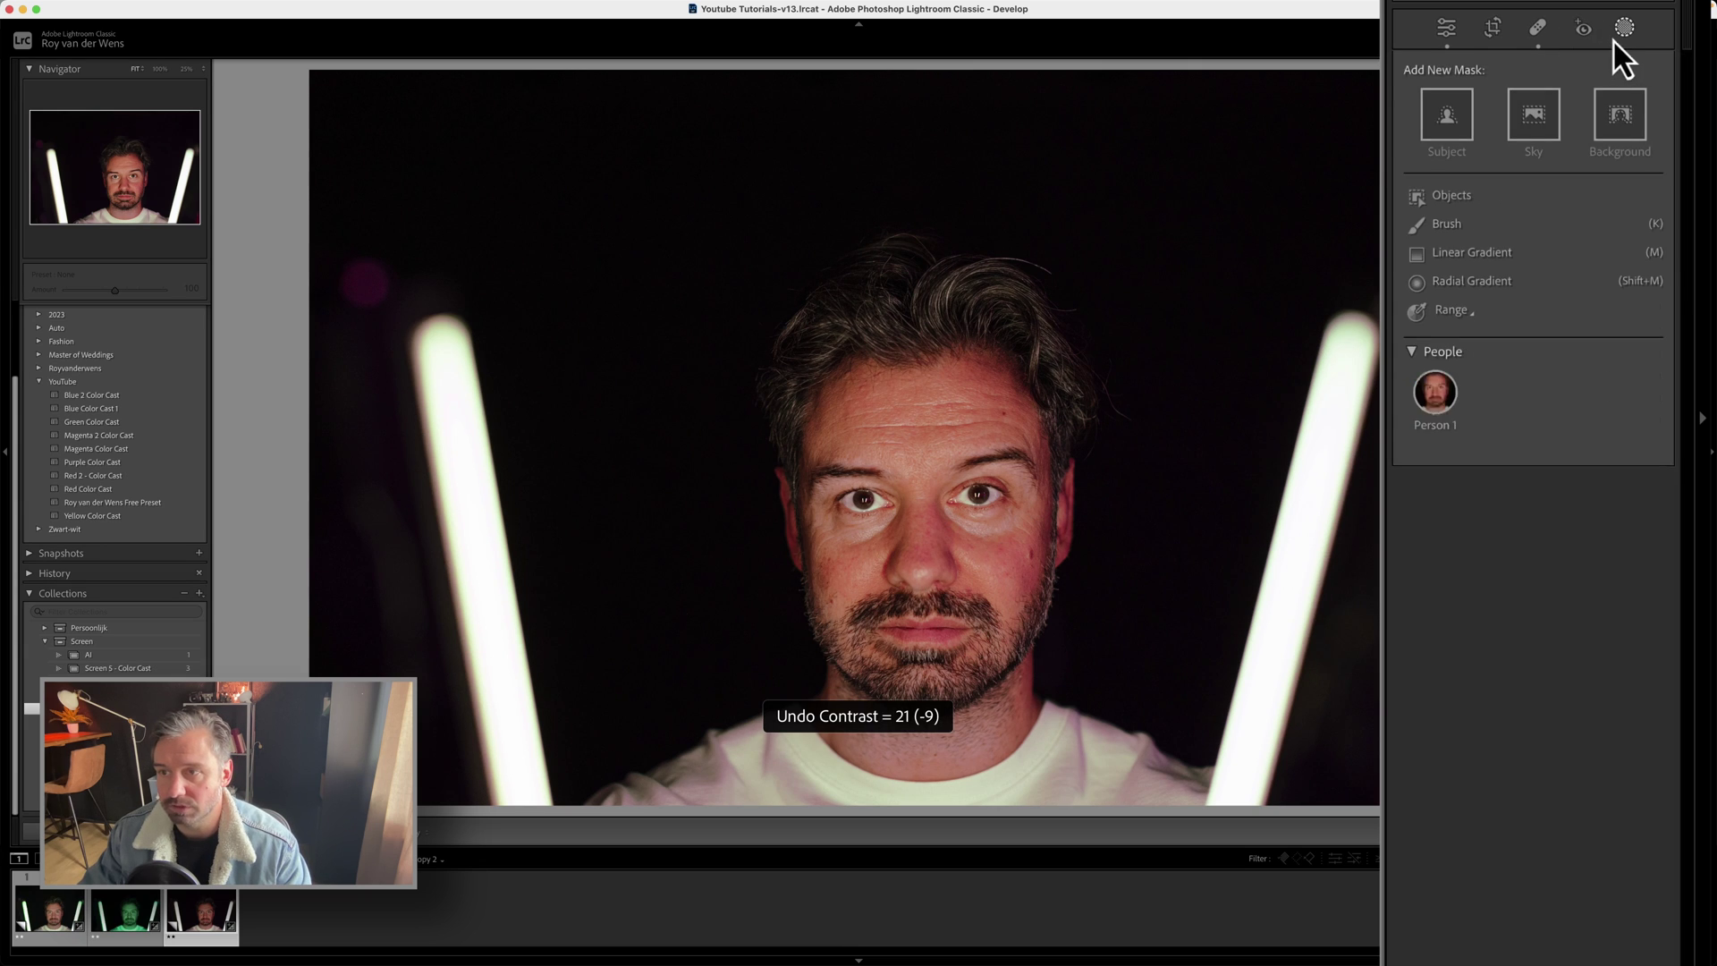
pyautogui.click(1446, 114)
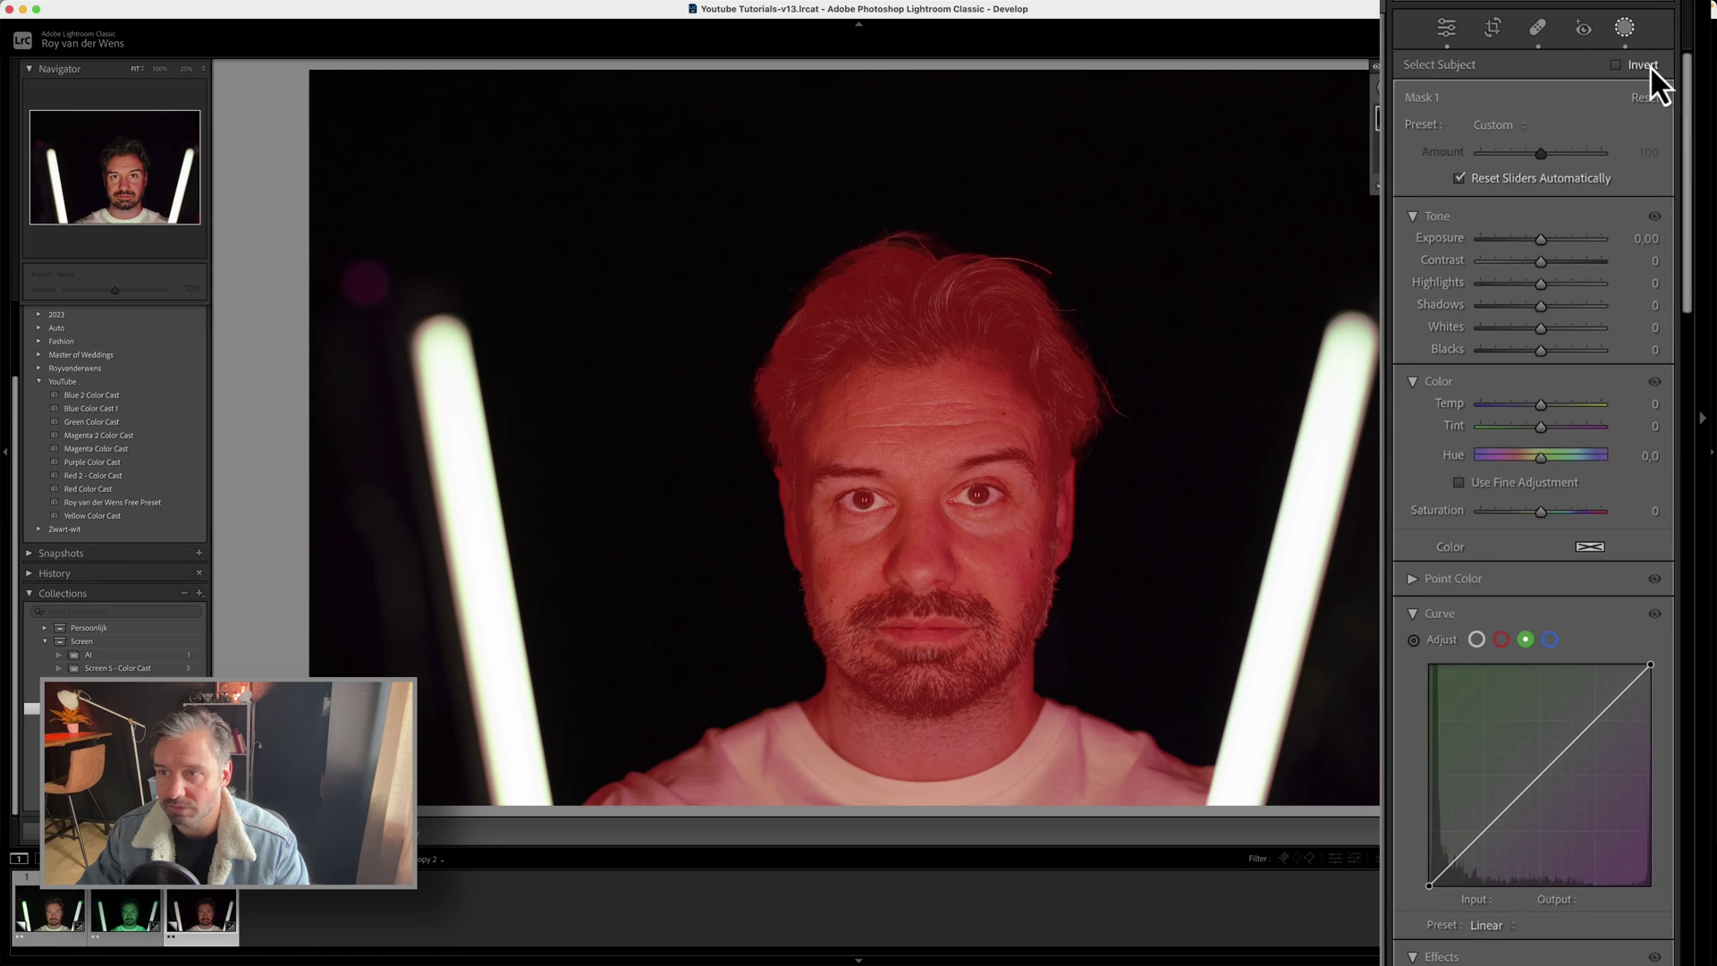
pyautogui.click(1616, 65)
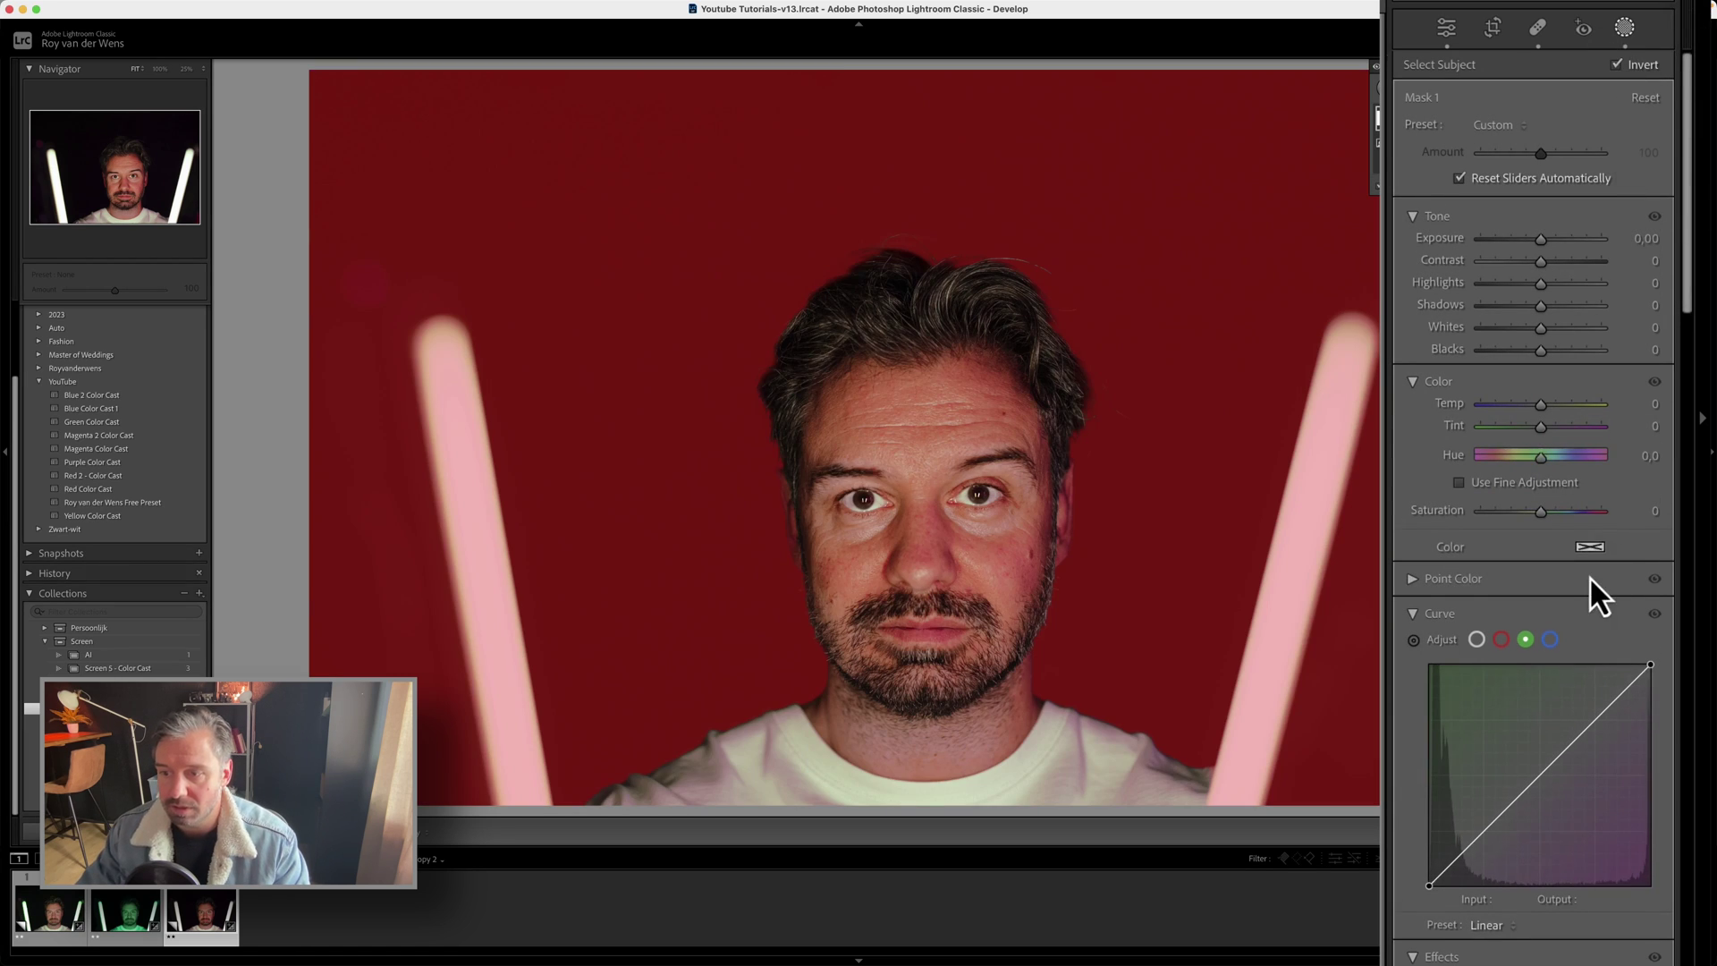
# Step: Lift the background mask's green curve top point to 153→255 so the light tubes glow green
pyautogui.scroll(-5, 1590, 576)
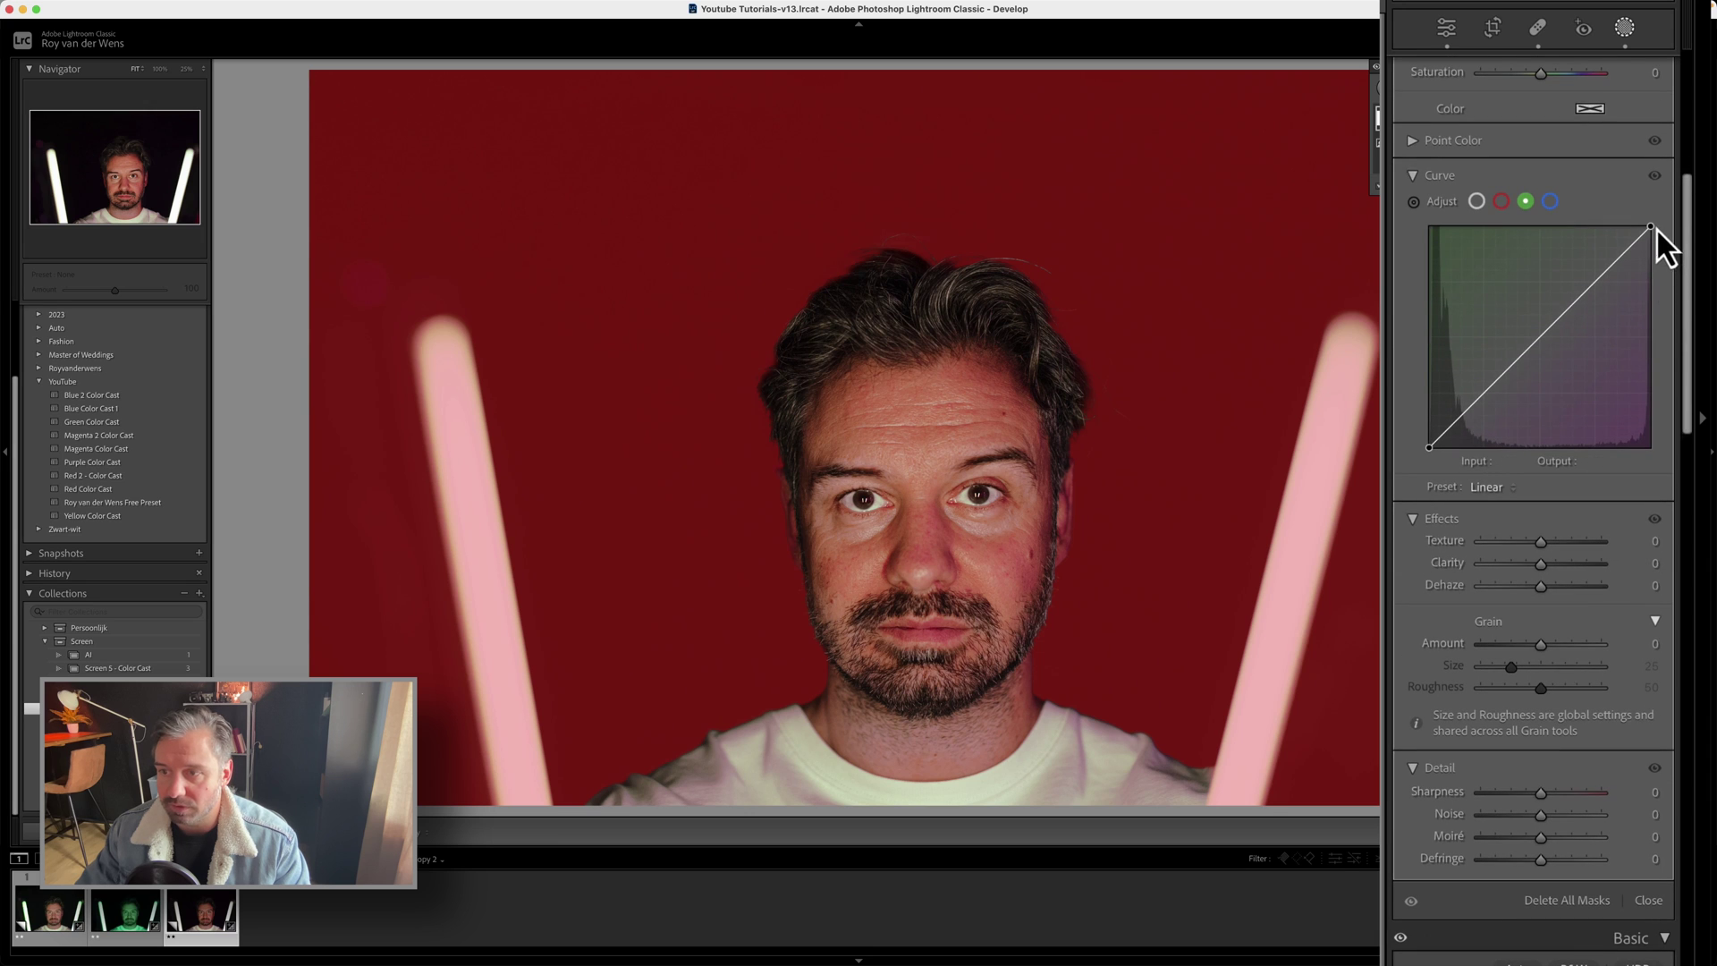
pyautogui.moveTo(1652, 226); pyautogui.dragTo(1561, 211)
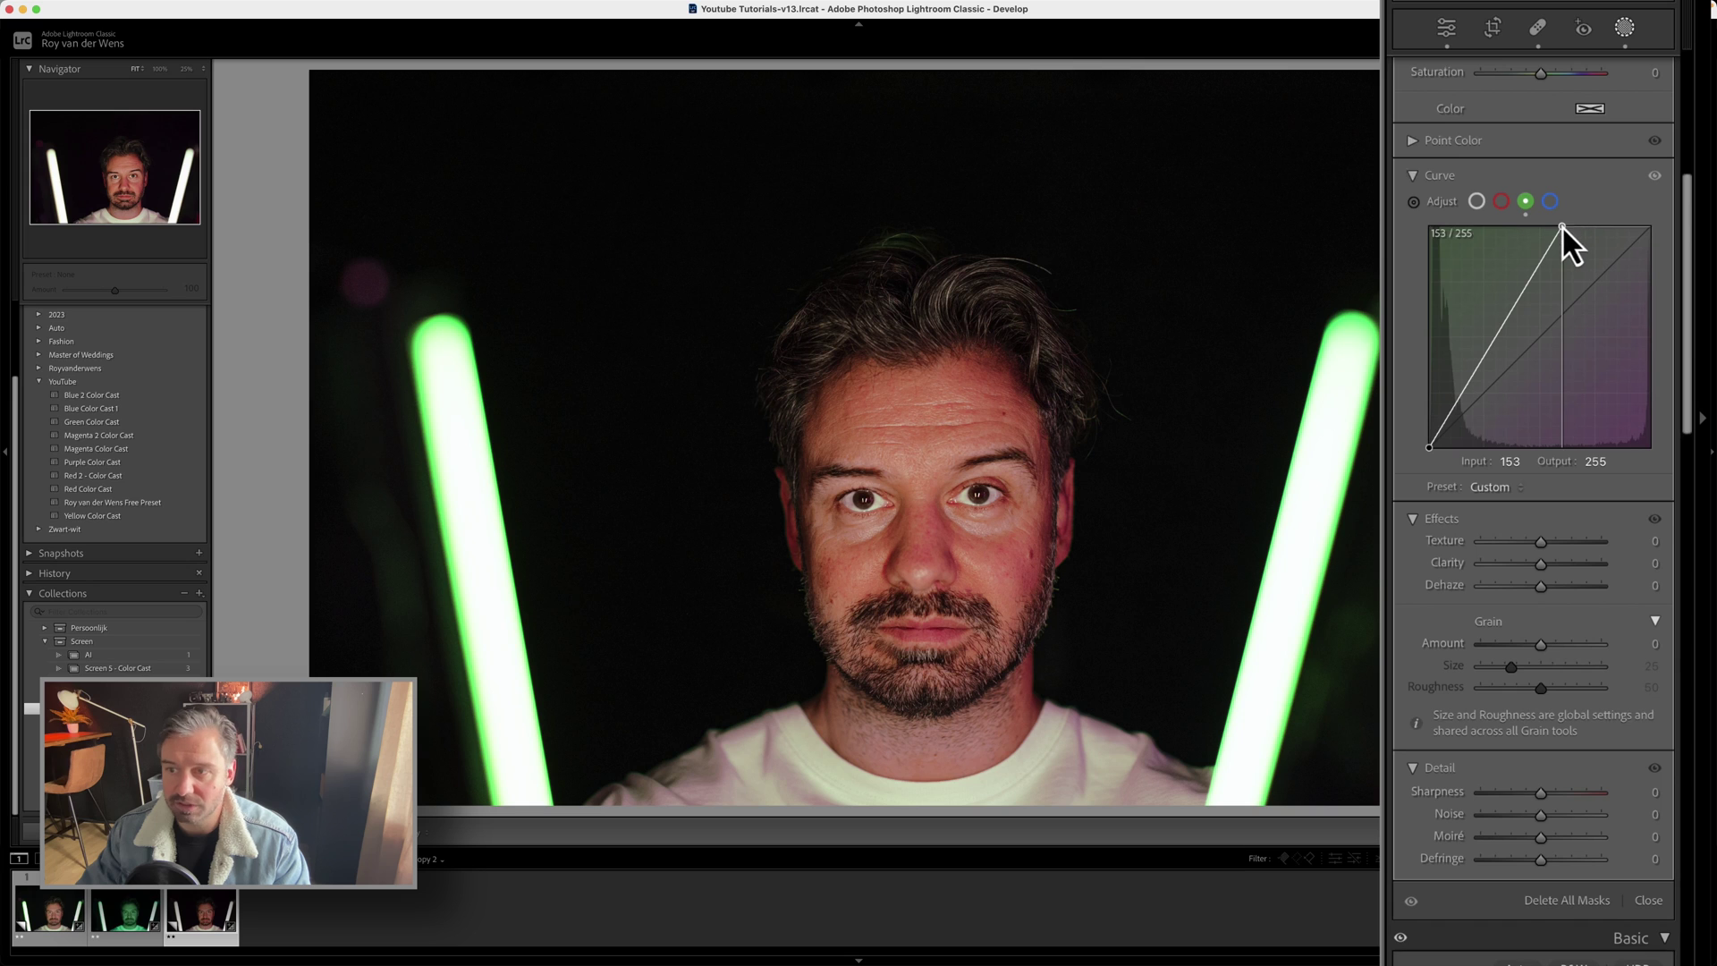
pyautogui.click(1626, 26)
# Step: Pull the global Green channel curve midpoint down to 128/106 to reduce green
pyautogui.scroll(5, 1538, 590)
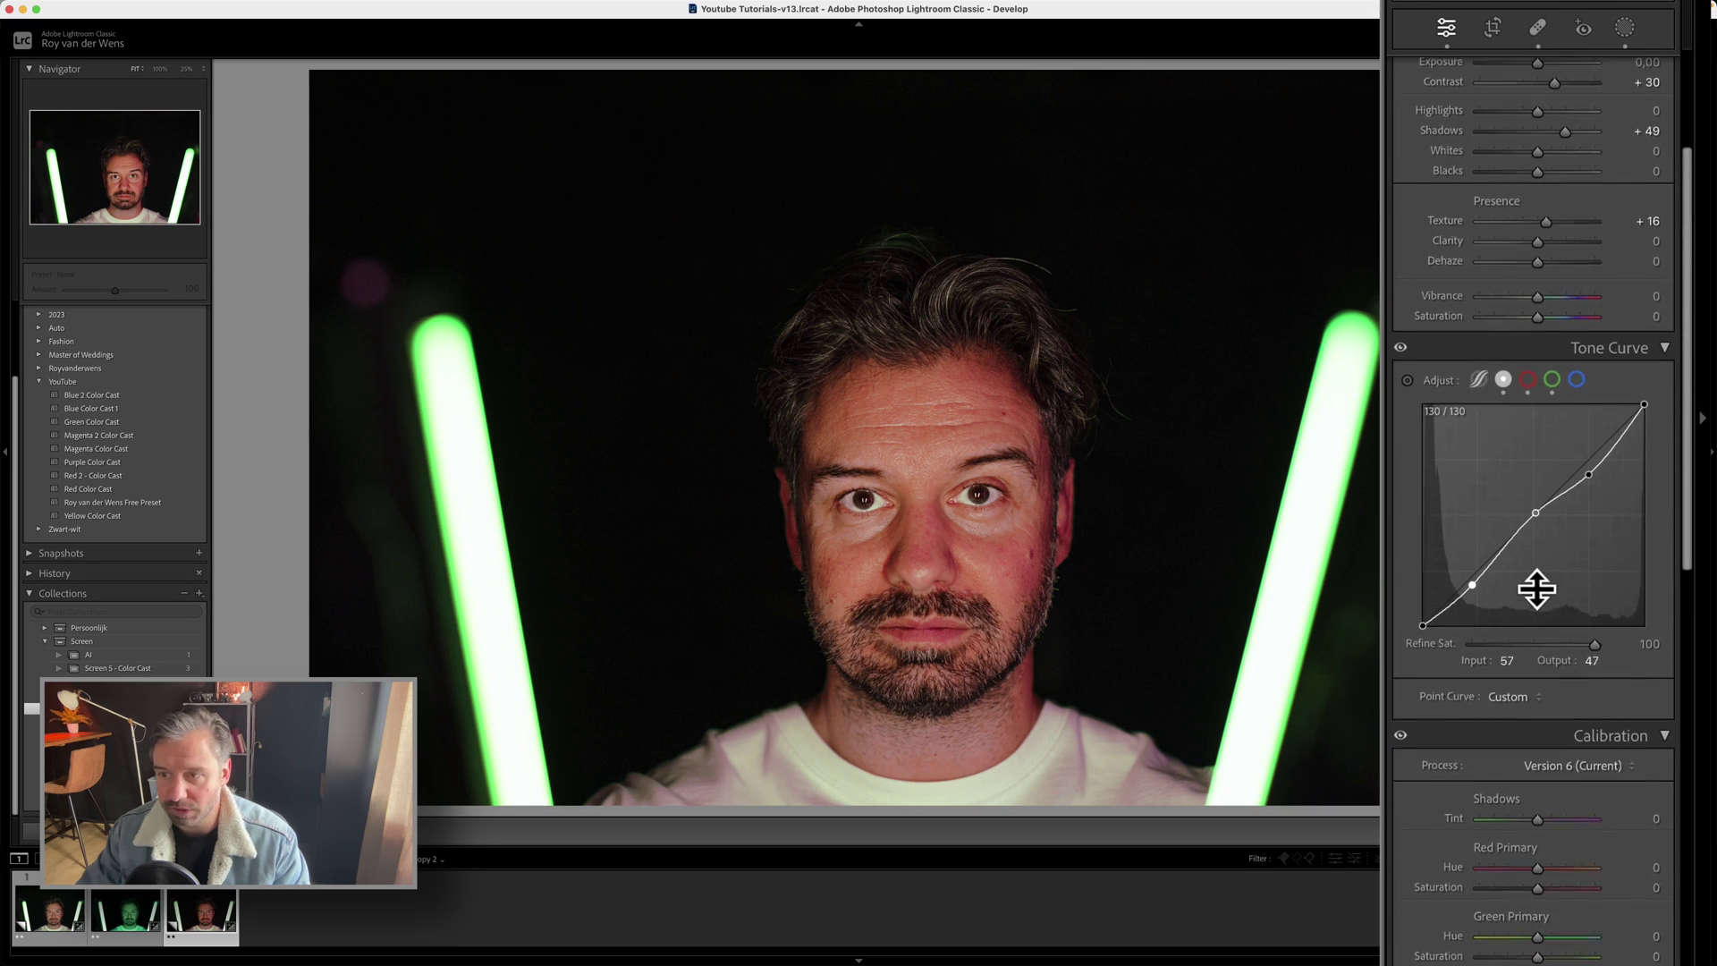
pyautogui.click(1529, 383)
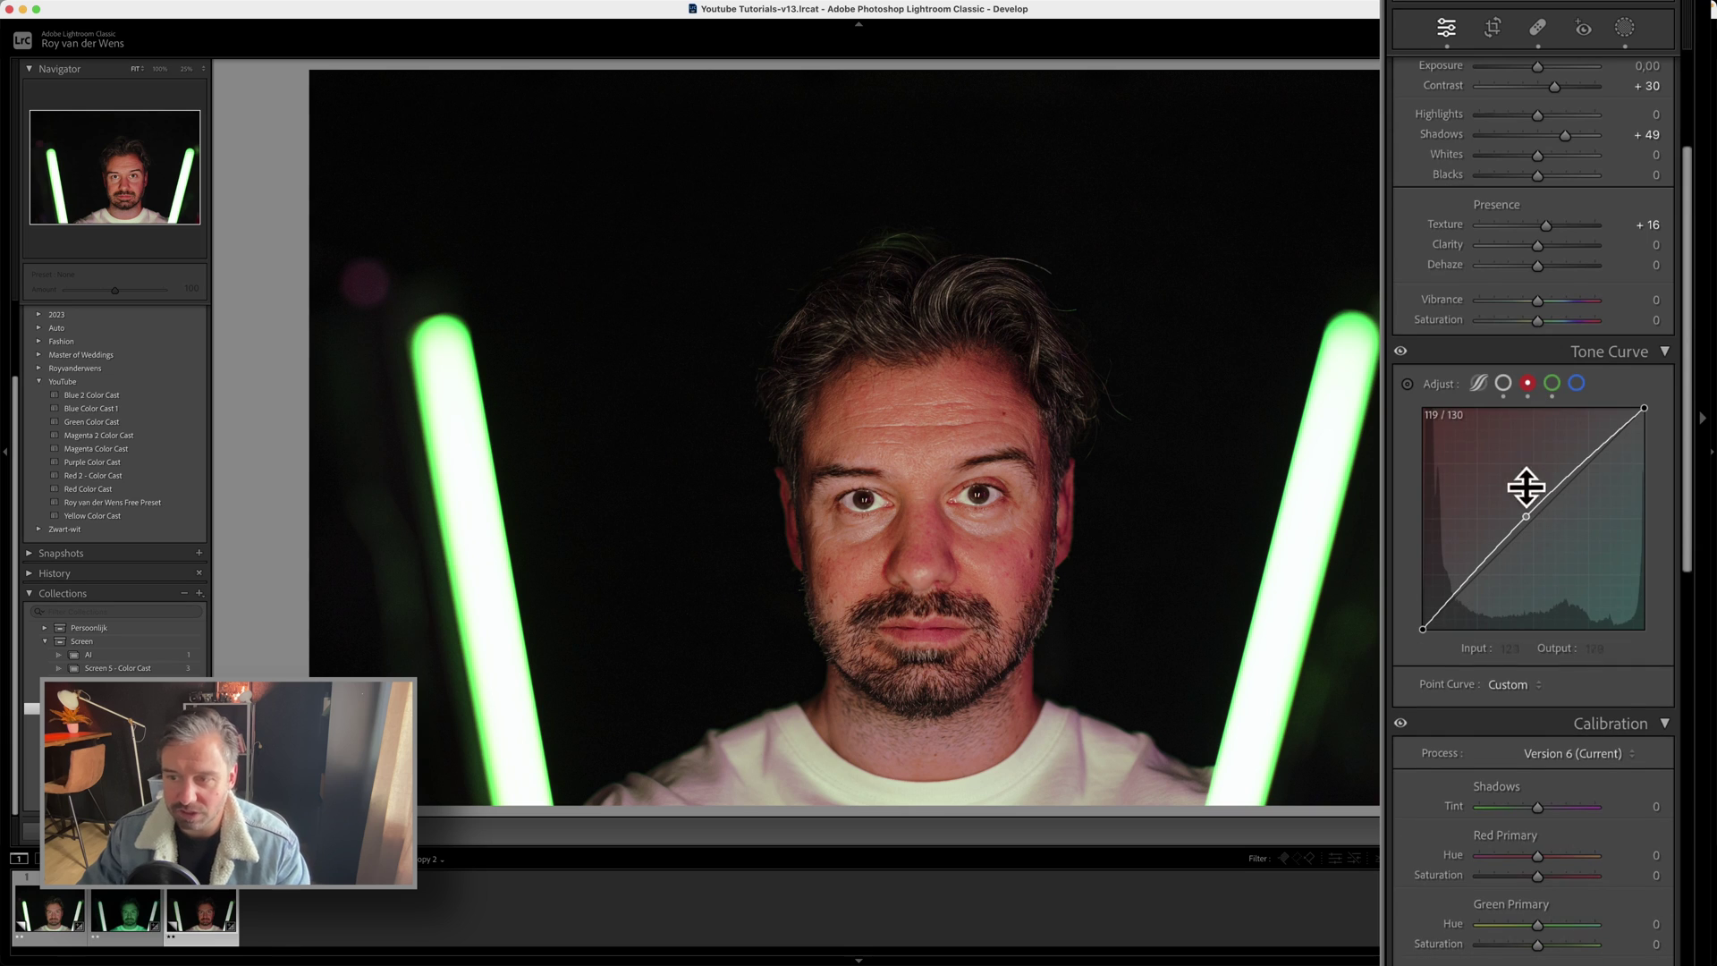
pyautogui.click(1553, 385)
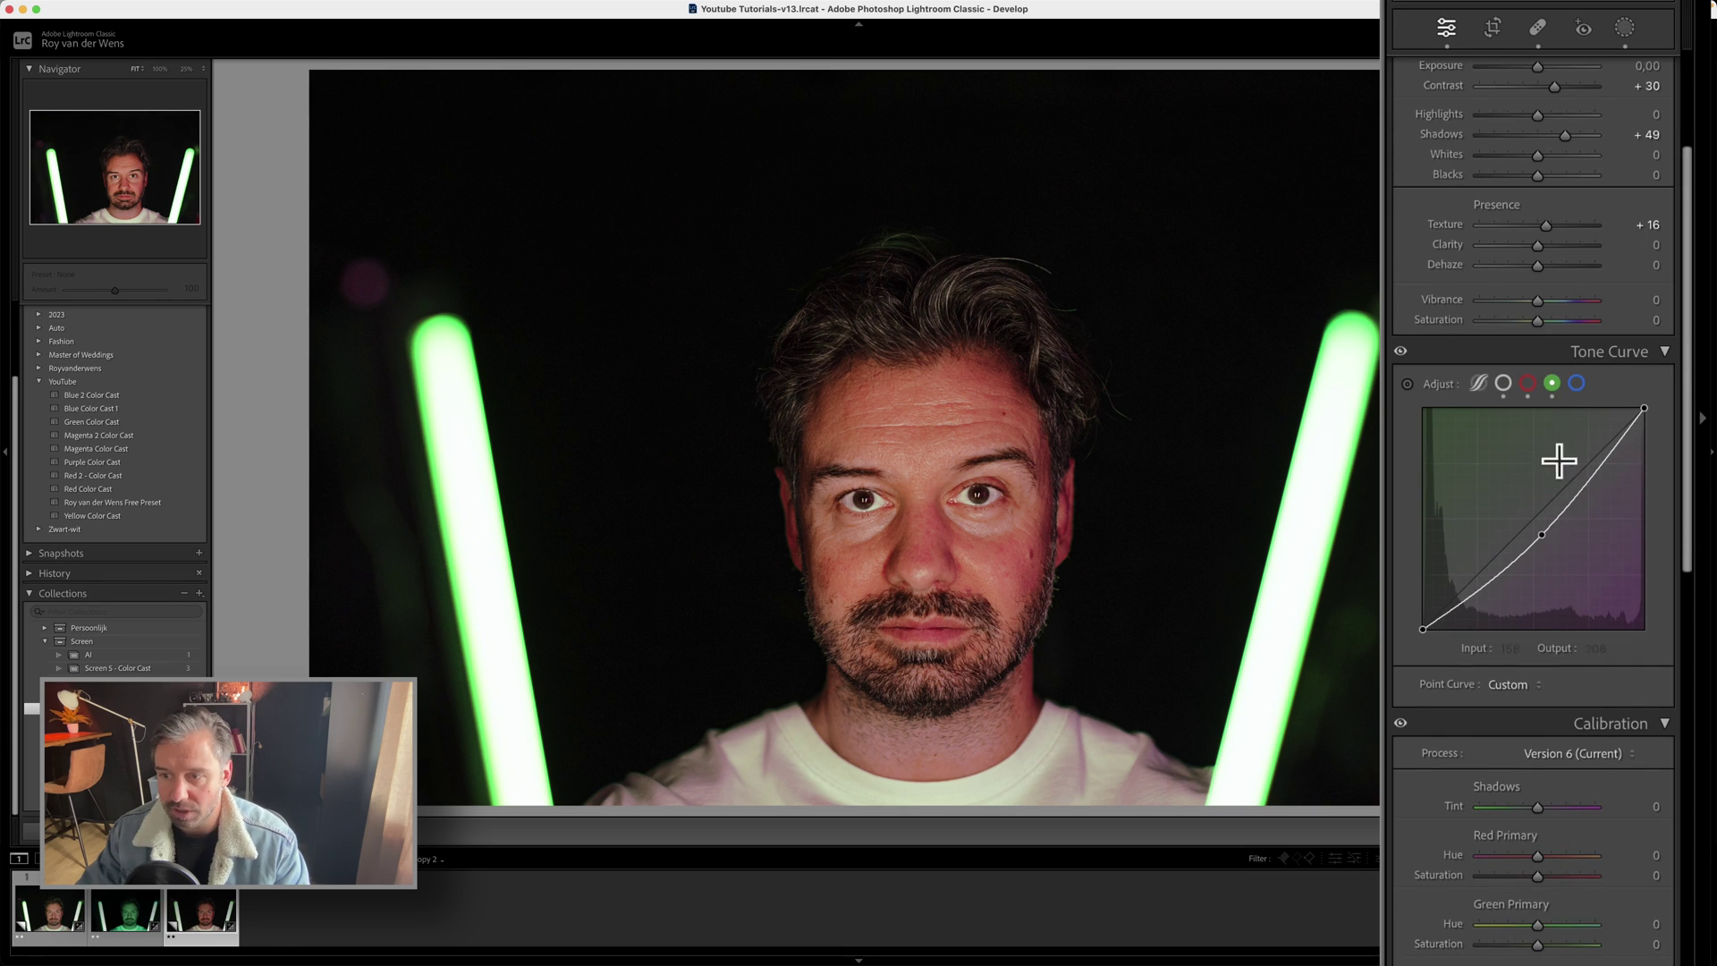
pyautogui.moveTo(1542, 536); pyautogui.dragTo(1527, 515)
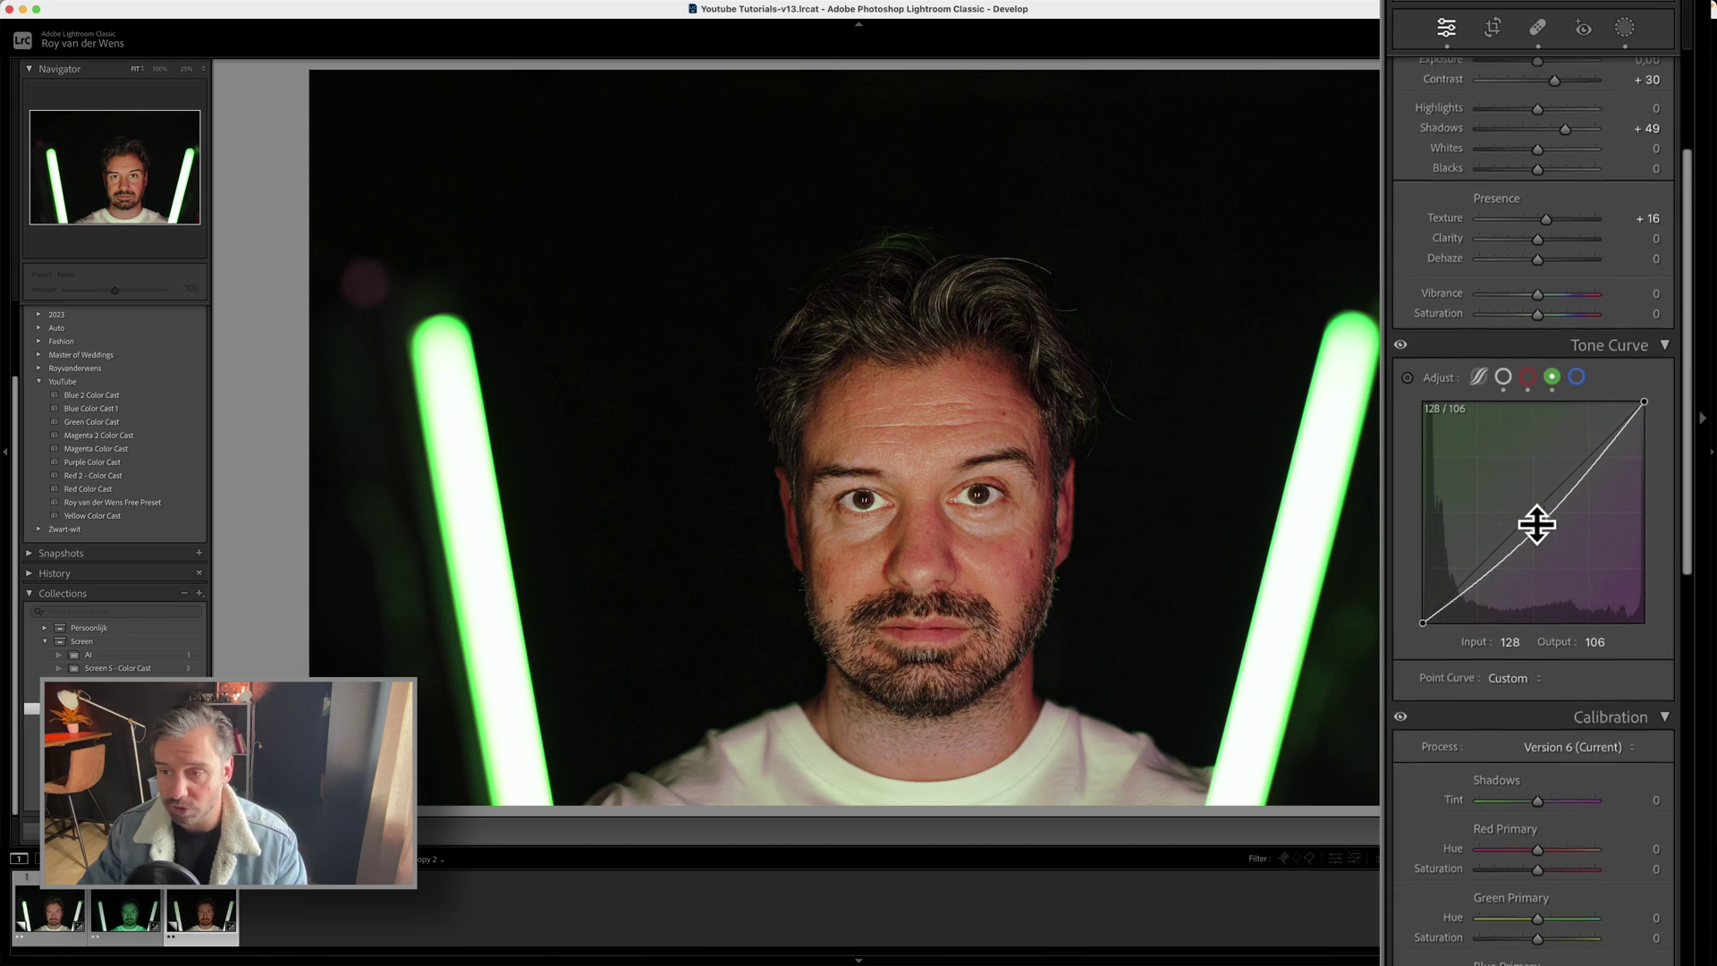
pyautogui.scroll(-3, 1537, 525)
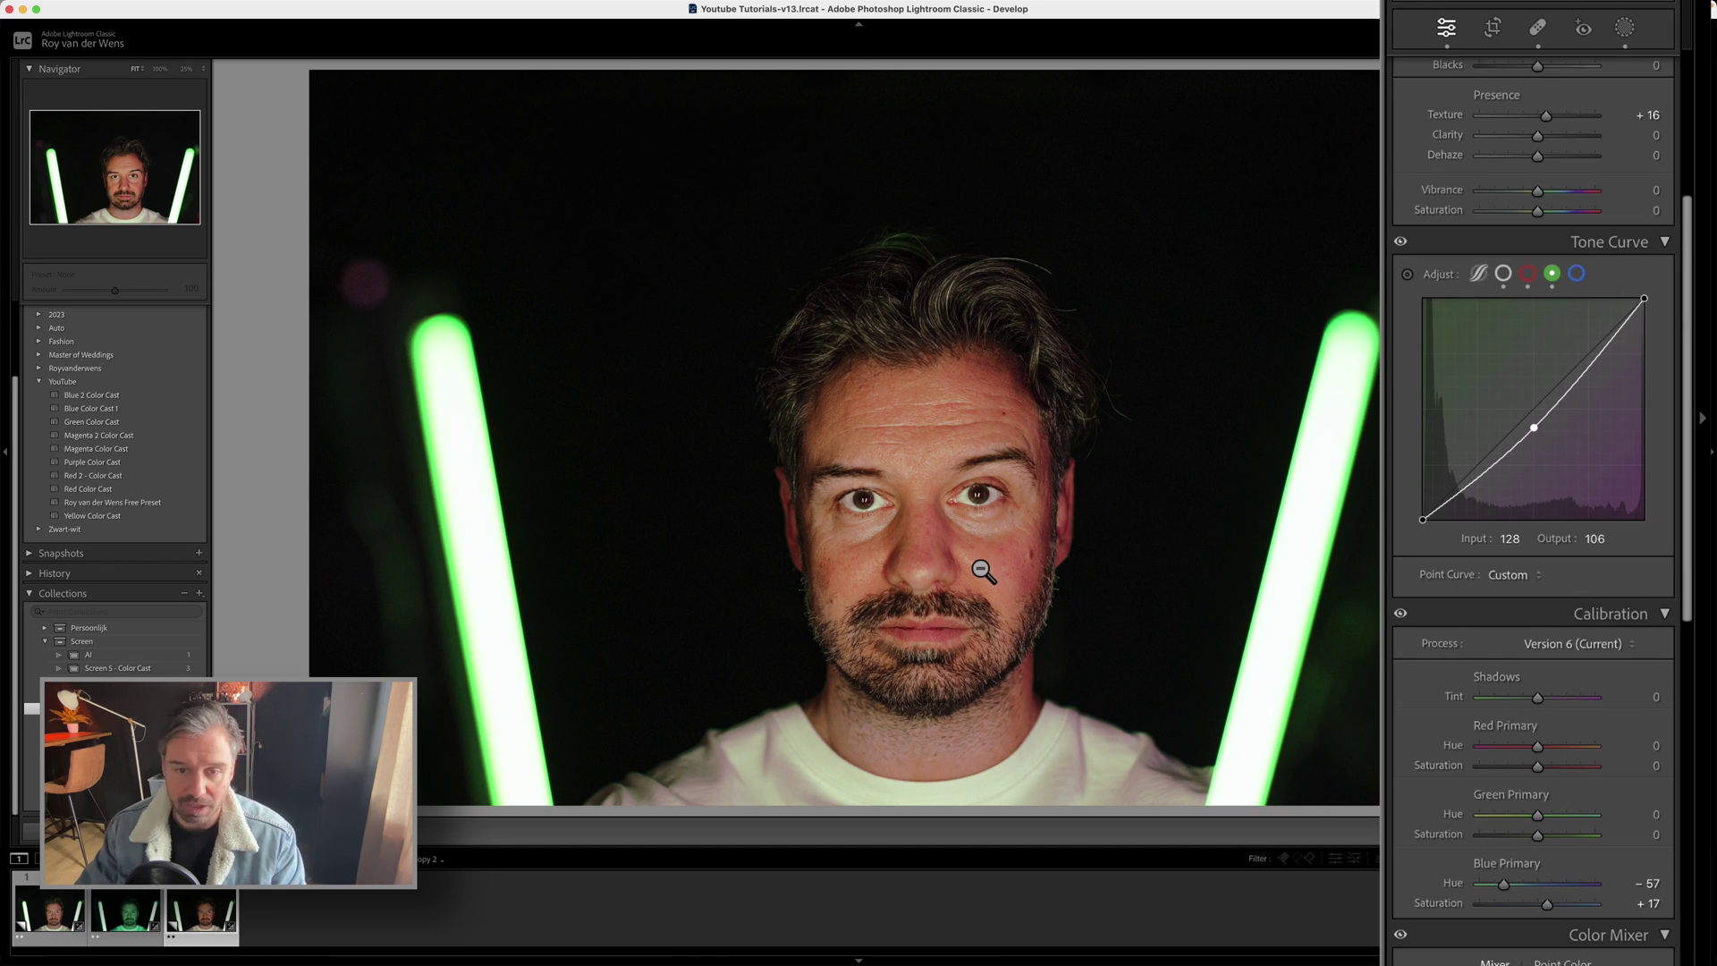
pyautogui.scroll(-10, 1581, 702)
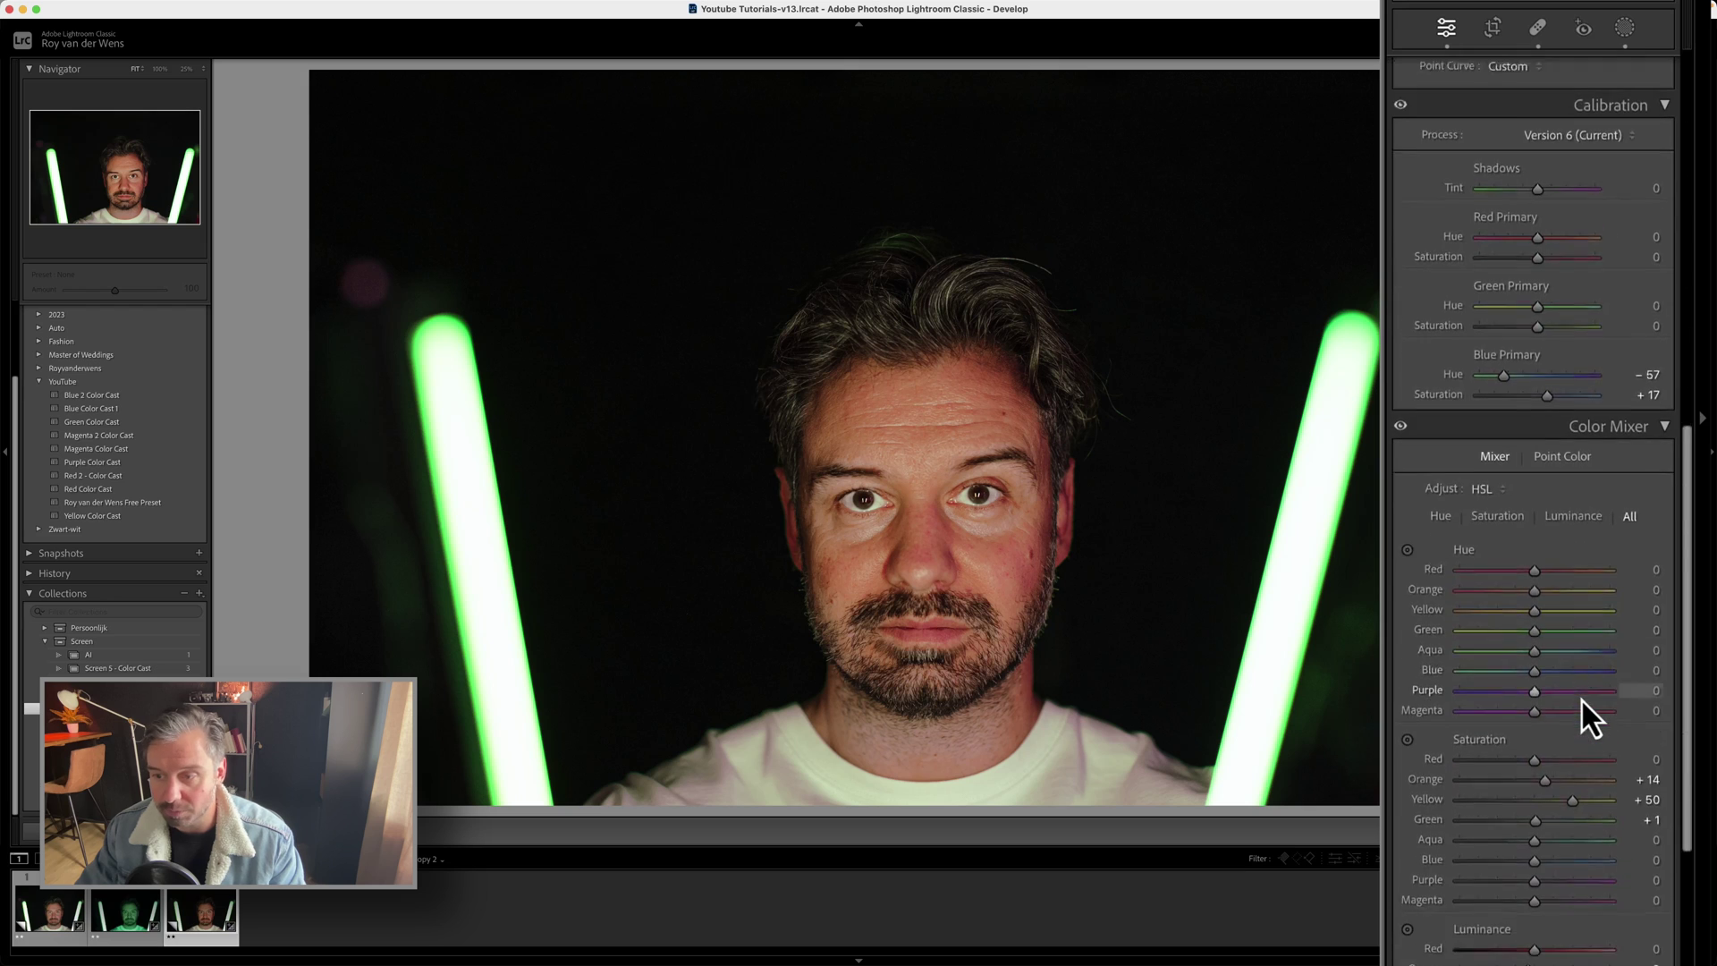
pyautogui.scroll(-3, 1565, 733)
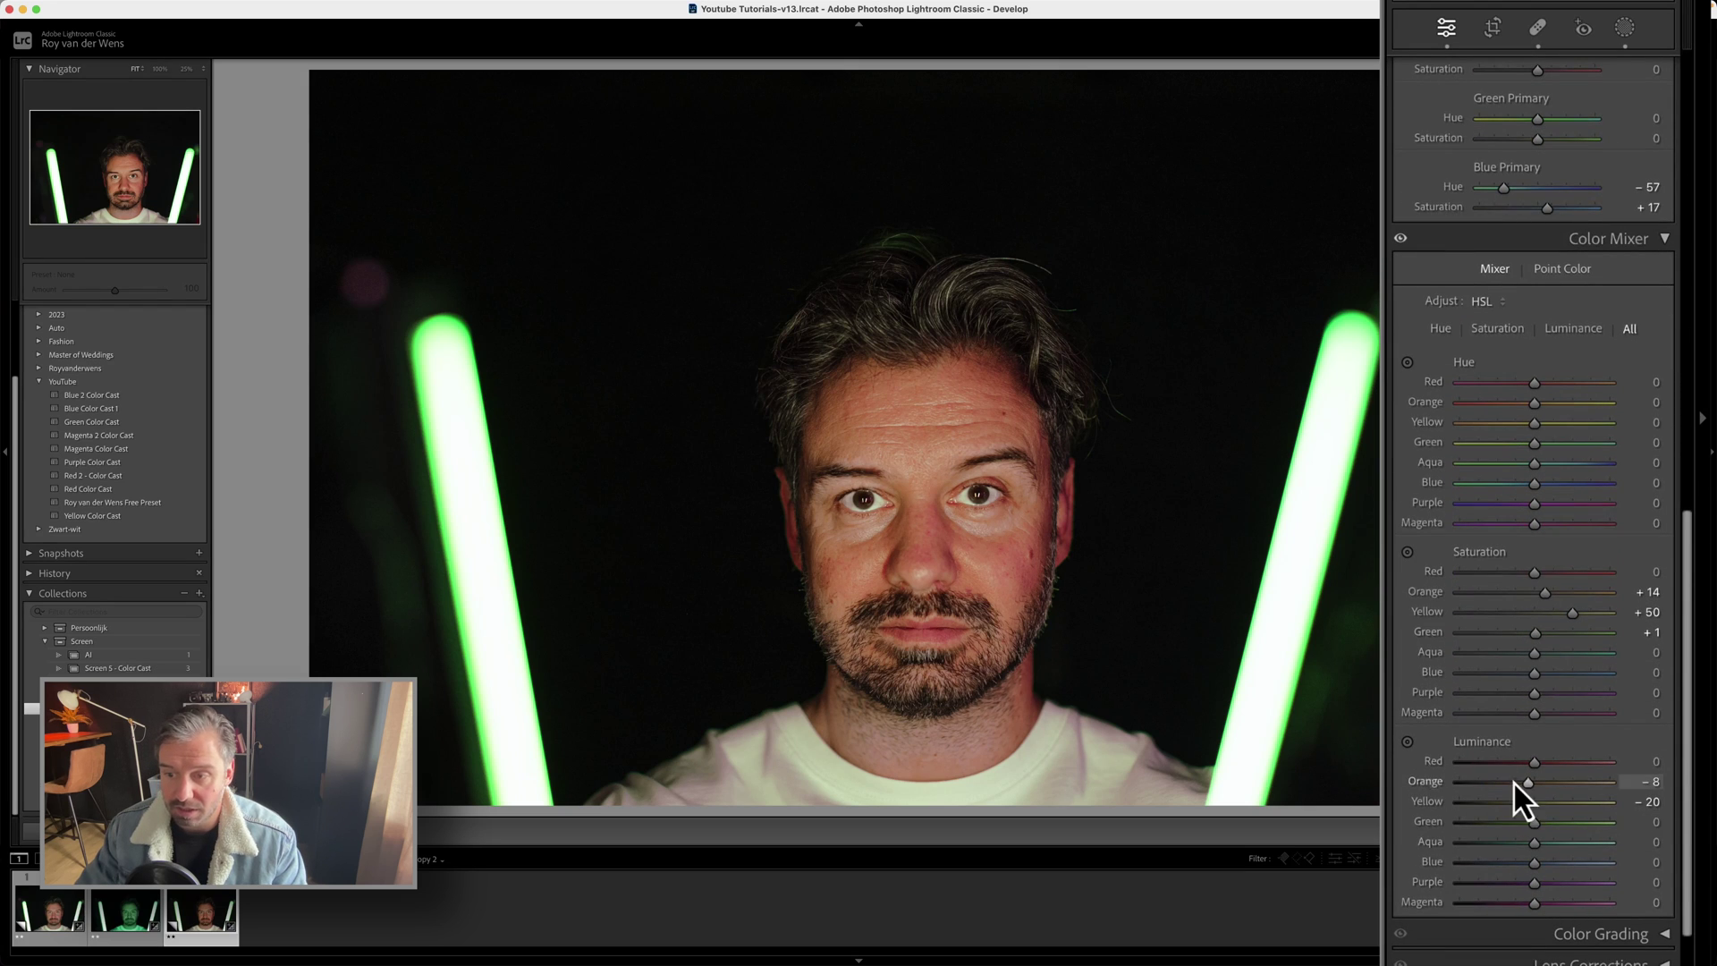